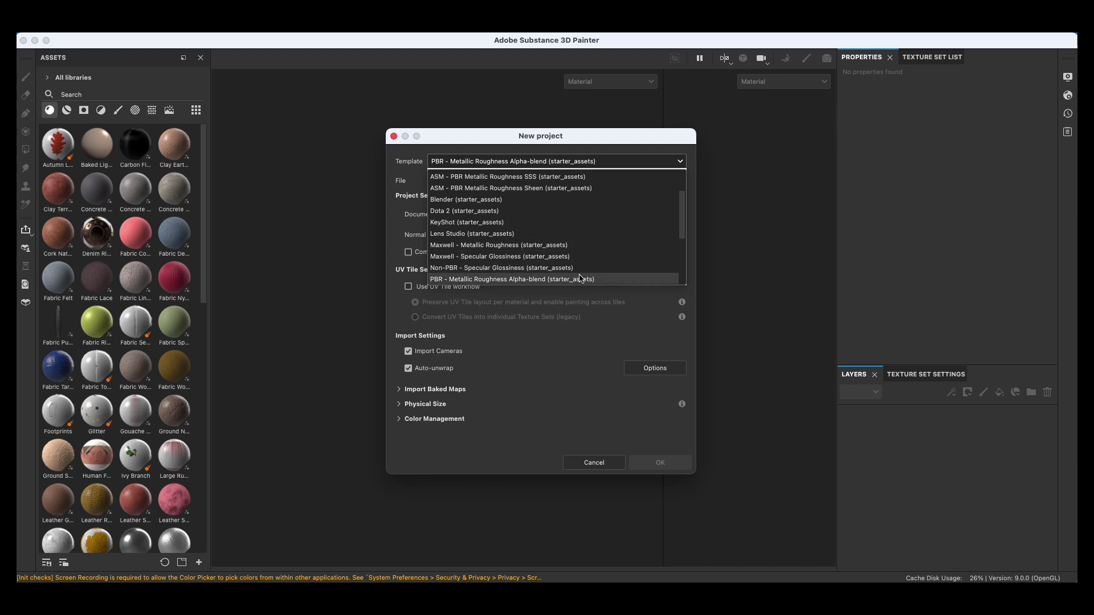
# Create a project from the PBR - Metallic Roughness Alpha-blend template at 2048 document resolution using the Wall2.fbx mesh
pyautogui.click(580, 278)
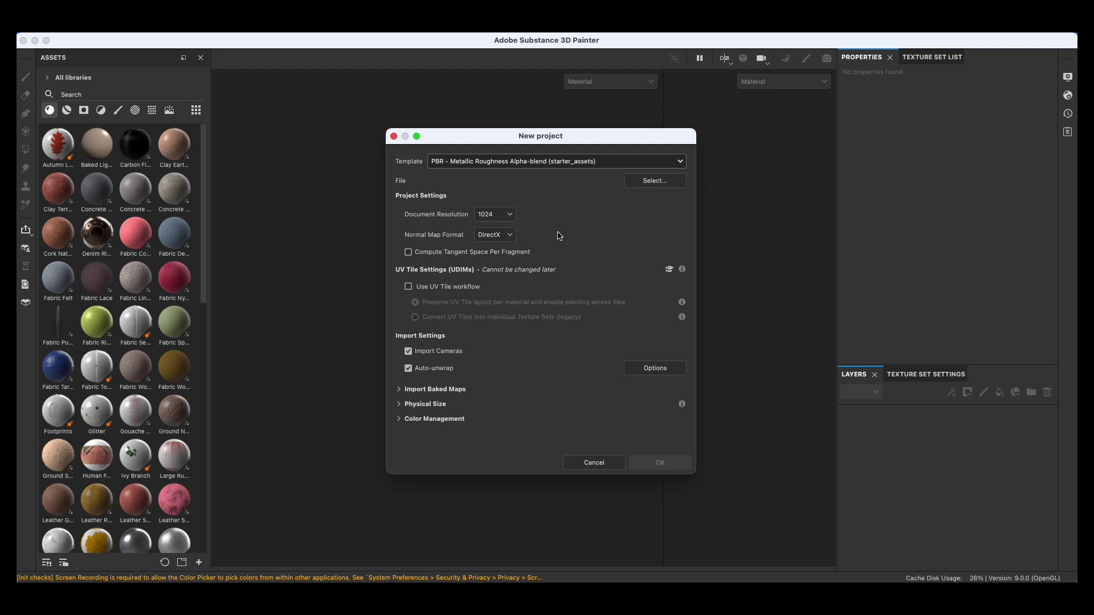
pyautogui.click(488, 214)
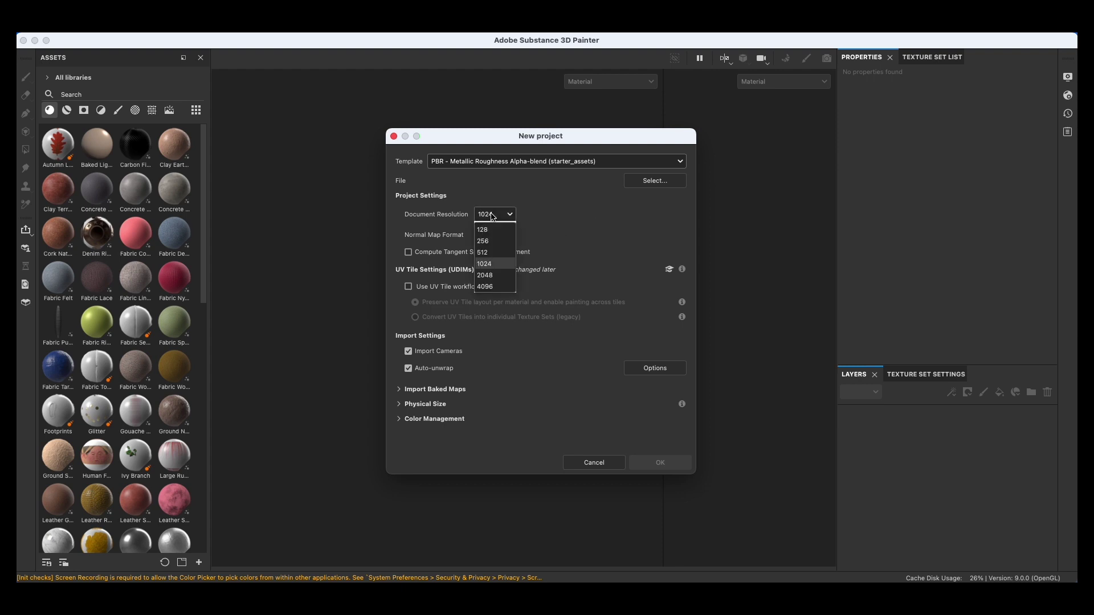
pyautogui.click(494, 277)
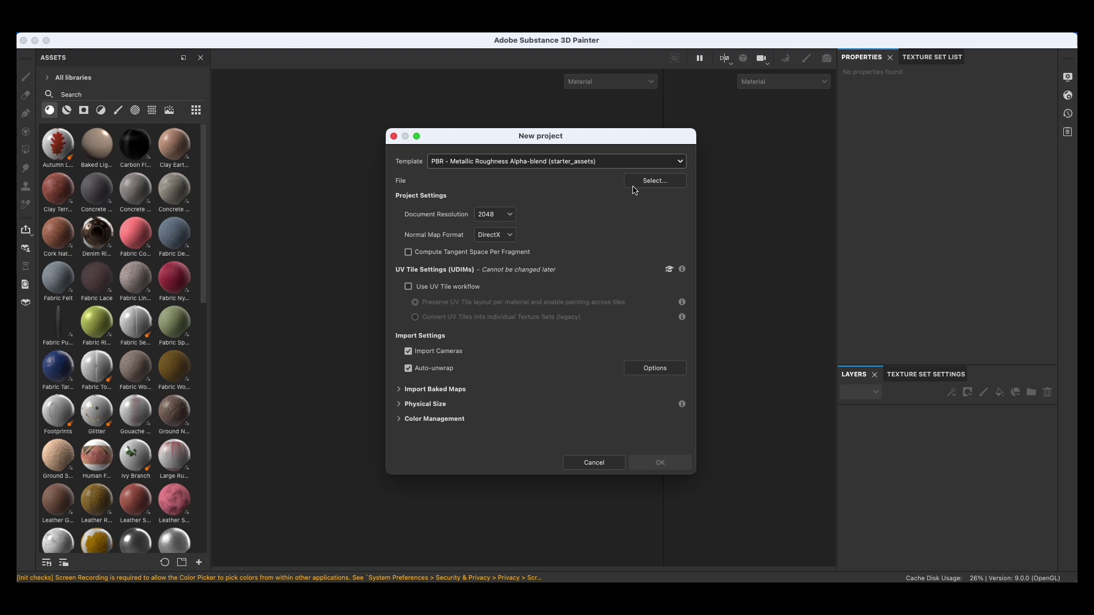
pyautogui.click(652, 182)
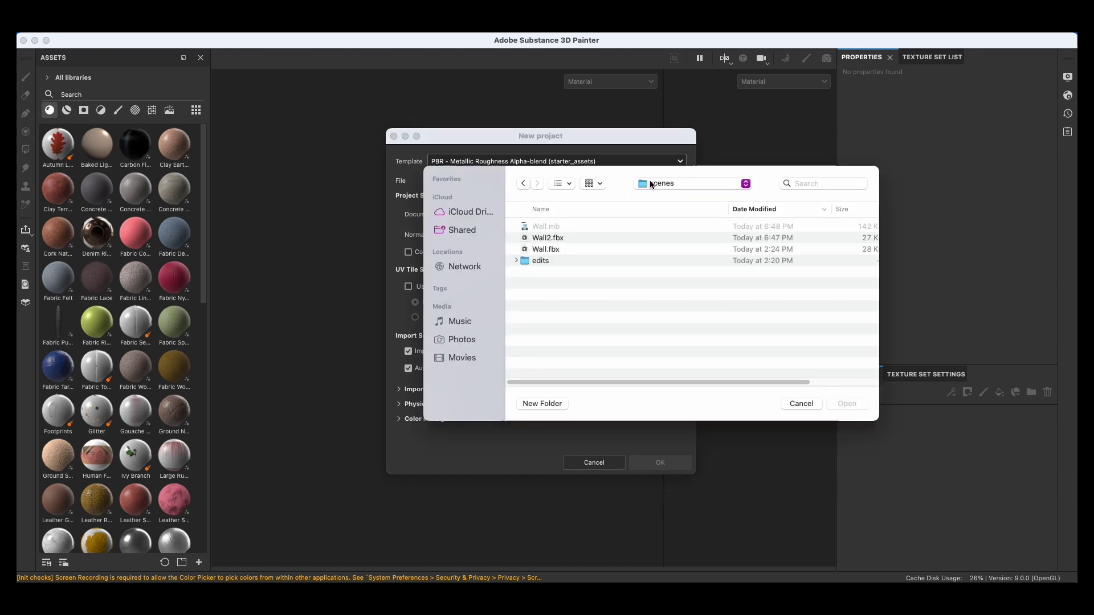
pyautogui.click(557, 238)
pyautogui.click(847, 404)
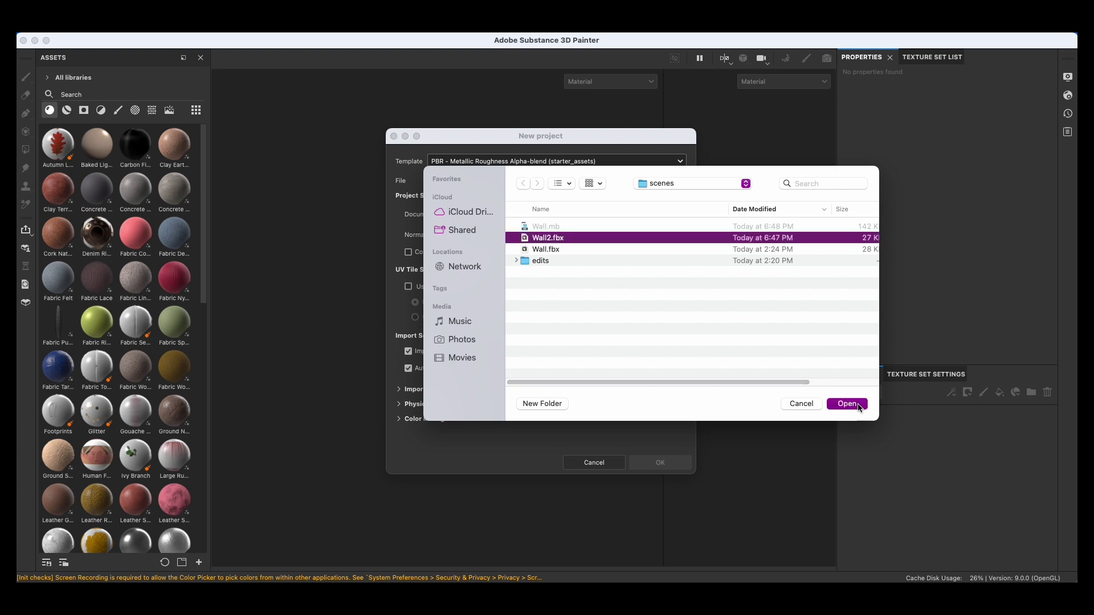
pyautogui.click(656, 462)
# Widen the 2D view and enlarge the Layers area to make more room in the workspace
pyautogui.scroll(-3, 567, 424)
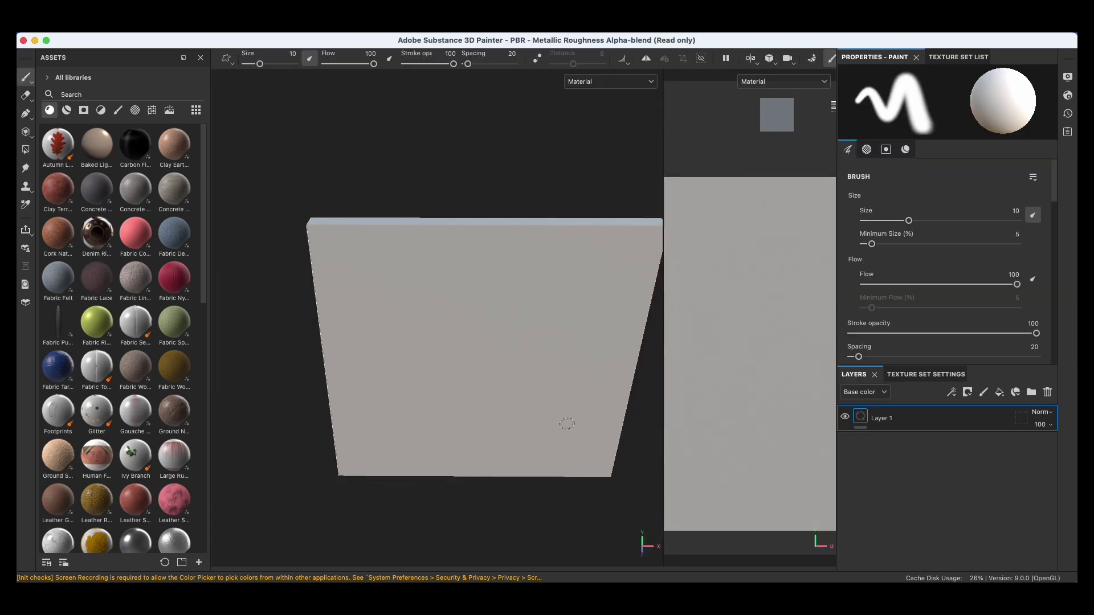
pyautogui.moveTo(664, 361); pyautogui.dragTo(575, 382)
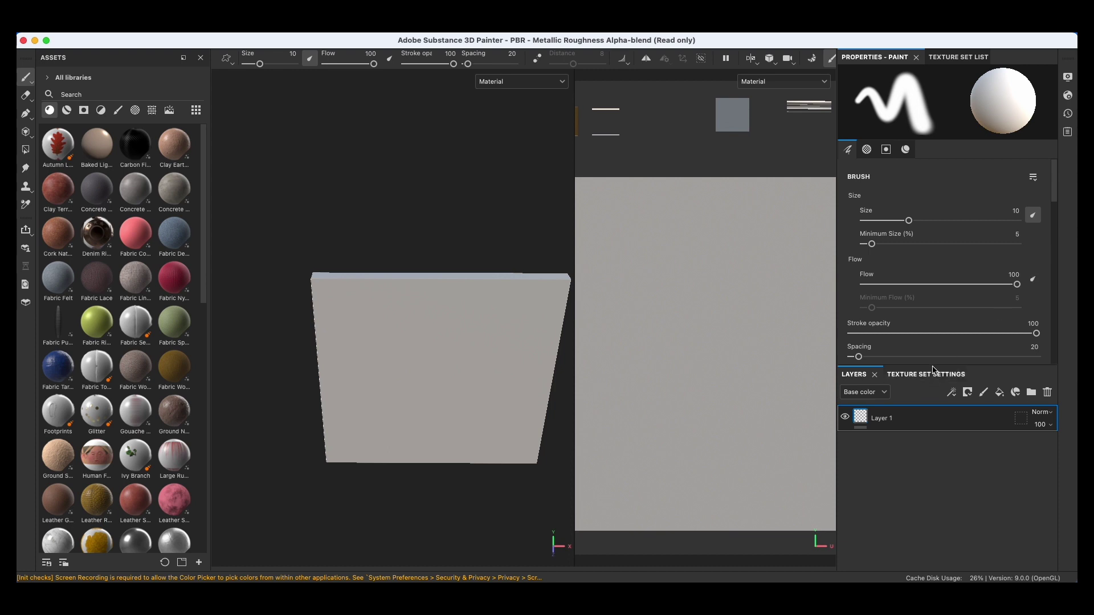
pyautogui.moveTo(933, 364); pyautogui.dragTo(930, 305)
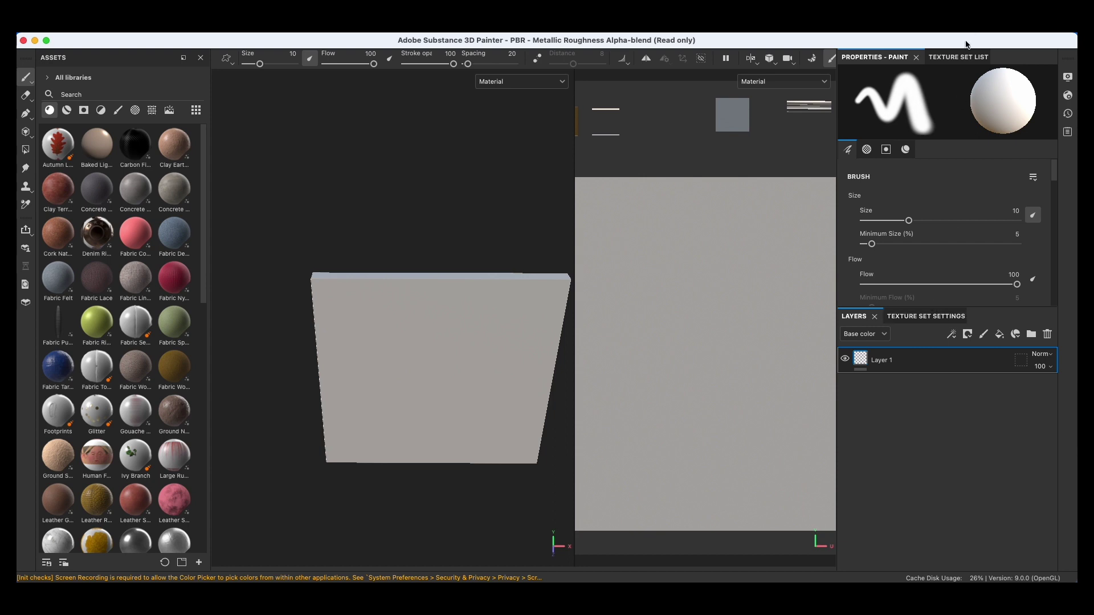
# Bake the selected mesh maps for the wall's texture set and return to painting mode
pyautogui.click(929, 318)
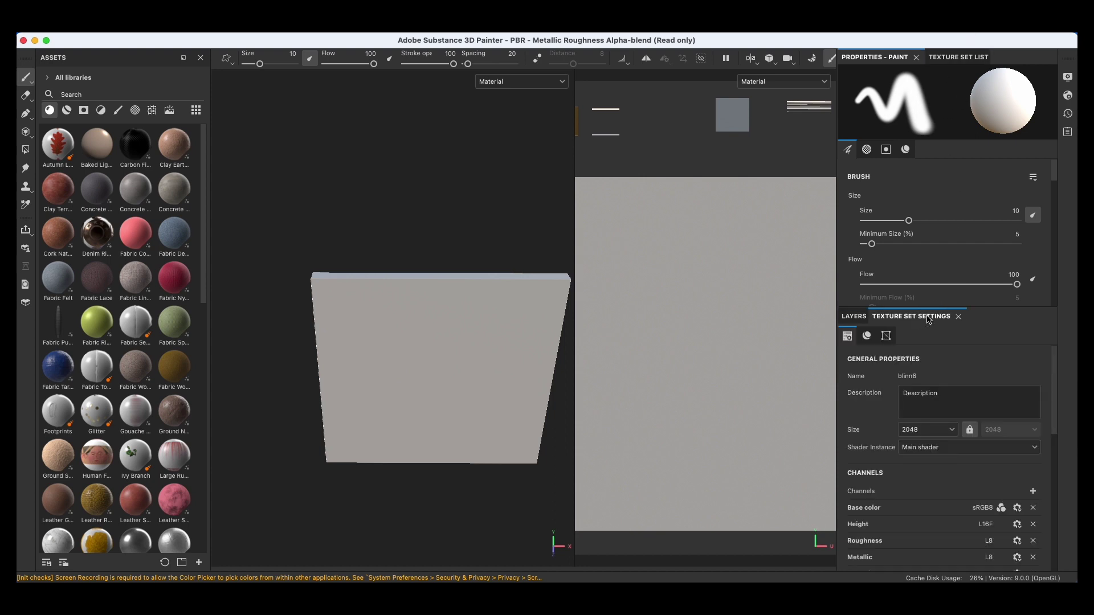
pyautogui.moveTo(930, 306); pyautogui.dragTo(930, 264)
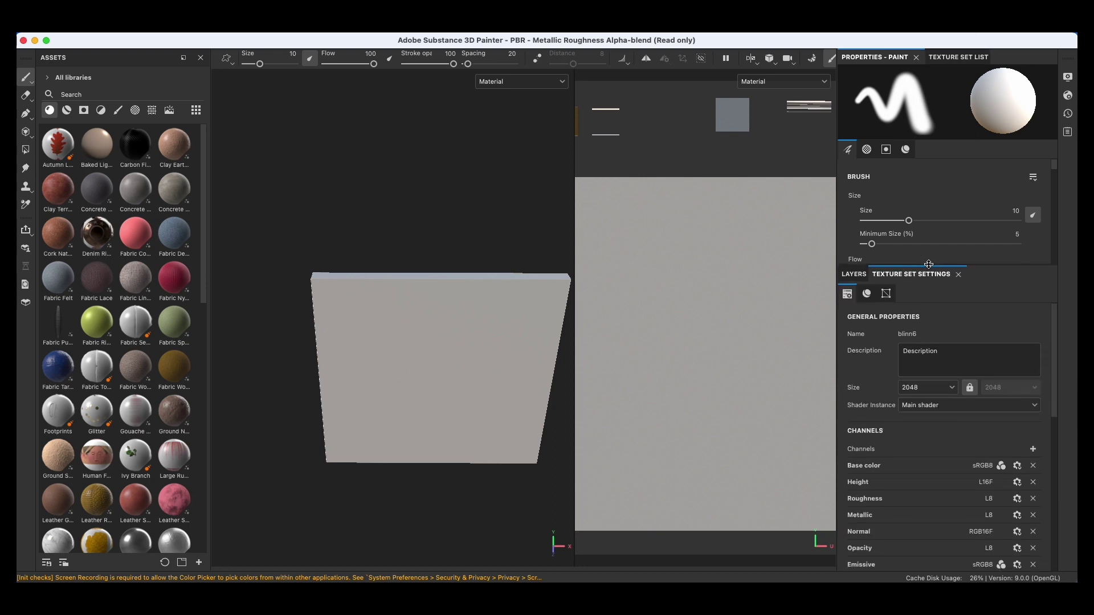
pyautogui.scroll(-10, 892, 408)
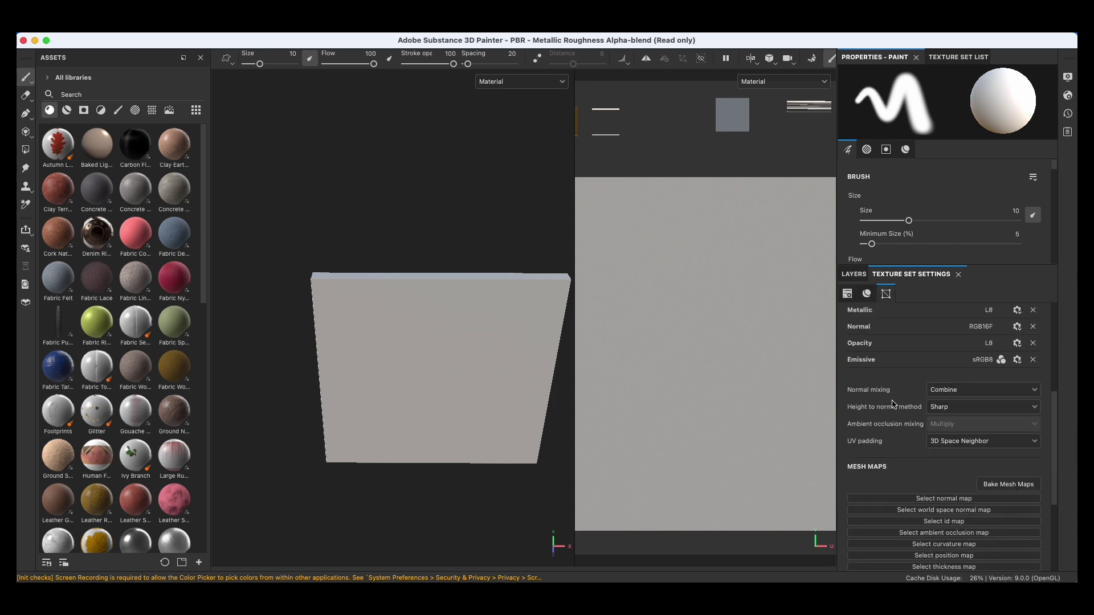
pyautogui.click(1001, 419)
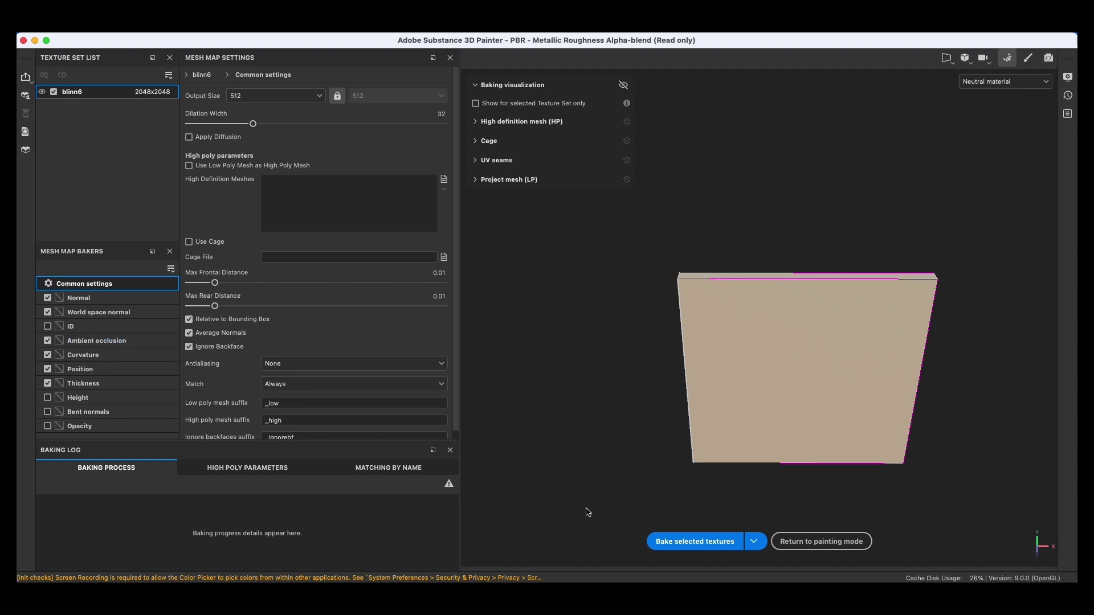
pyautogui.click(715, 541)
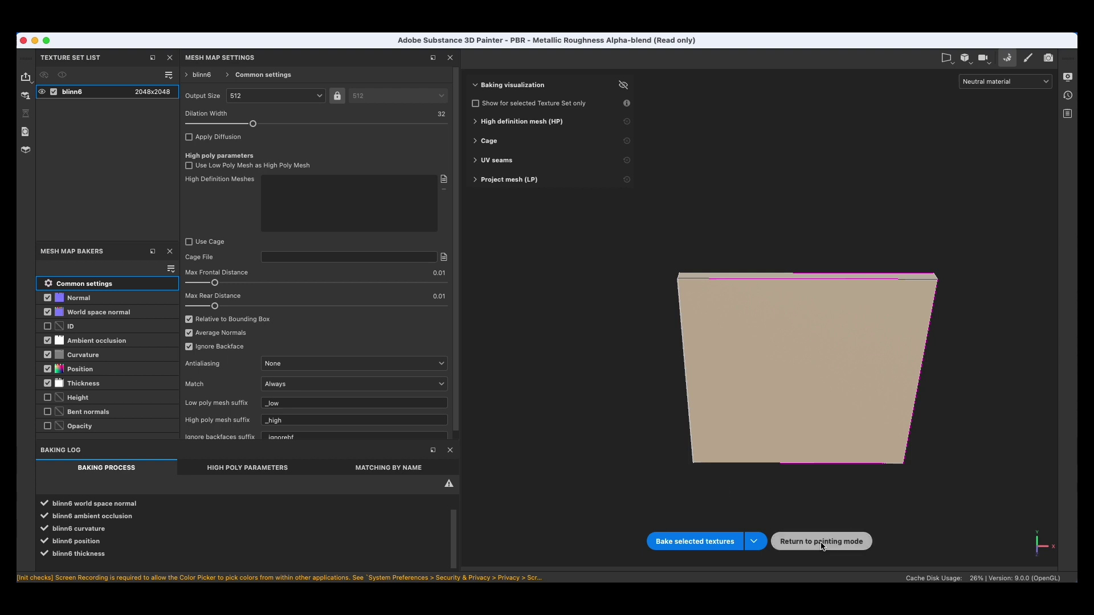
pyautogui.click(822, 546)
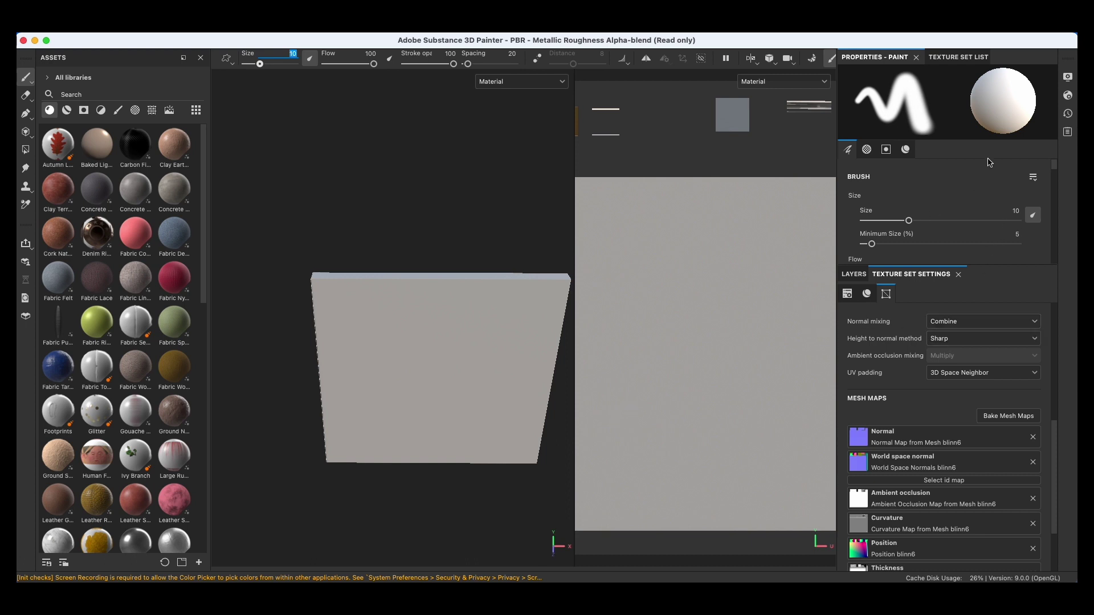
# Return to the layer stack and orbit the 3D view to face the front of the wall
pyautogui.click(853, 275)
pyautogui.scroll(-1, 469, 496)
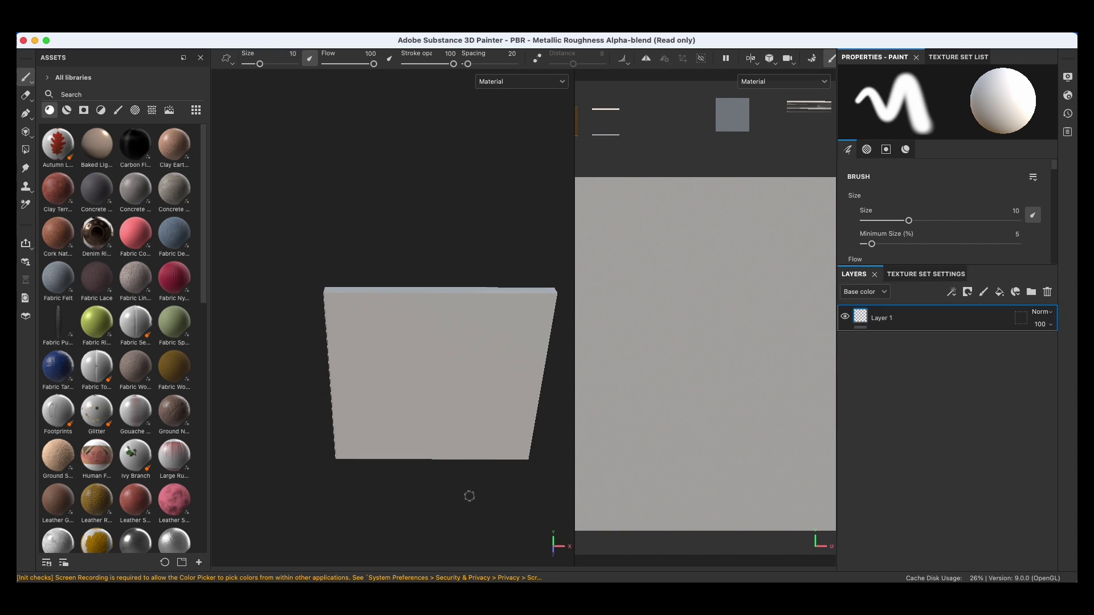
pyautogui.scroll(2, 445, 487)
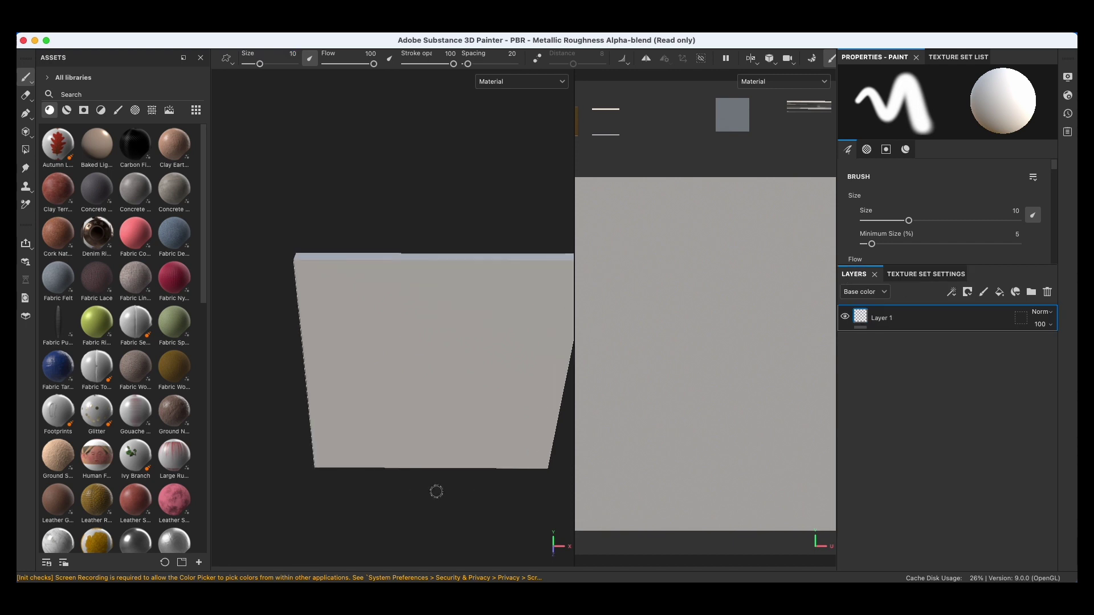
pyautogui.keyDown('alt'); pyautogui.moveTo(444, 467); pyautogui.dragTo(448, 409); pyautogui.keyUp('alt')
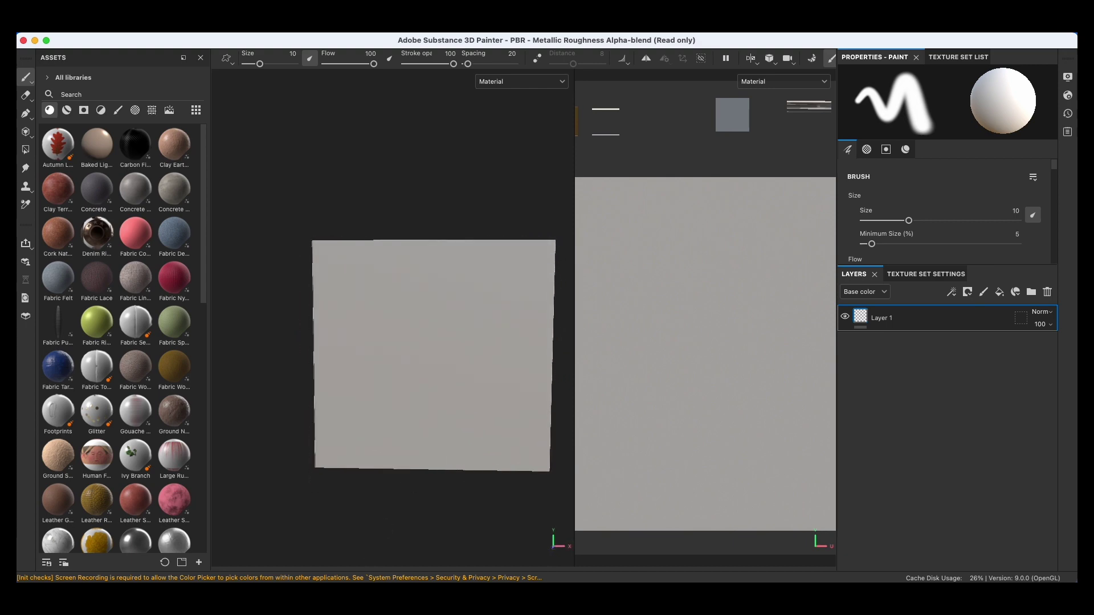
# Switch to Quixel Megascans in the browser, replace the plaster search with wallpaper, and put the browser away again
pyautogui.press('super+Tab')
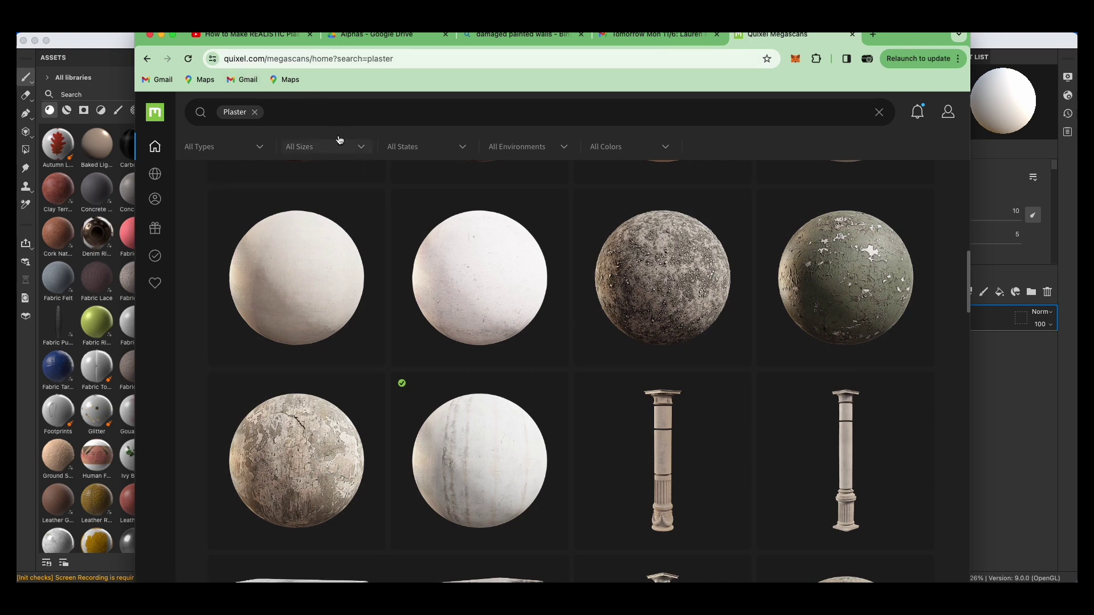
pyautogui.click(255, 114)
pyautogui.write('walpeaper')
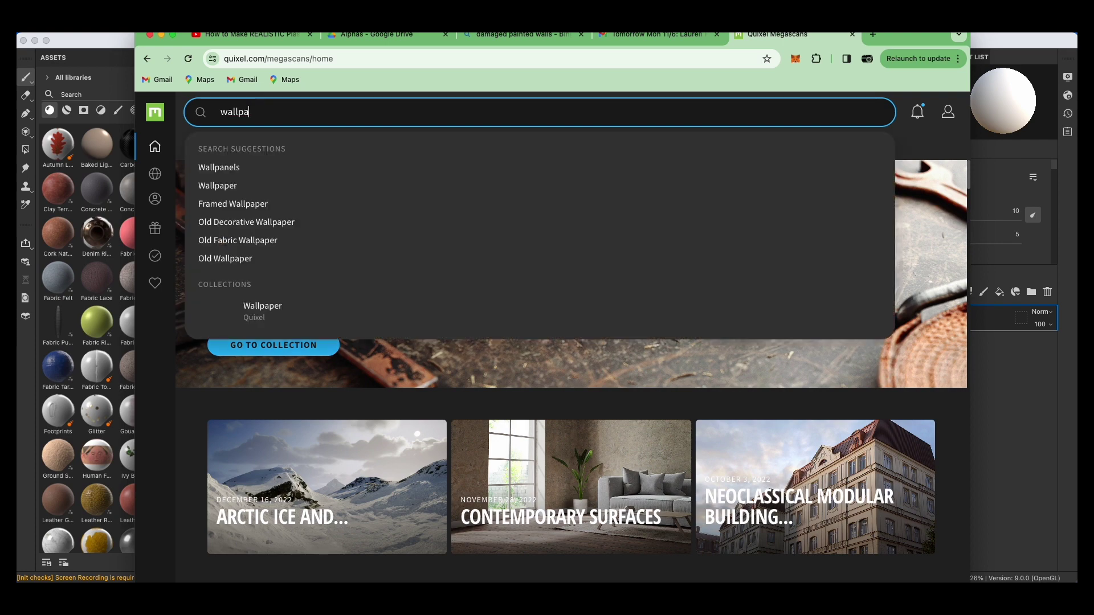
pyautogui.press('Return')
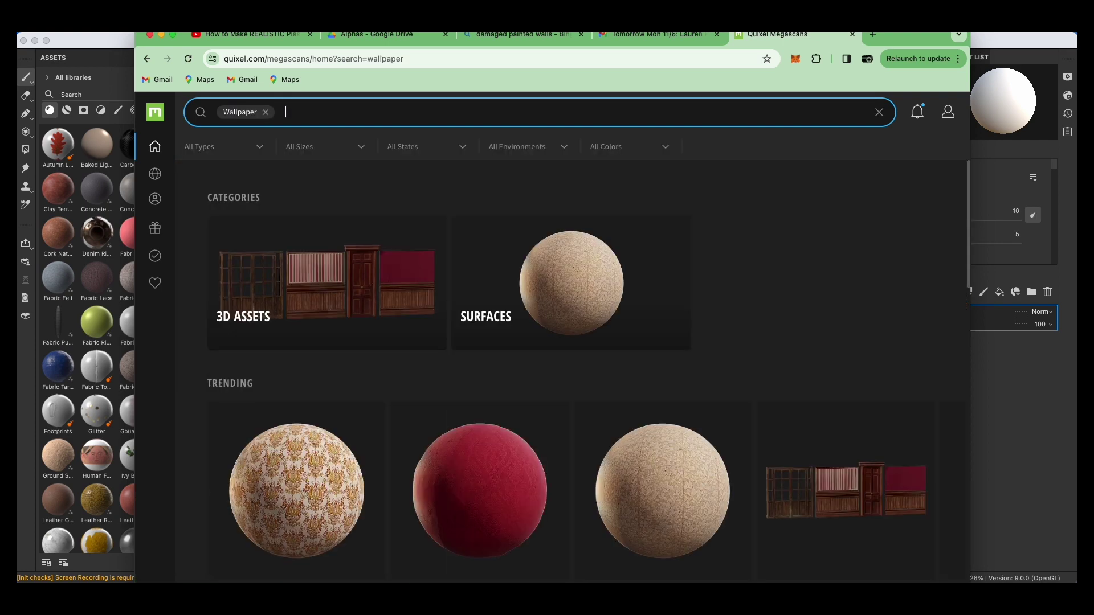
pyautogui.click(161, 35)
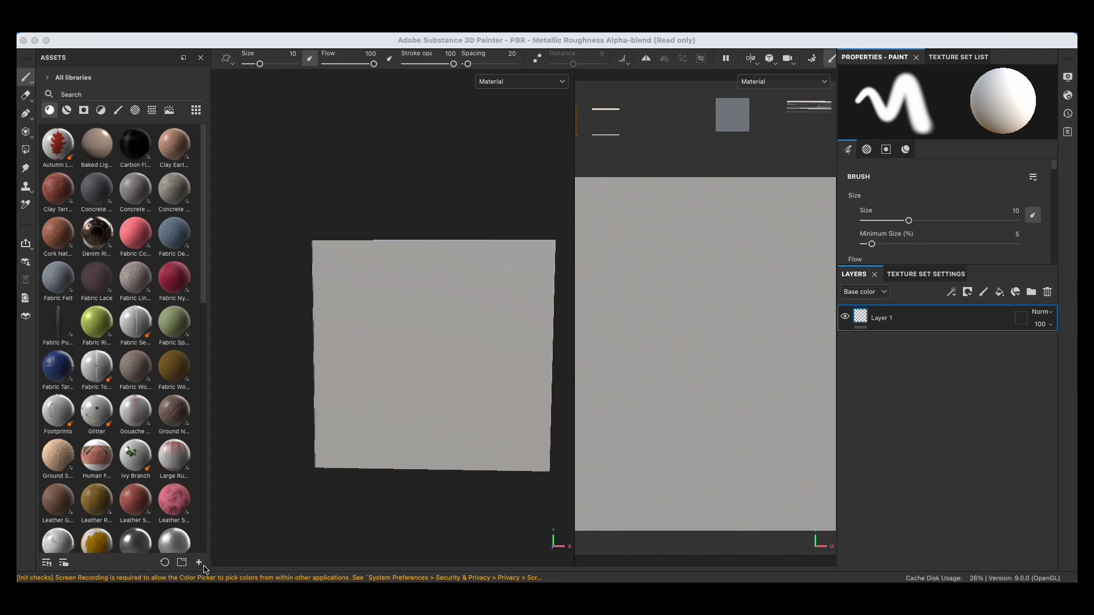
# Search the asset library for wallpaper
pyautogui.click(96, 94)
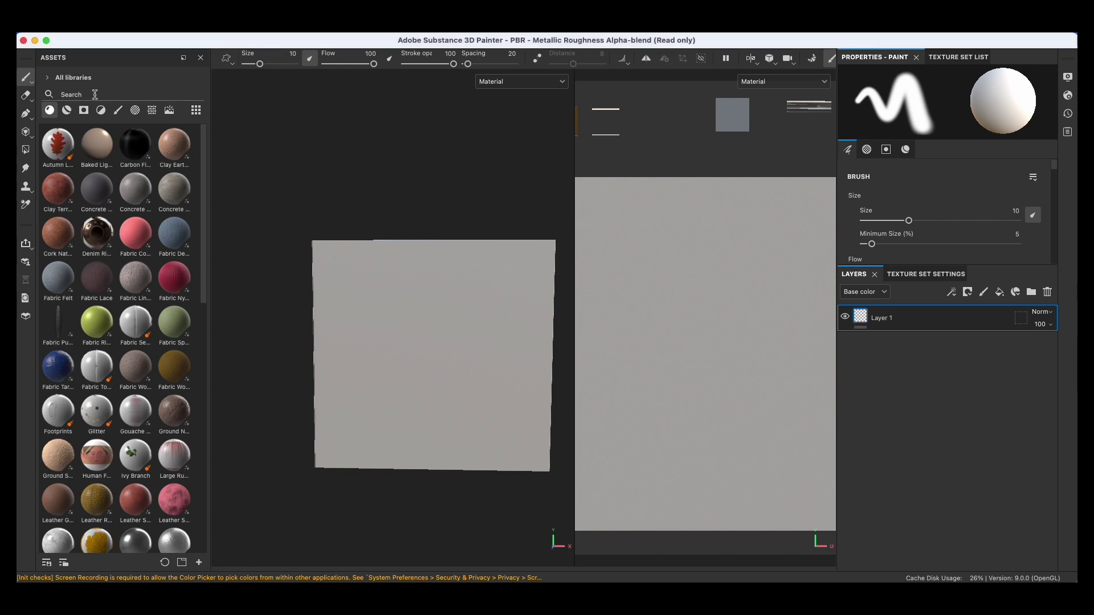
pyautogui.write('waq')
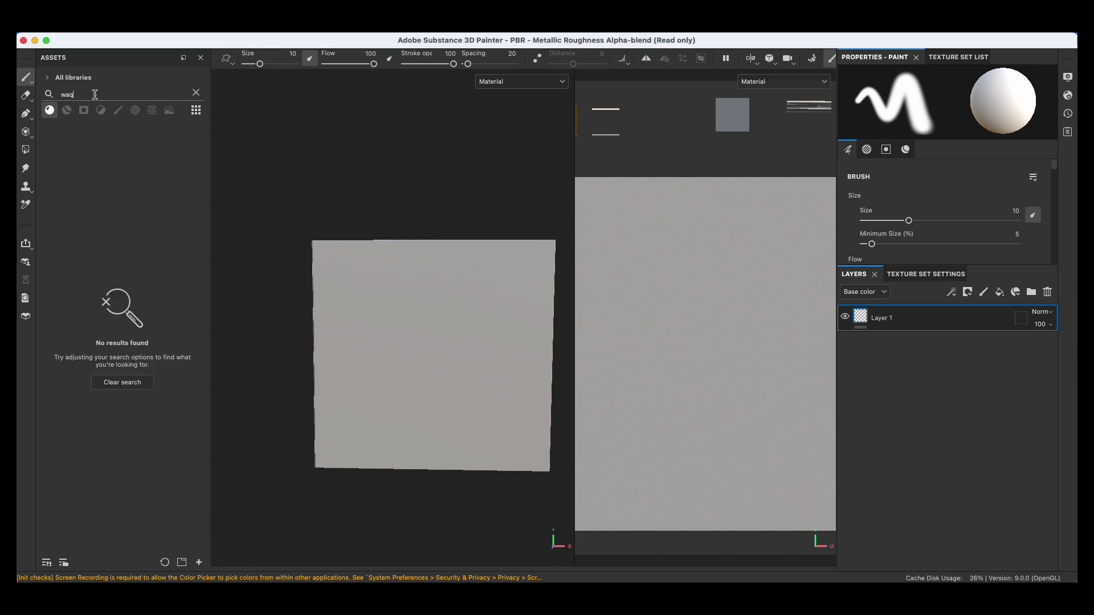
pyautogui.press('BackSpace')
pyautogui.write('l')
pyautogui.write('llpa')
# Start importing resources and browse to the sourceimages folder inside the Wall project folder
pyautogui.click(198, 563)
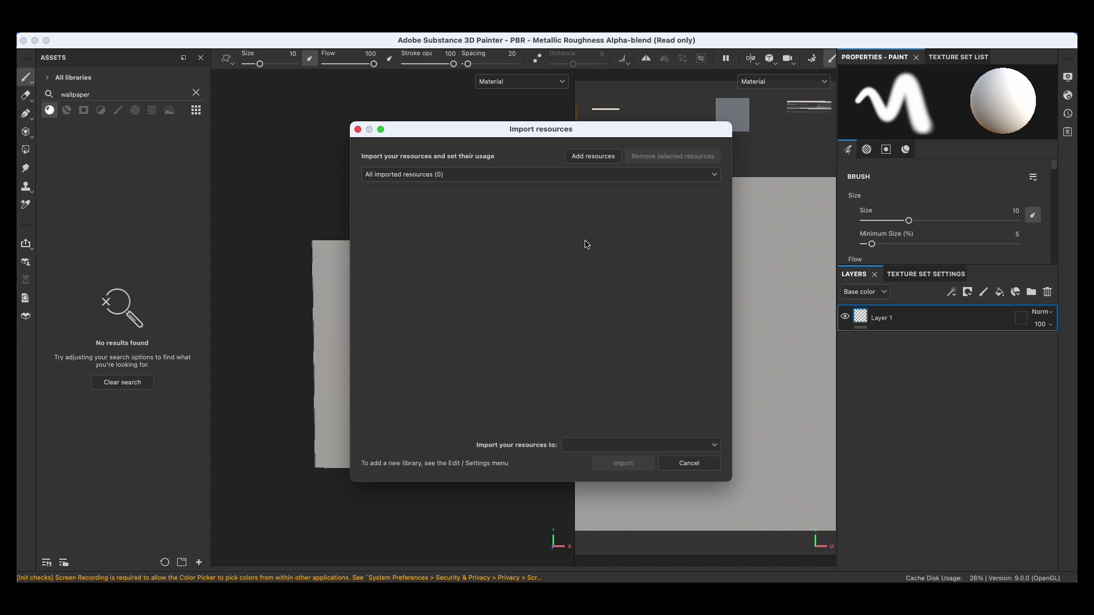
pyautogui.click(600, 159)
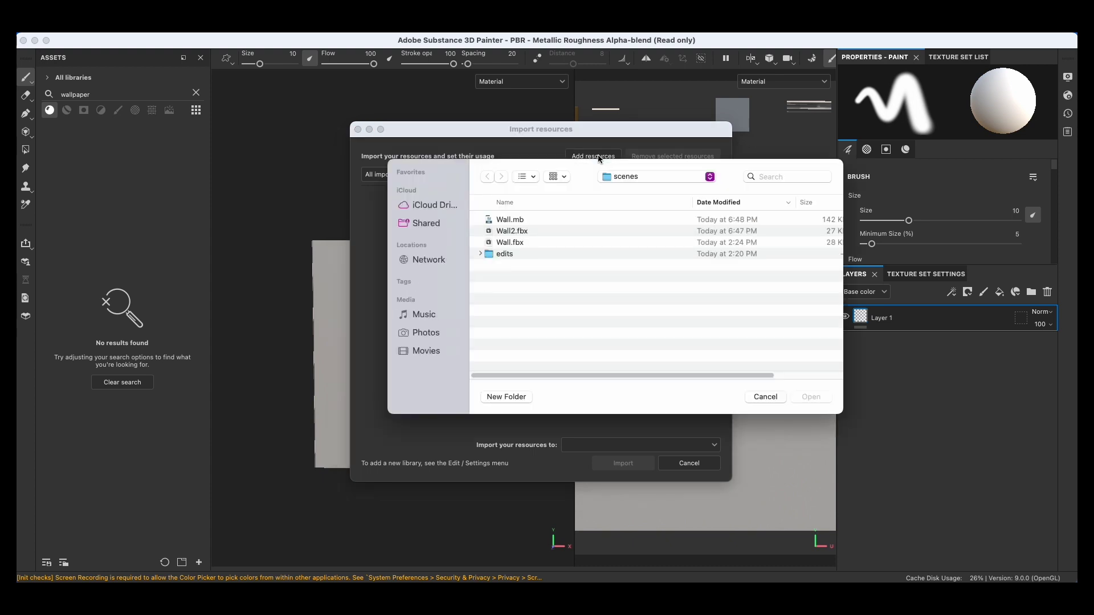
pyautogui.click(616, 178)
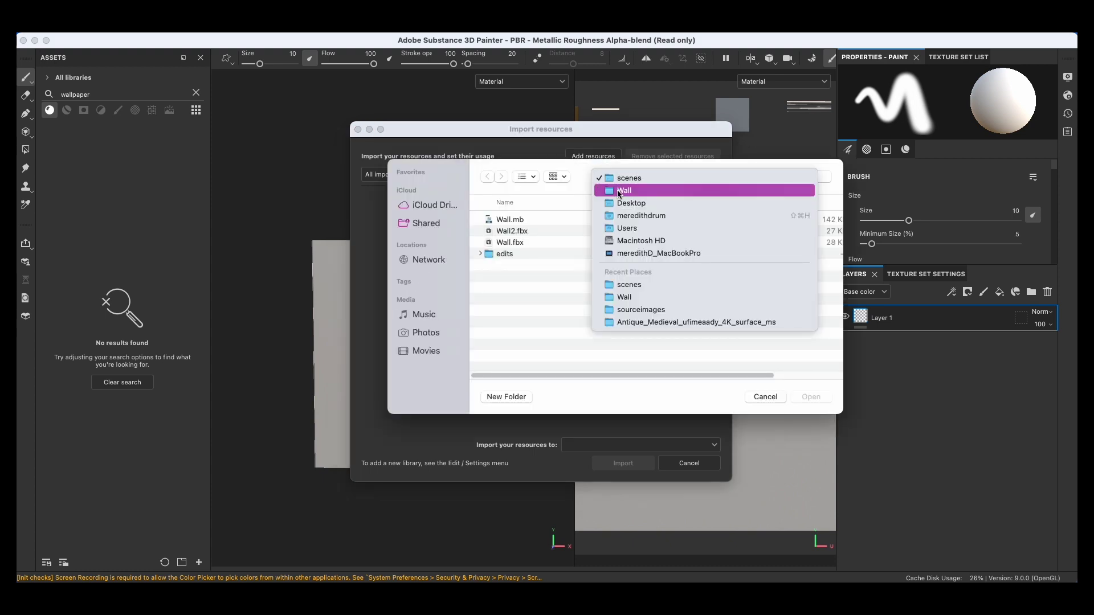
pyautogui.click(621, 190)
pyautogui.doubleClick(529, 232)
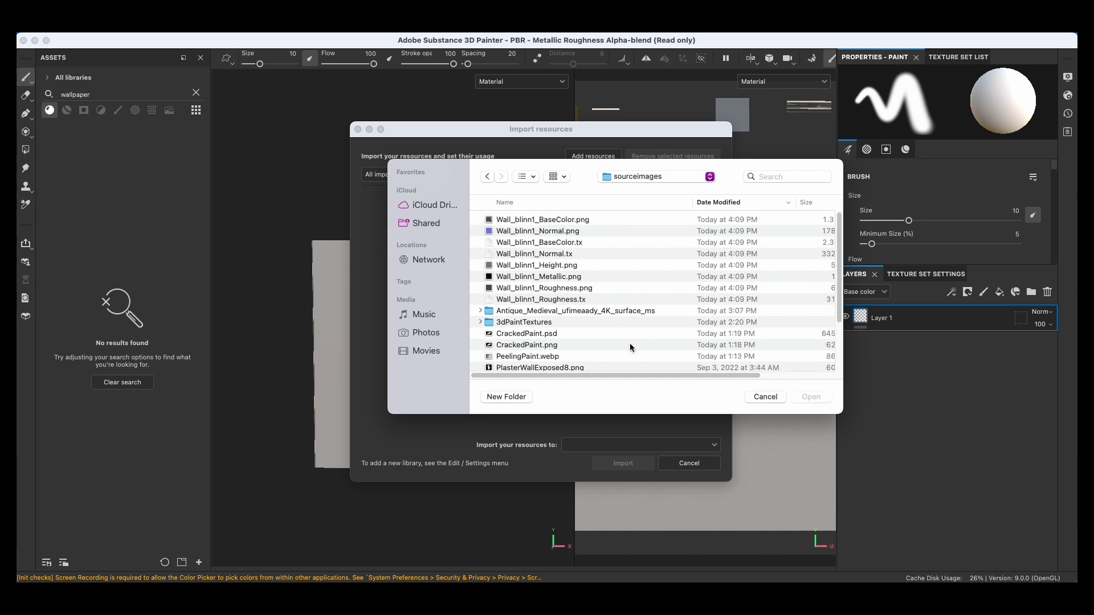
# Preview Wall_blinn1_BaseColor.png and look through the files in the sourceimages folder
pyautogui.click(565, 222)
pyautogui.press('space')
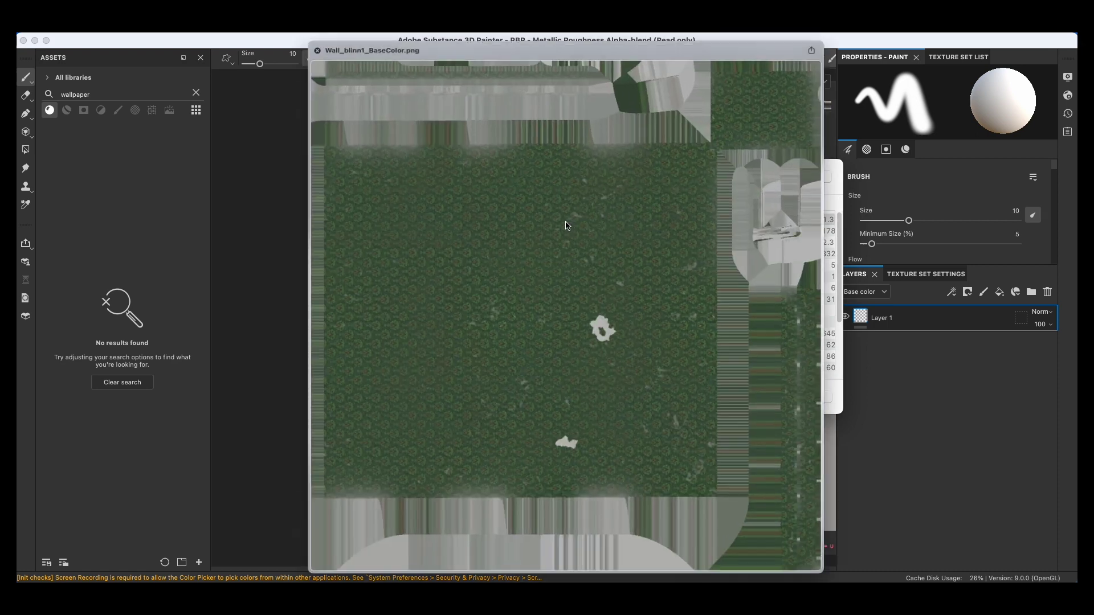
pyautogui.press('space')
pyautogui.scroll(-5, 631, 309)
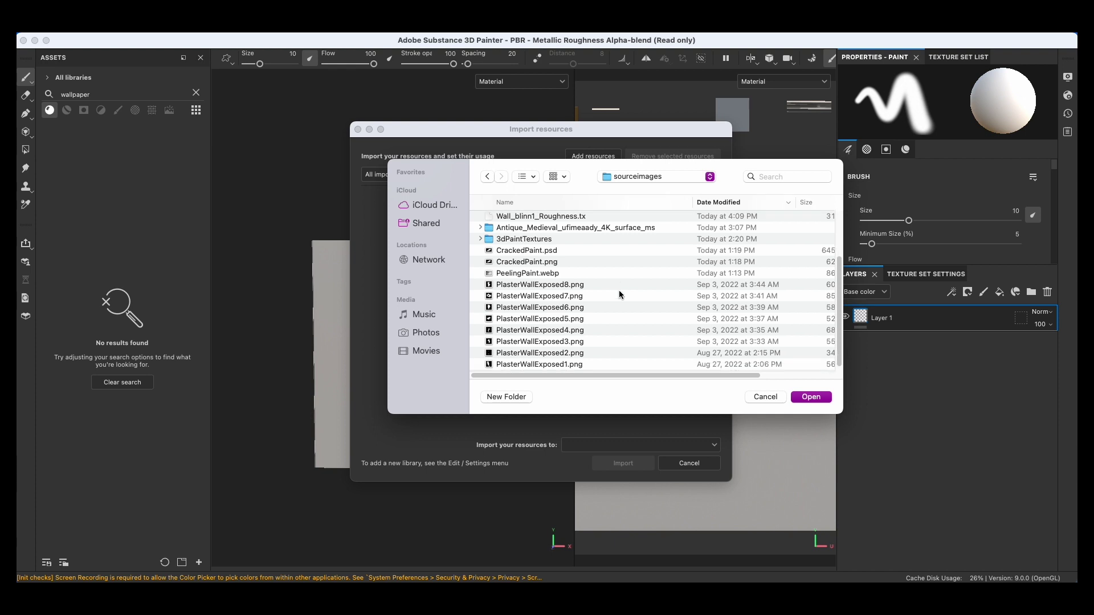
pyautogui.scroll(4, 620, 294)
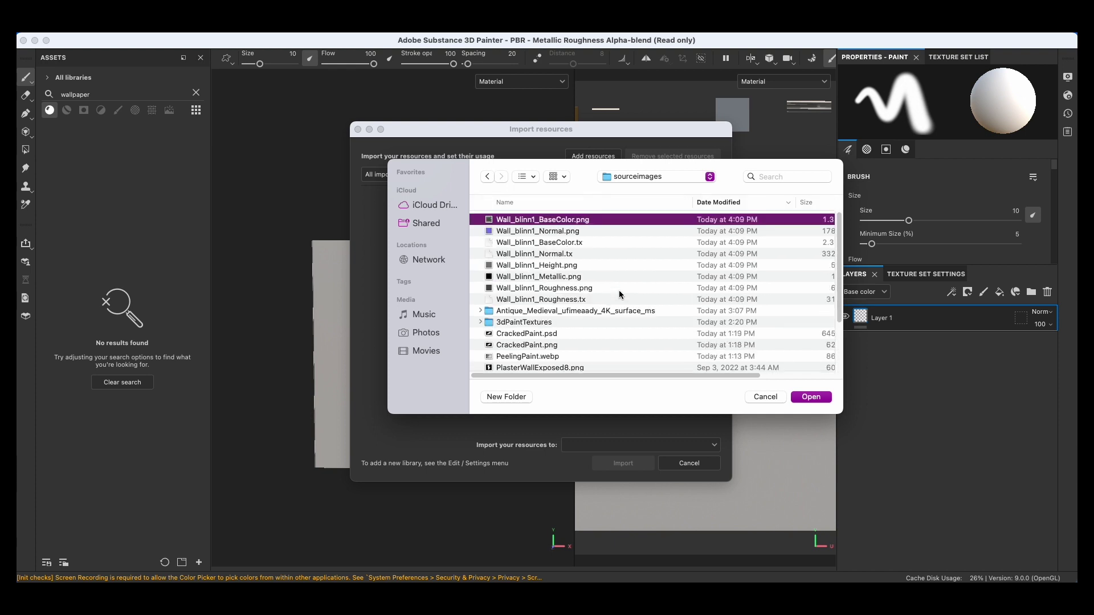
# Open the Antique_Medieval_ufimeaady_4K_surface_ms folder and preview the plaster_Albedo.jpg and Wallpaper_Albedo.jpg textures
pyautogui.doubleClick(575, 311)
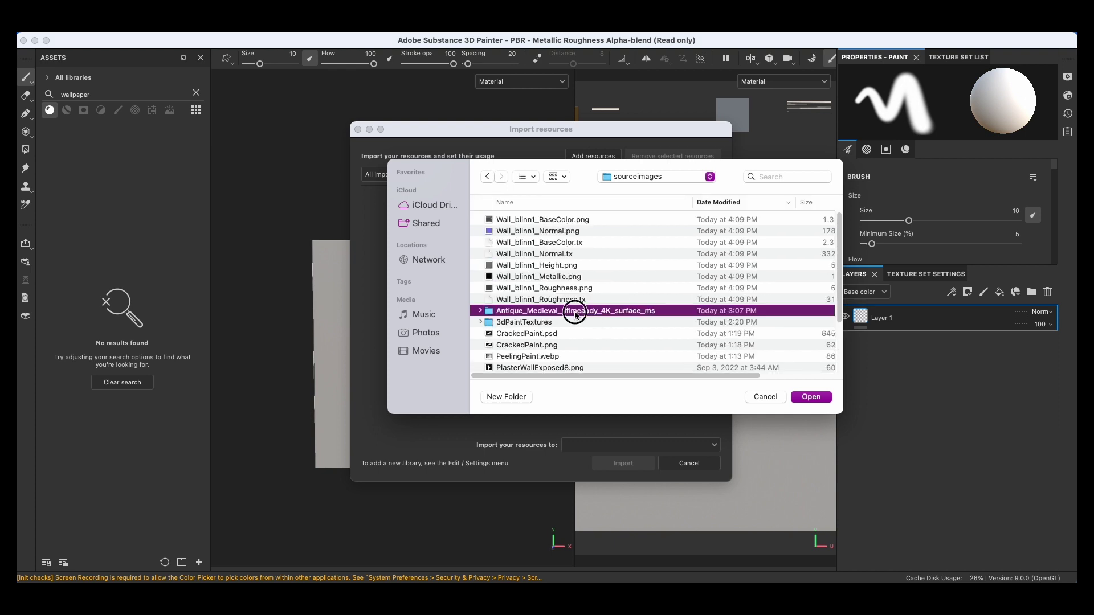
pyautogui.click(553, 220)
pyautogui.press('space')
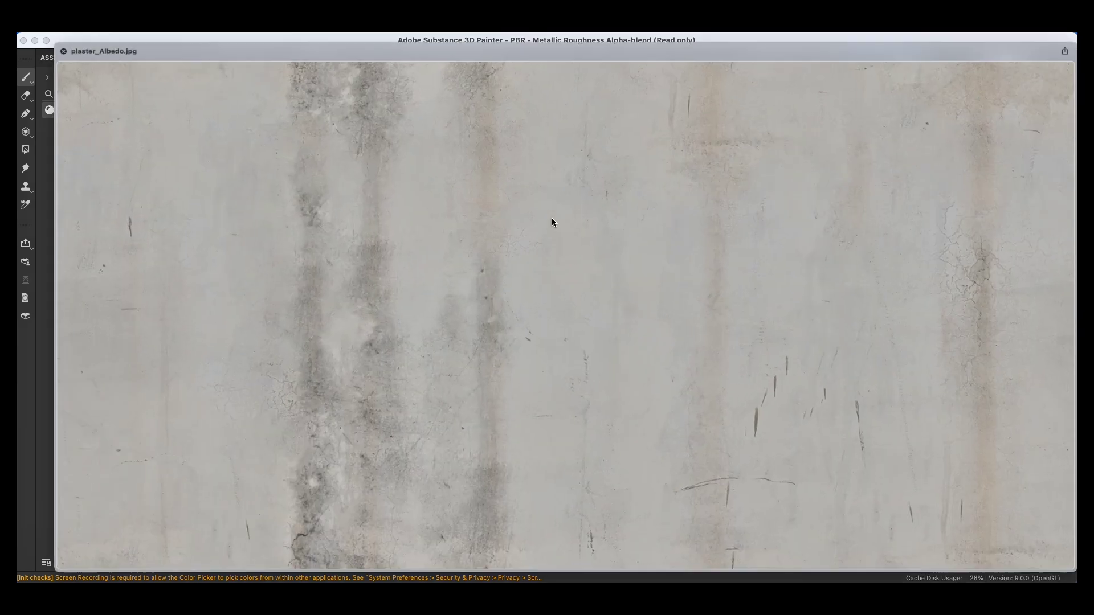
pyautogui.press('space')
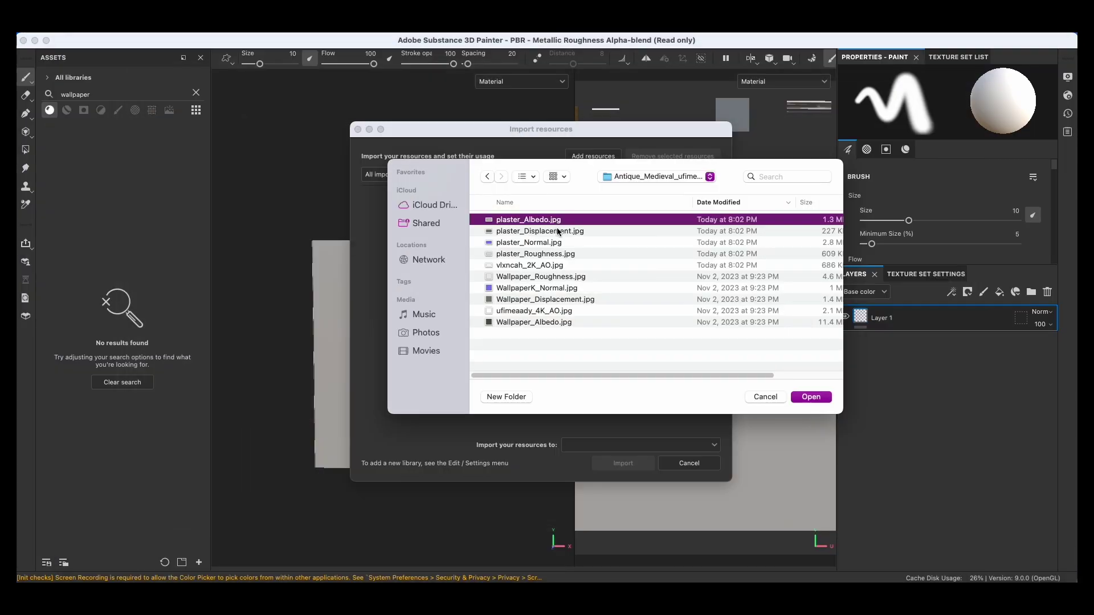
pyautogui.click(563, 278)
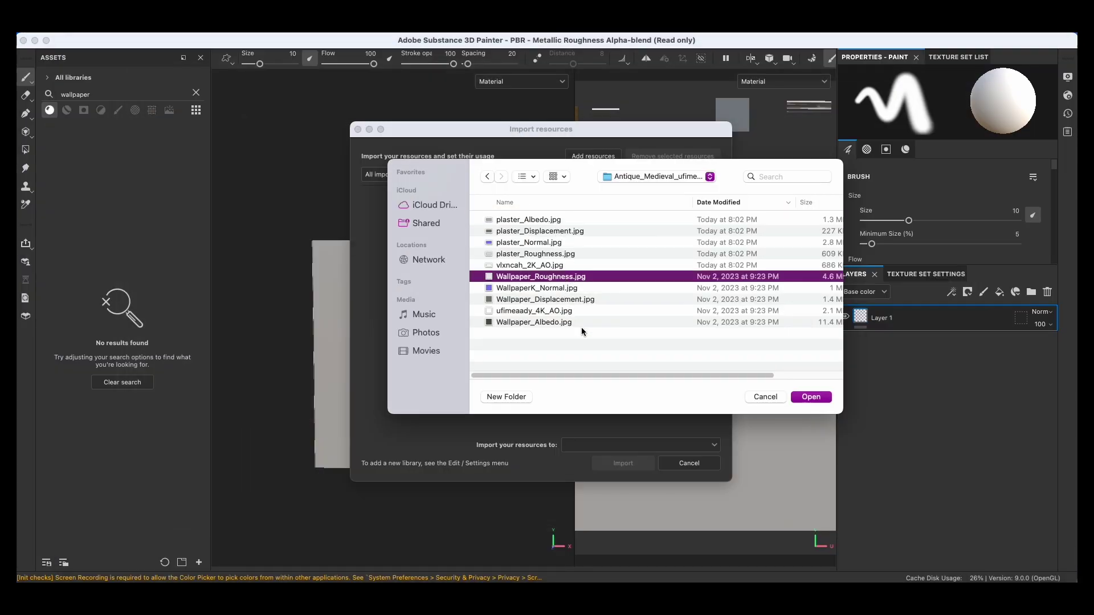
pyautogui.click(565, 322)
pyautogui.press('space')
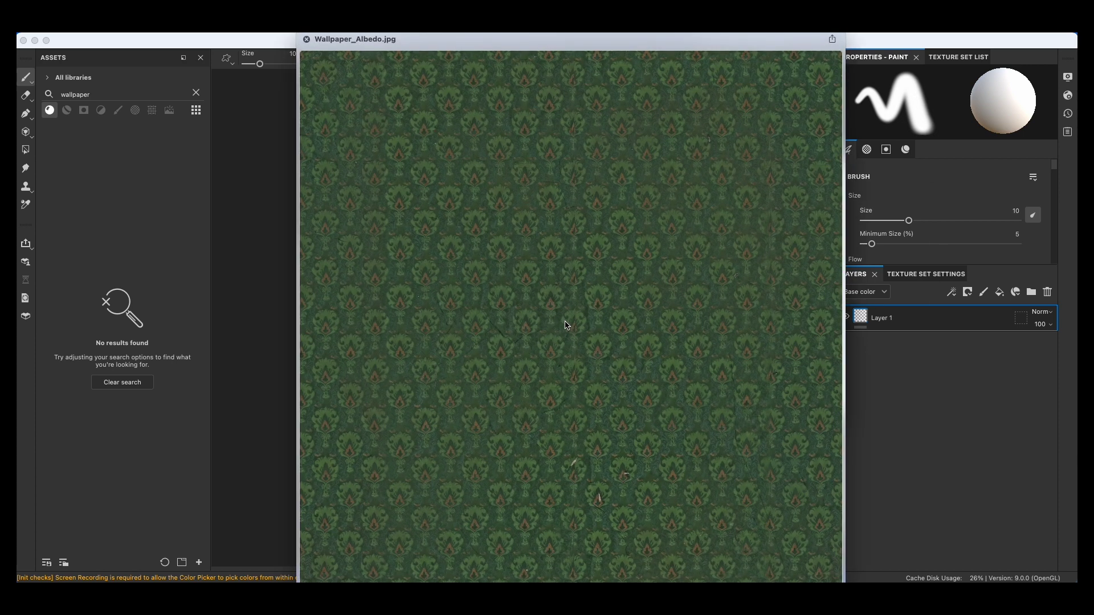
# Add the Wallpaper_Albedo, Wallpaper_Displacement, WallpaperK_Normal, Wallpaper_Roughness and ufimeaady_4K_AO images to the import list
pyautogui.press('space')
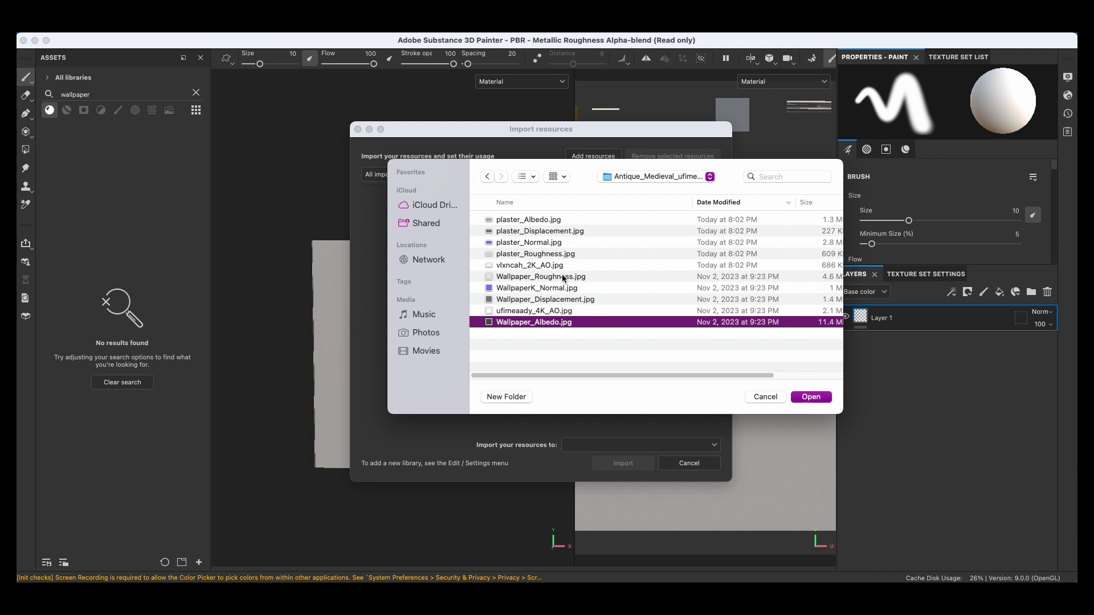
pyautogui.keyDown('shift'); pyautogui.click(562, 278); pyautogui.keyUp('shift')
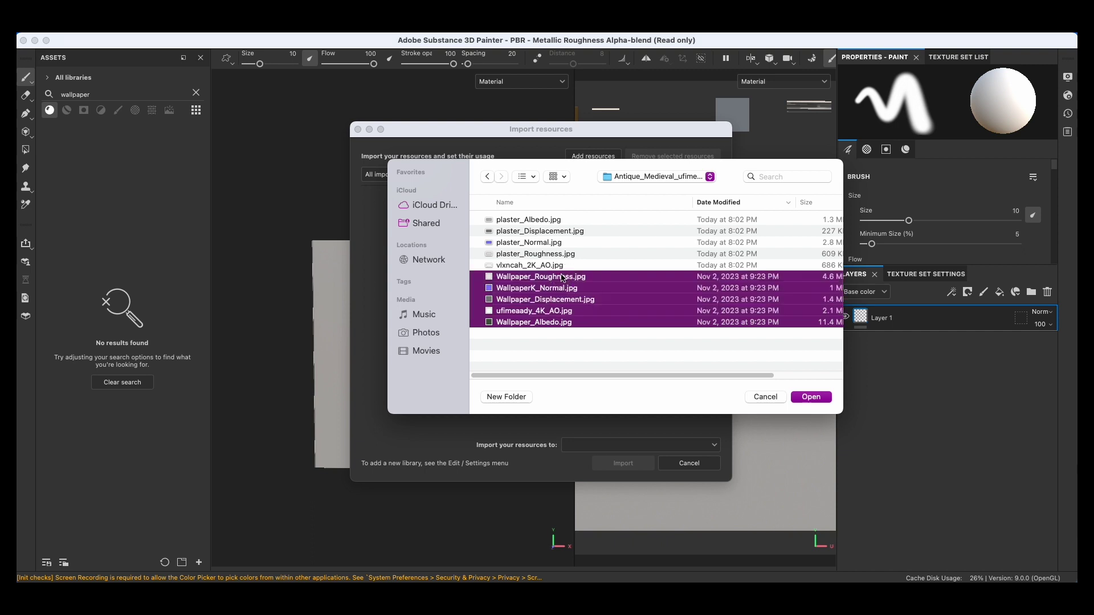
pyautogui.click(810, 397)
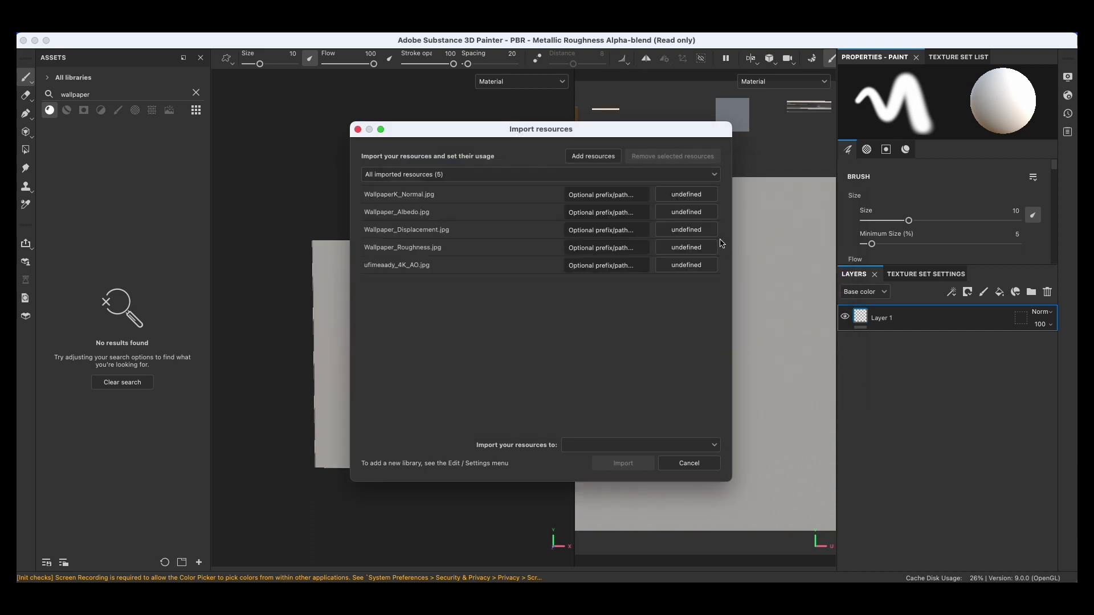
# Set the usage of all five wallpaper images to texture and import them into the current session
pyautogui.click(469, 198)
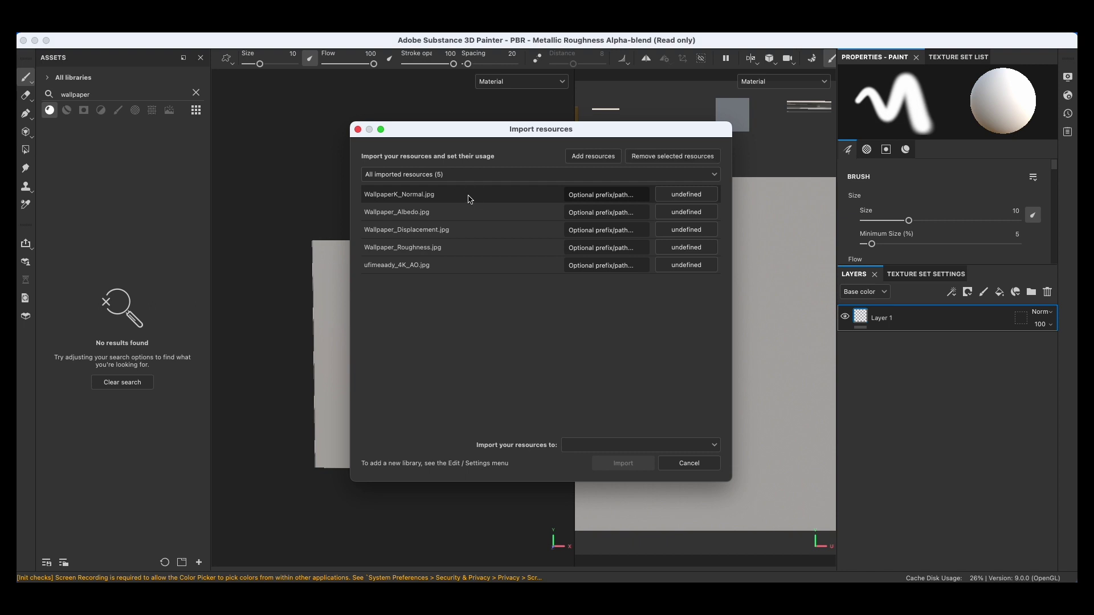
pyautogui.click(679, 196)
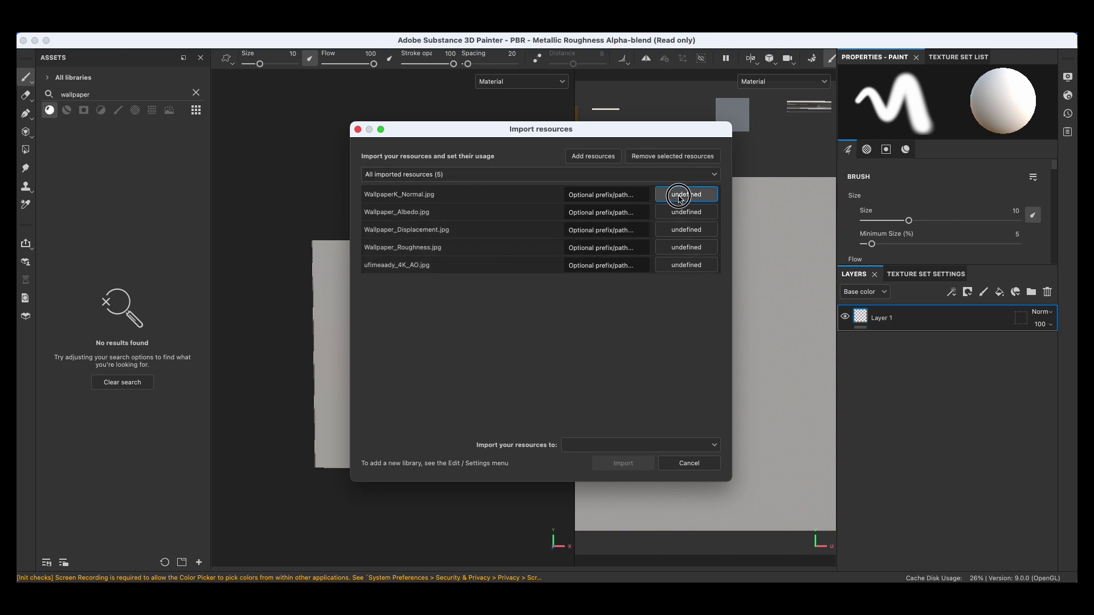
pyautogui.click(567, 356)
pyautogui.click(473, 273)
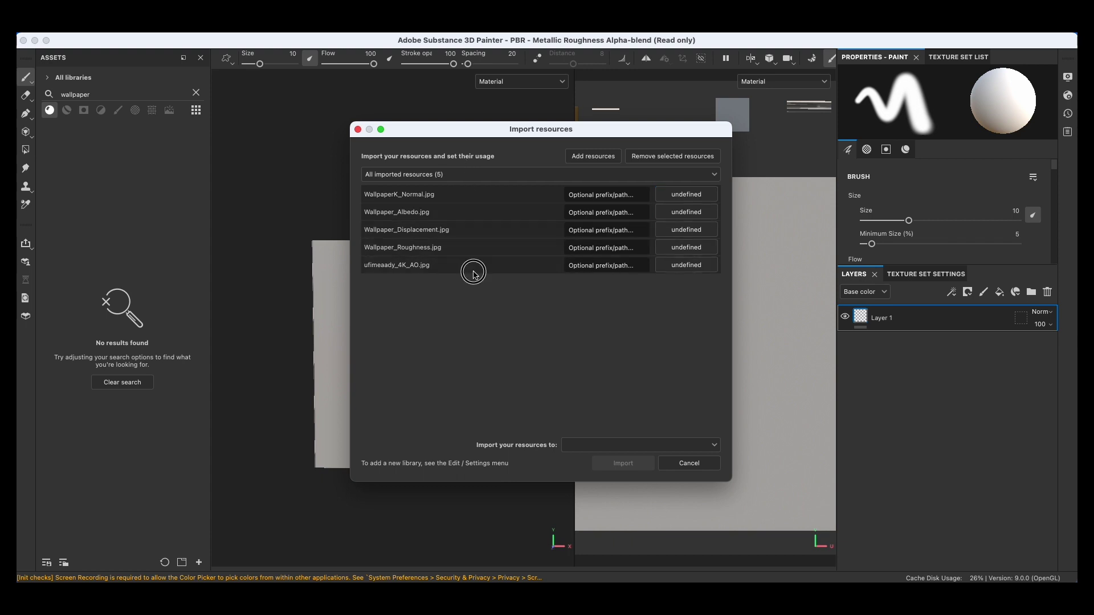
pyautogui.click(711, 192)
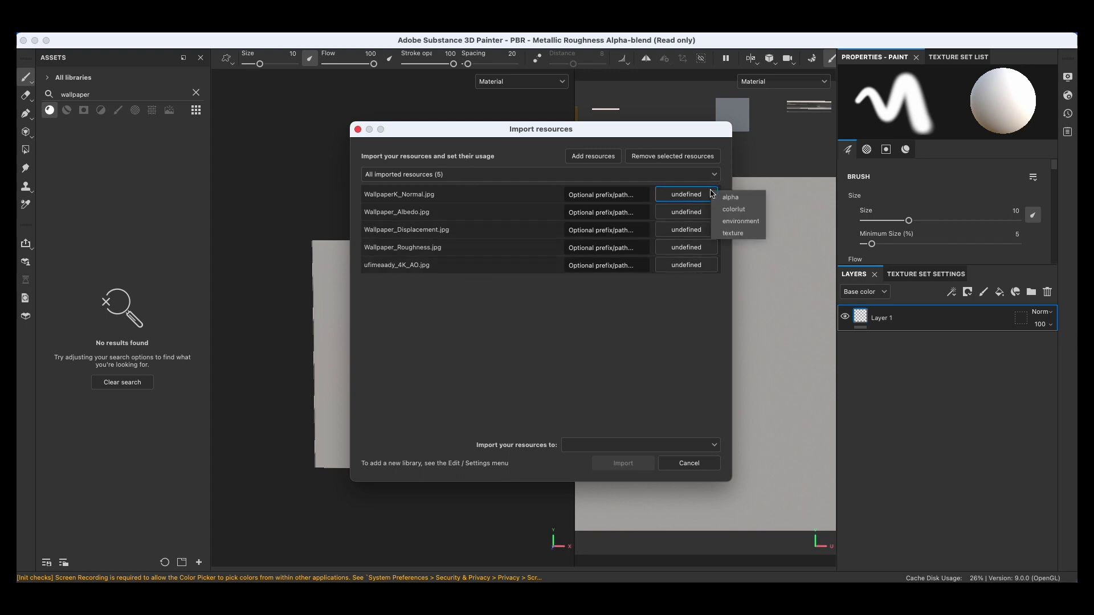
pyautogui.click(744, 233)
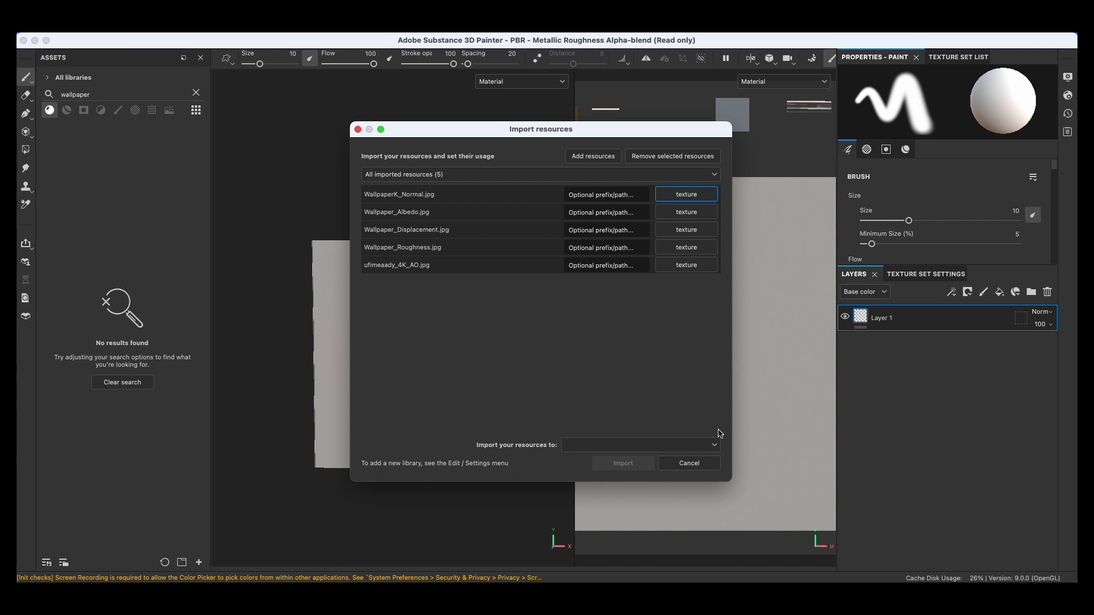
pyautogui.click(626, 450)
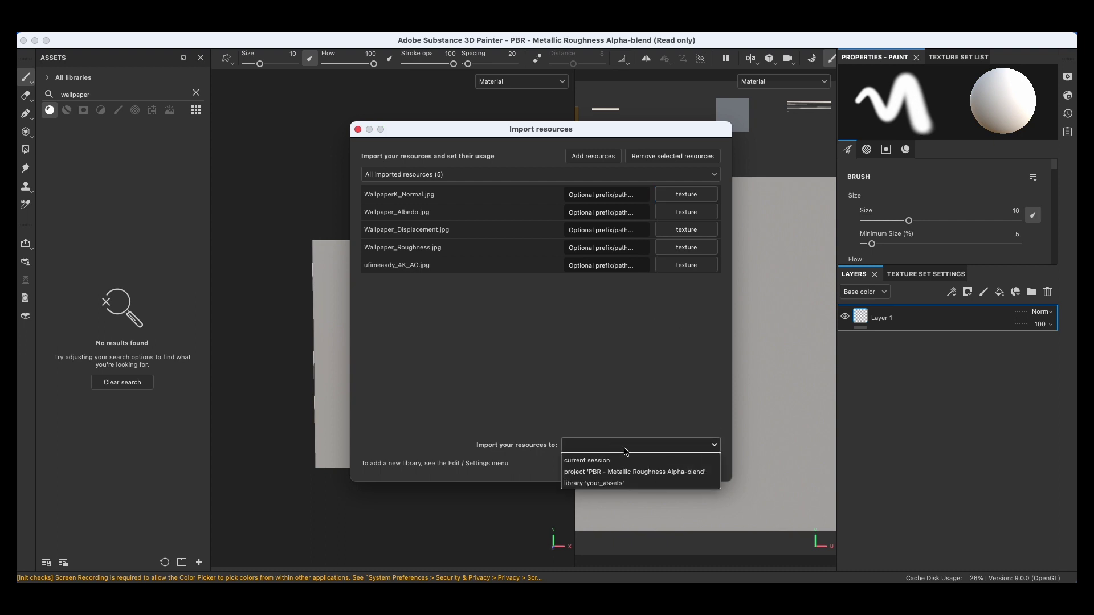
pyautogui.click(625, 461)
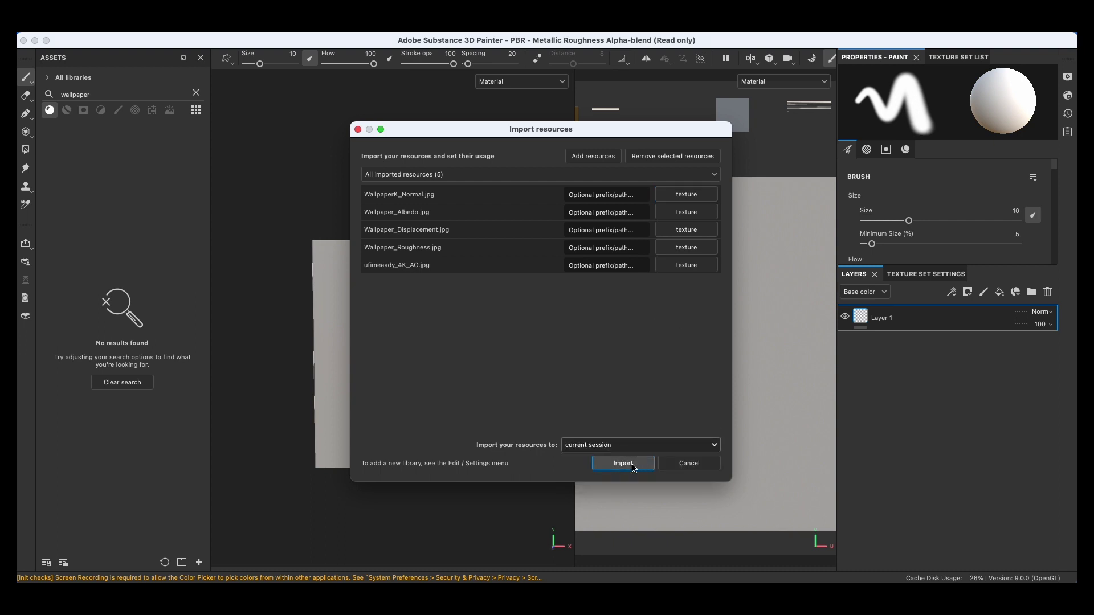
pyautogui.click(623, 464)
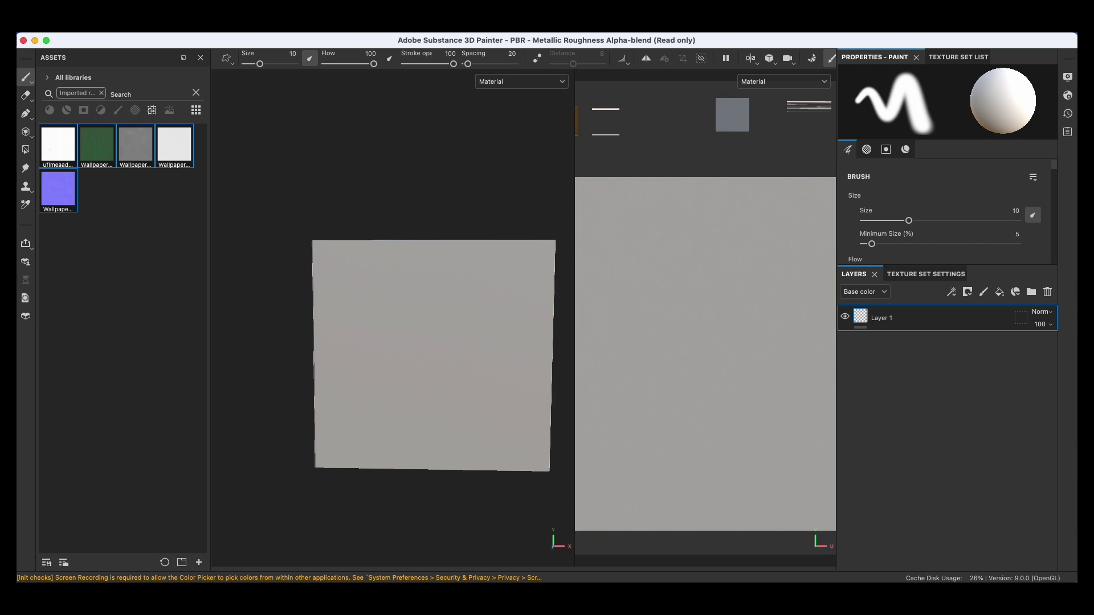
# Start another resource import and add plaster_Albedo.jpg, plaster_Displacement.jpg, plaster_Normal.jpg and plaster_Roughness.jpg to the list
pyautogui.click(199, 563)
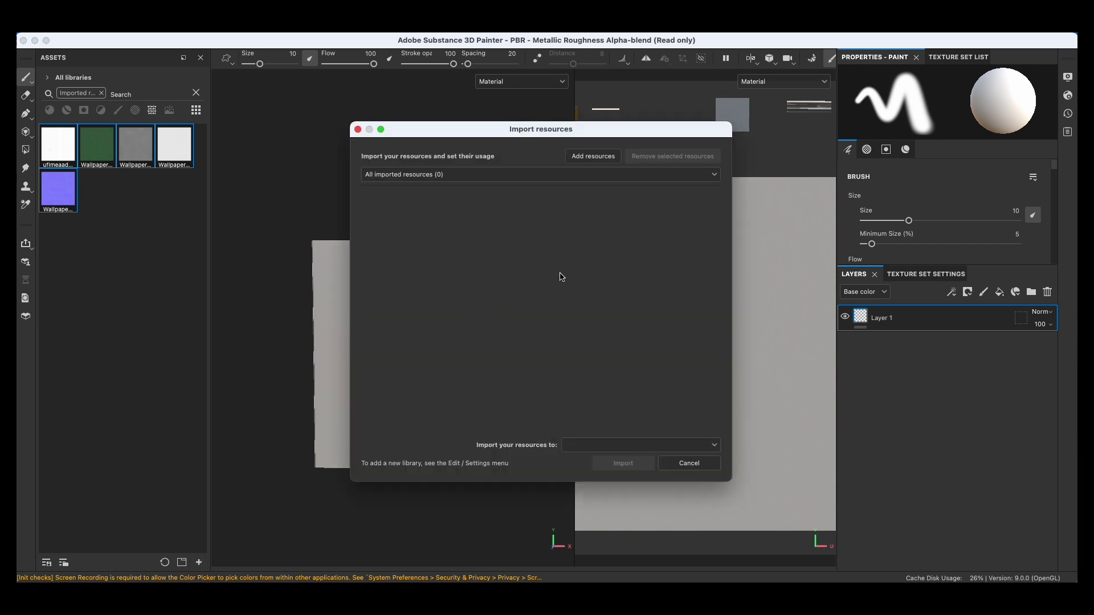
pyautogui.click(596, 156)
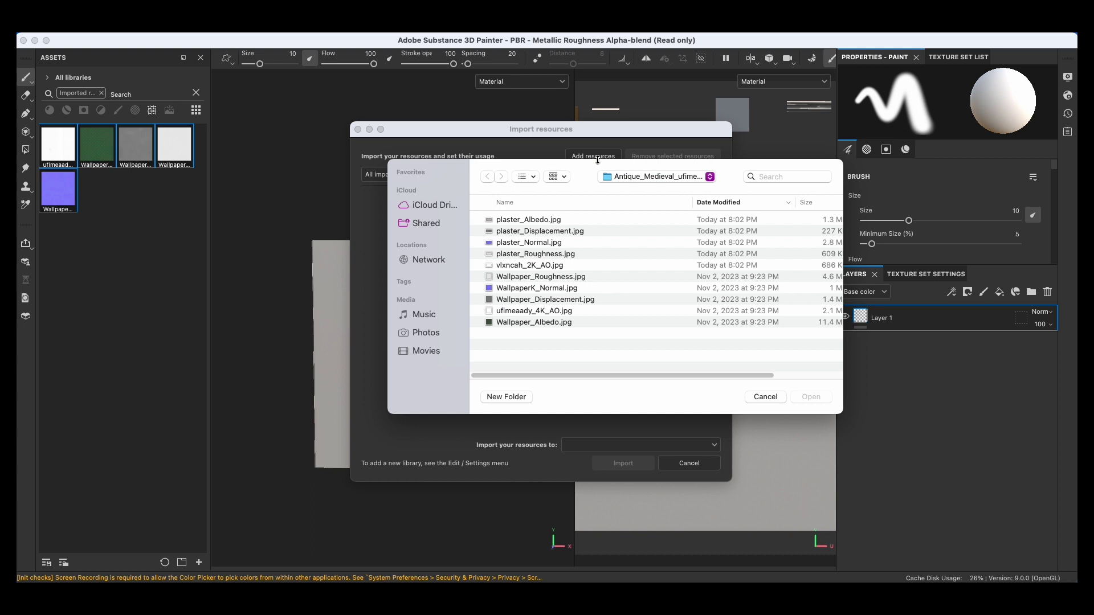
pyautogui.click(546, 222)
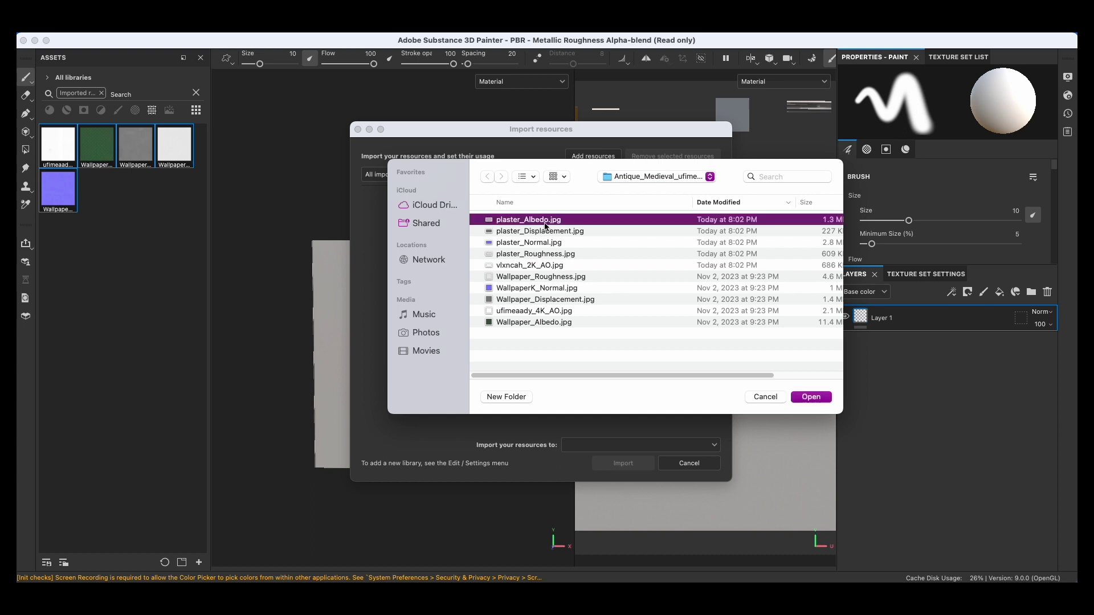
pyautogui.keyDown('shift'); pyautogui.click(558, 254); pyautogui.keyUp('shift')
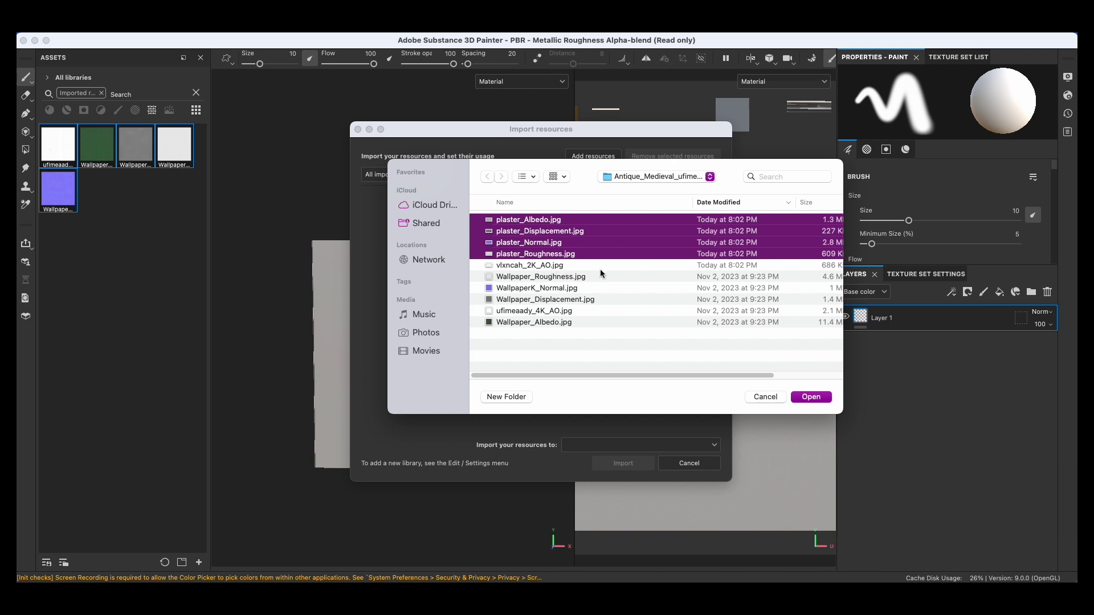
pyautogui.click(811, 397)
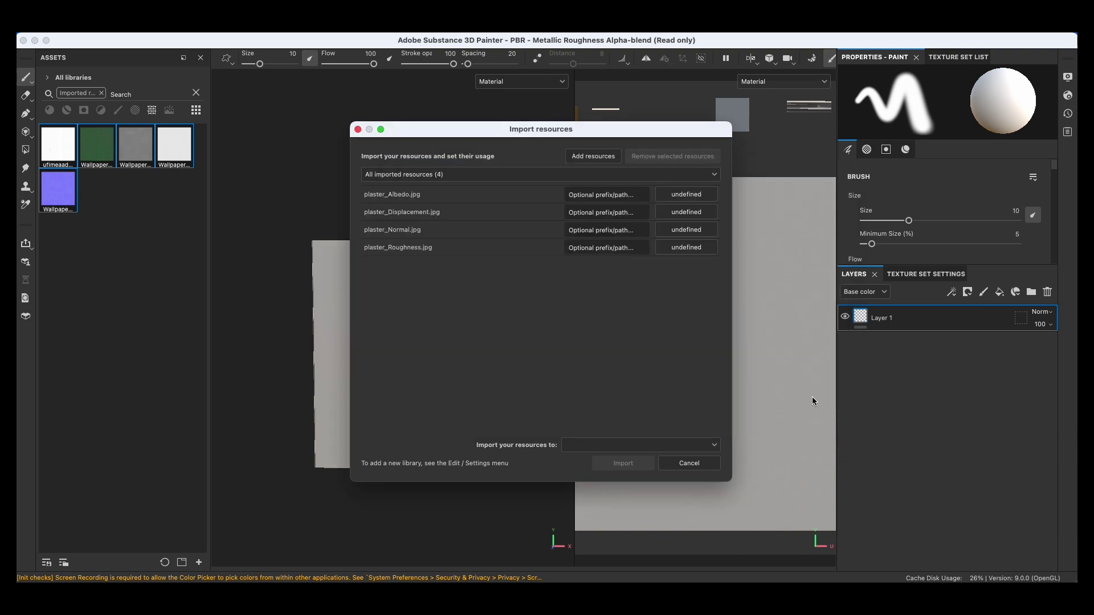
# Set the usage of the four plaster images to texture and import them into the current session
pyautogui.click(539, 199)
pyautogui.click(511, 255)
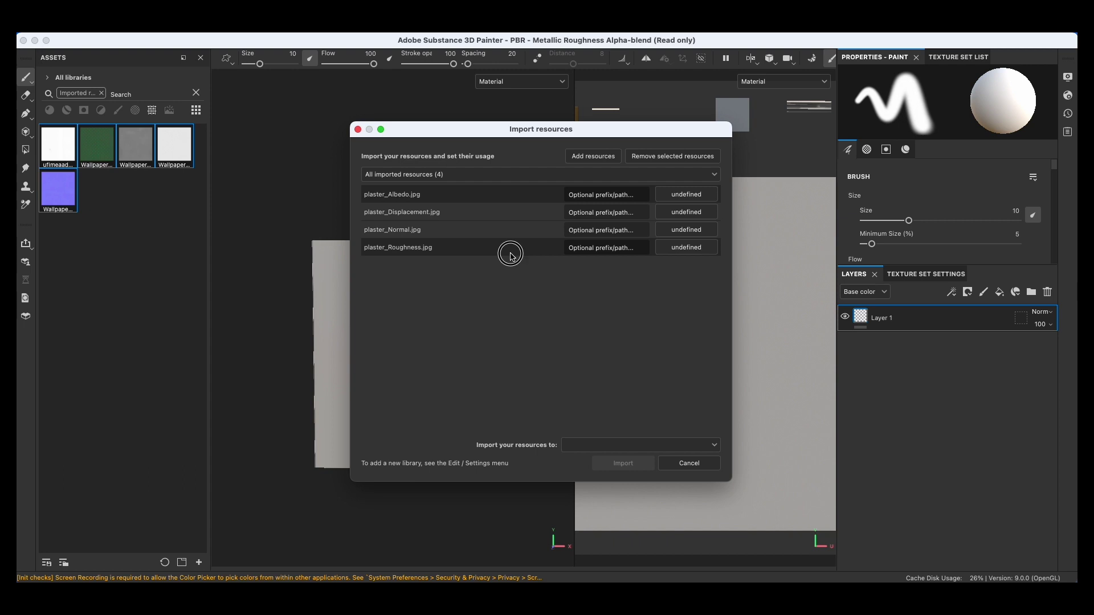
pyautogui.click(687, 195)
pyautogui.click(709, 237)
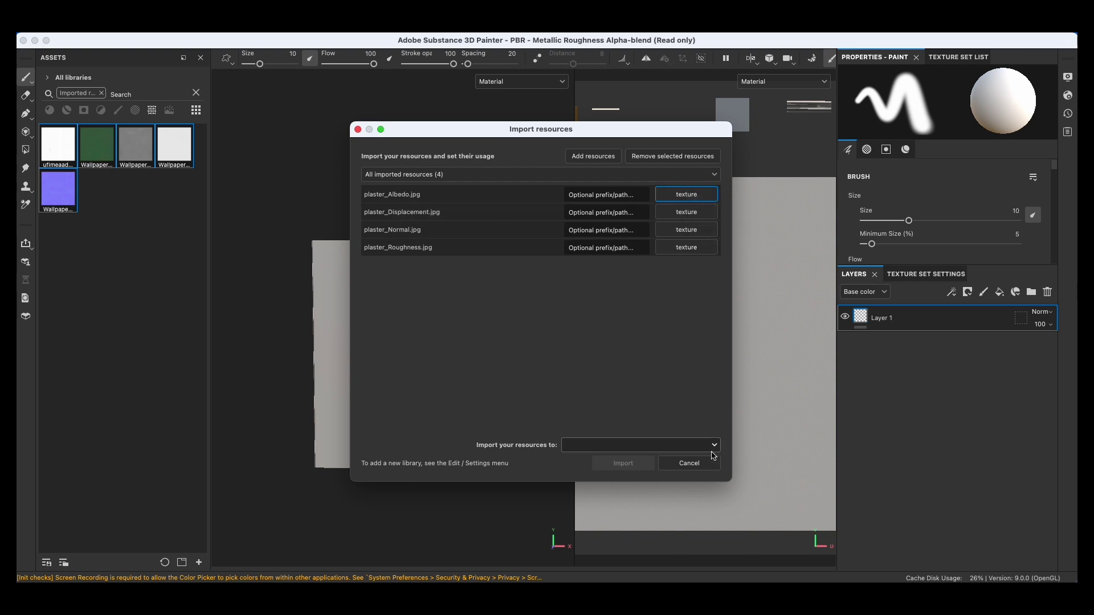
pyautogui.click(632, 450)
pyautogui.click(632, 462)
pyautogui.click(623, 463)
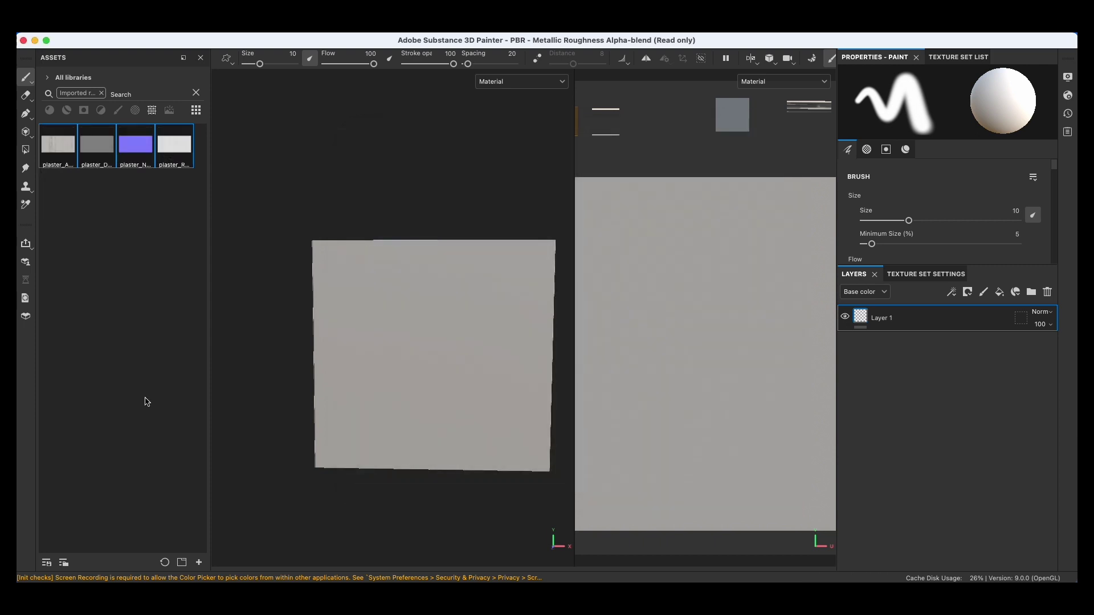
# Add a fill layer above Layer 1 and assign the plaster_Albedo texture to its base color
pyautogui.click(1000, 293)
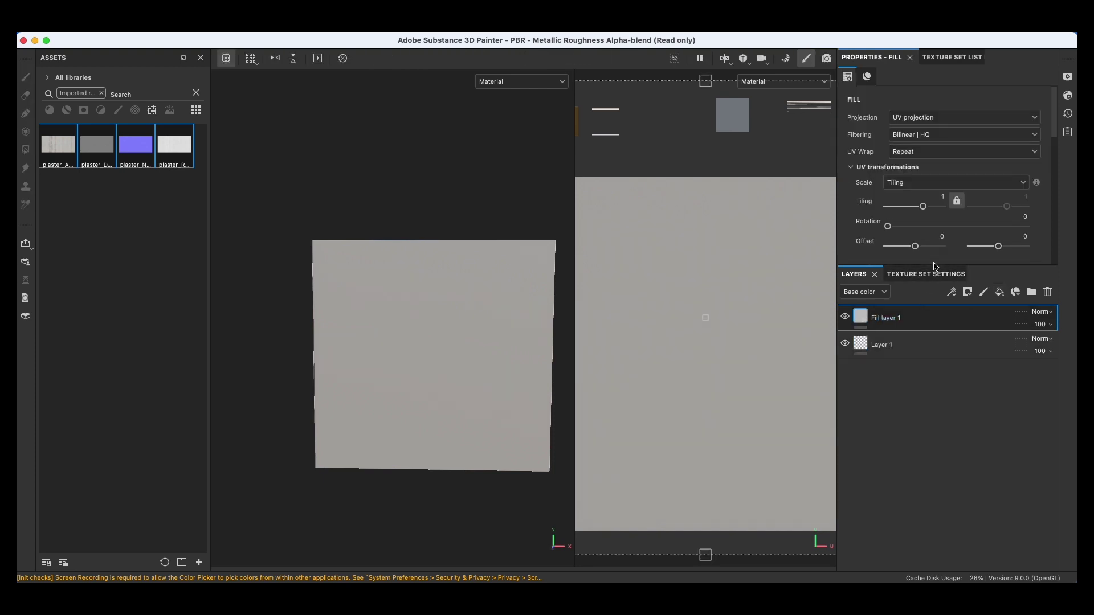
pyautogui.moveTo(931, 265); pyautogui.dragTo(956, 417)
pyautogui.click(69, 155)
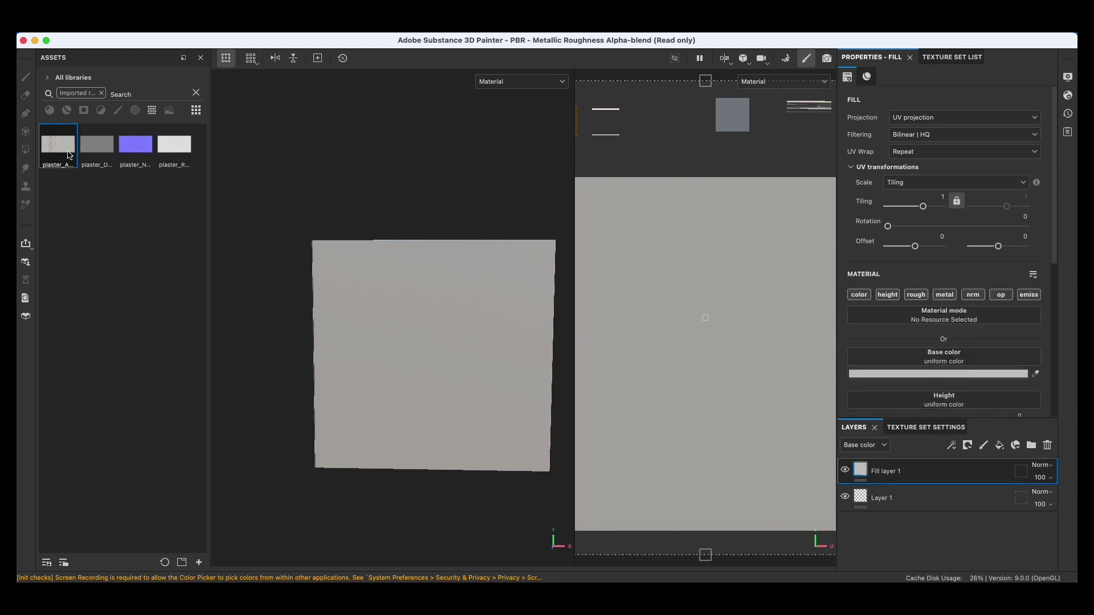
pyautogui.moveTo(69, 150); pyautogui.dragTo(972, 359)
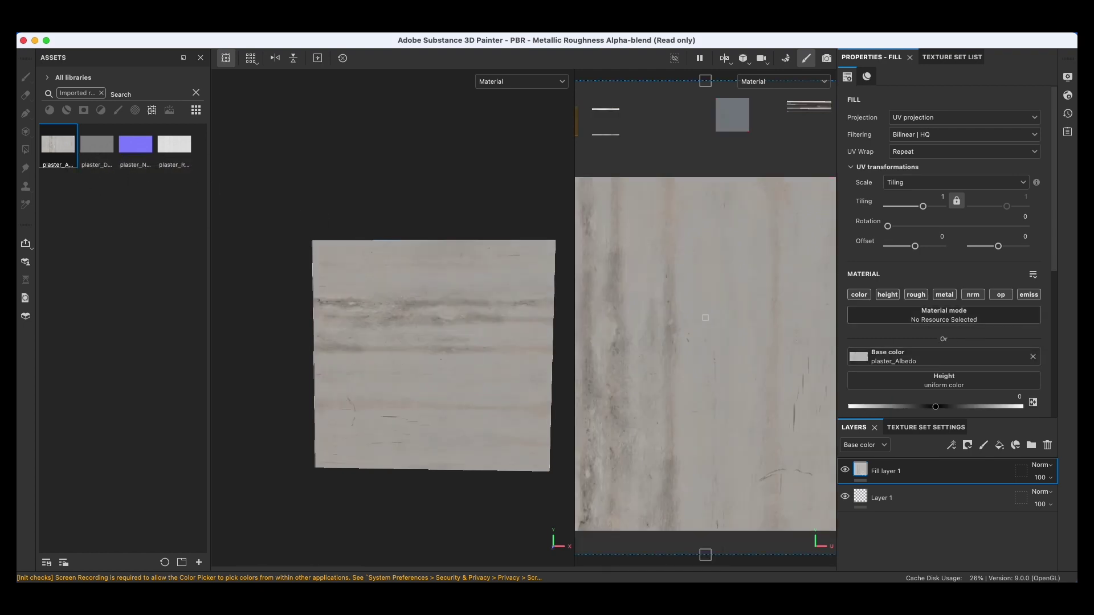
# Set the plaster fill's tiling to about 1.6 and switch its scale mode to Physical size
pyautogui.moveTo(924, 209); pyautogui.dragTo(925, 209)
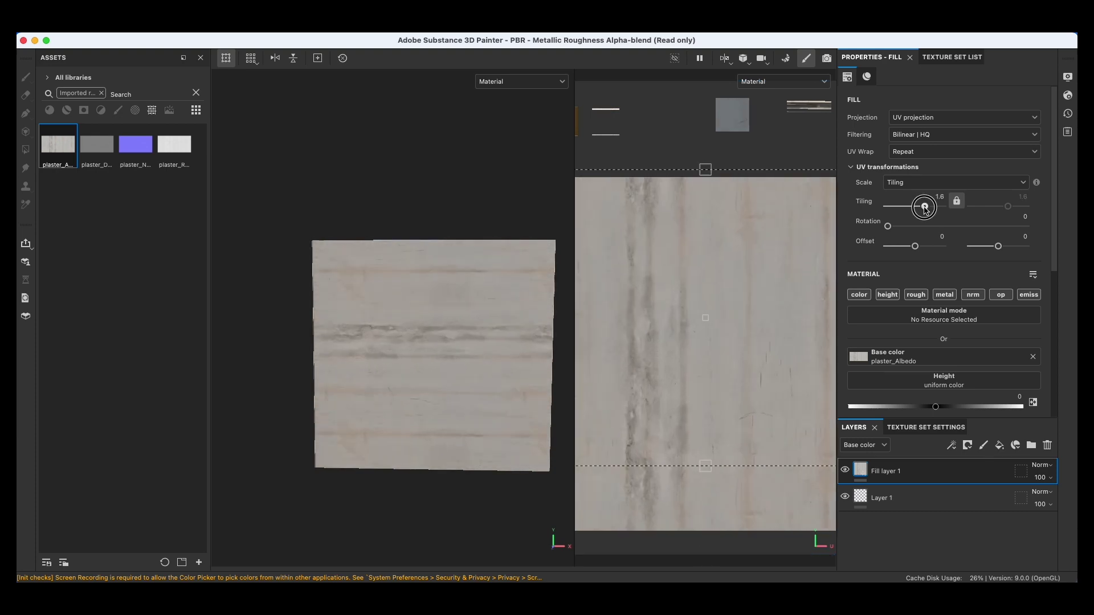
pyautogui.click(929, 182)
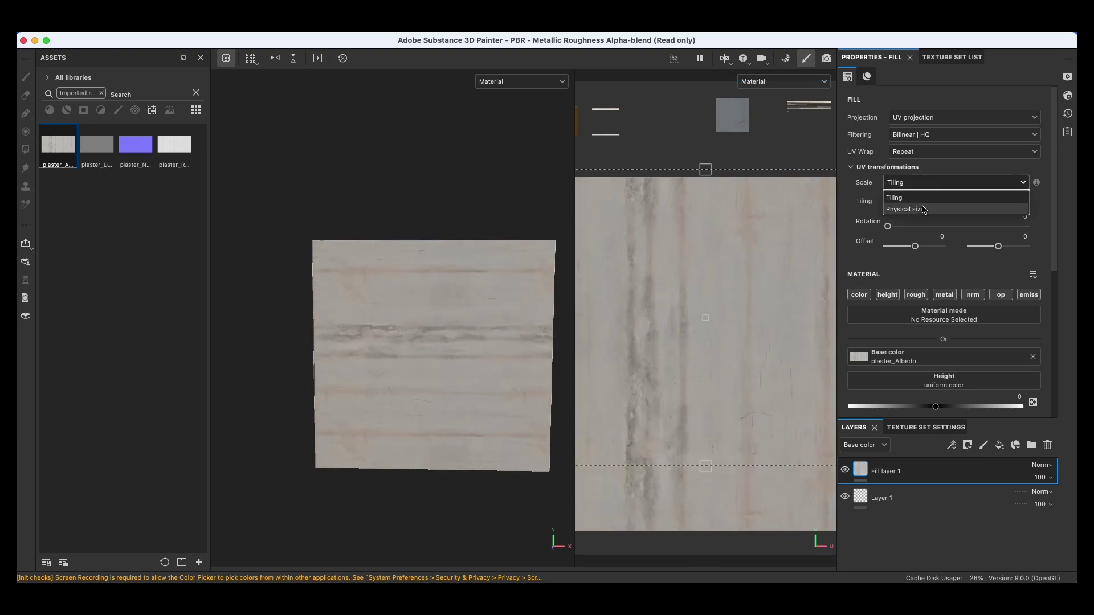
pyautogui.click(924, 210)
# Set the plaster fill's physical size to about 8.57 cm, its rotation to 90 and its first offset value to 0.01
pyautogui.moveTo(913, 221)
pyautogui.mouseDown()
pyautogui.moveTo(897, 238)
pyautogui.moveTo(924, 240)
pyautogui.mouseUp()
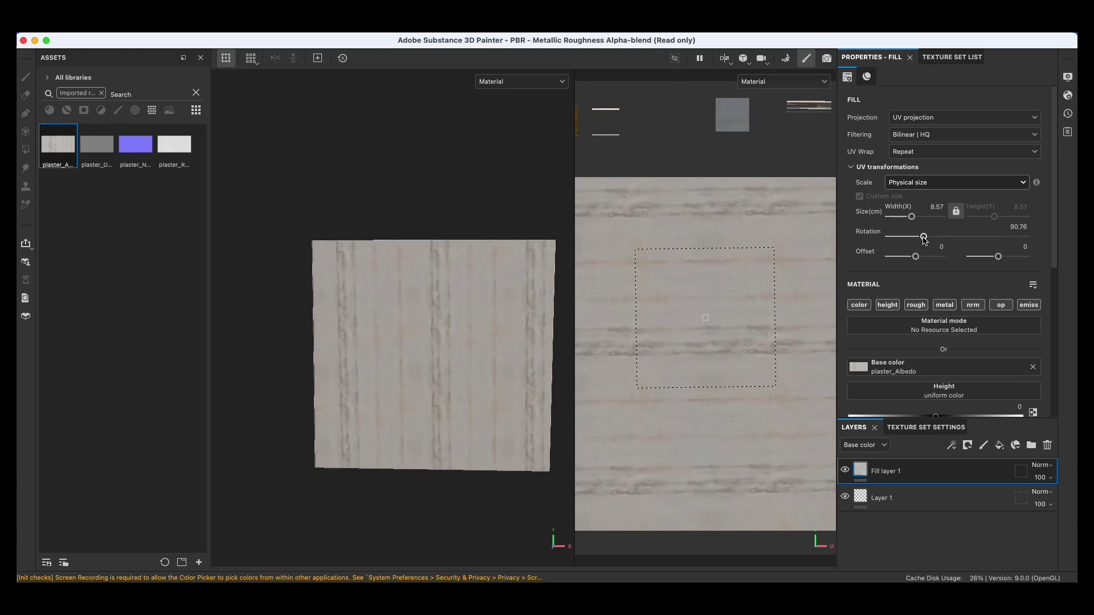
pyautogui.click(1012, 228)
pyautogui.write('90')
pyautogui.press('Return')
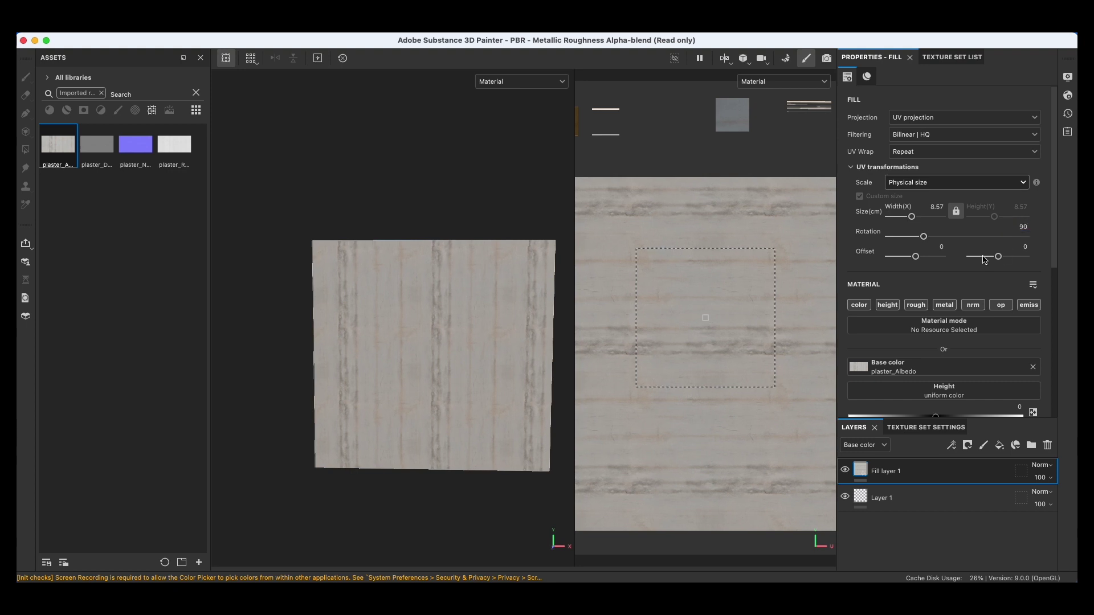
pyautogui.moveTo(915, 258); pyautogui.dragTo(916, 259)
# Assign plaster_Normal to the fill layer's normal channel and plaster_Roughness to its roughness channel
pyautogui.scroll(-3, 975, 262)
pyautogui.scroll(3, 943, 215)
pyautogui.scroll(-4, 963, 261)
pyautogui.click(106, 151)
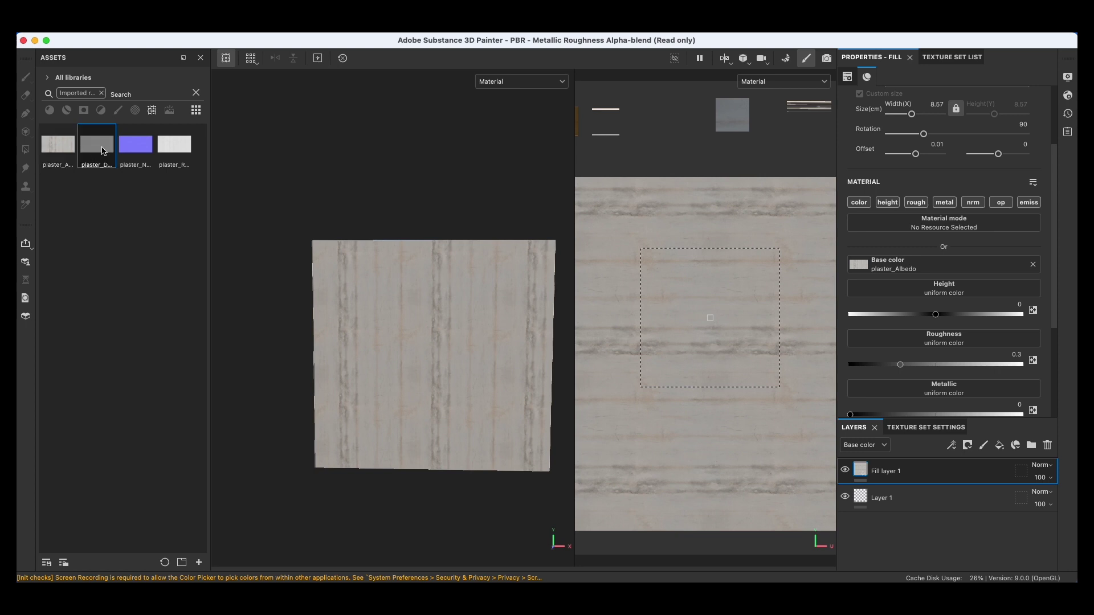
pyautogui.click(135, 154)
pyautogui.scroll(-3, 954, 308)
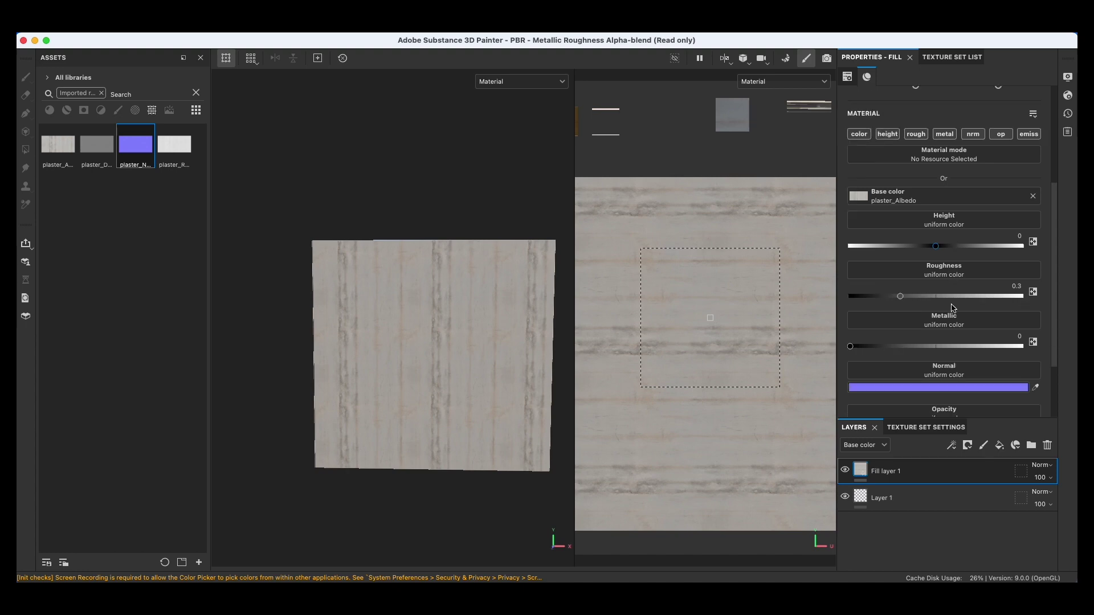
pyautogui.scroll(-3, 953, 308)
pyautogui.moveTo(150, 161); pyautogui.dragTo(959, 306)
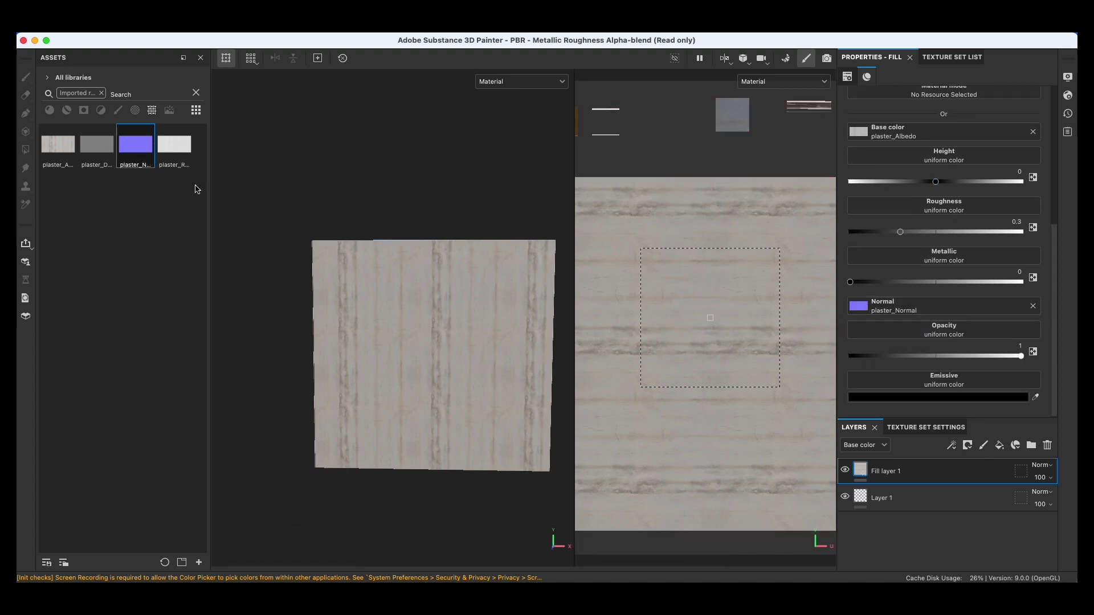
pyautogui.moveTo(177, 148); pyautogui.dragTo(963, 208)
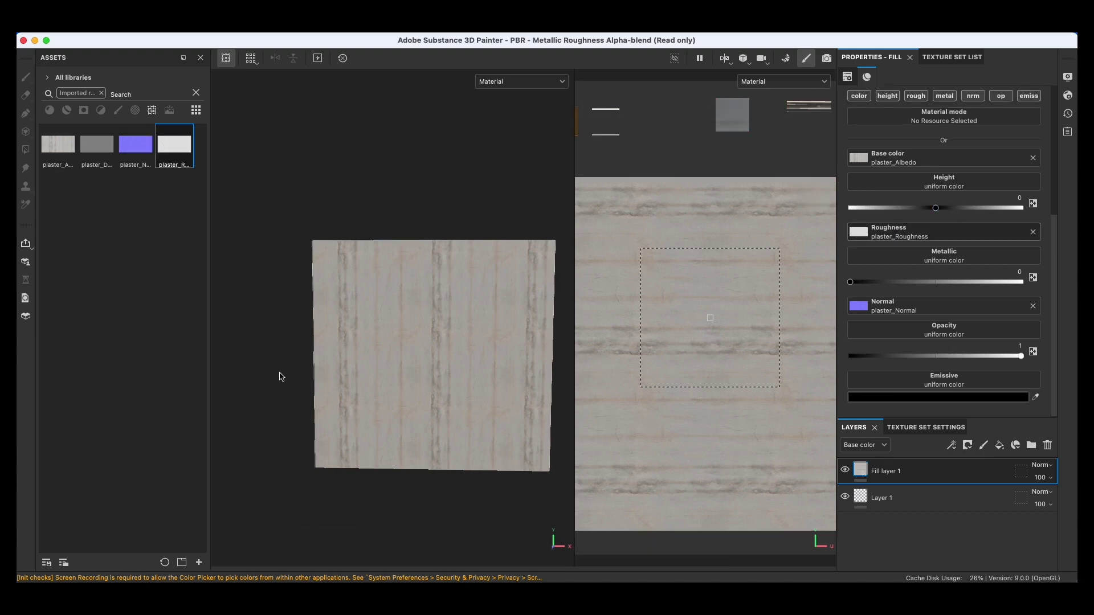
pyautogui.click(496, 402)
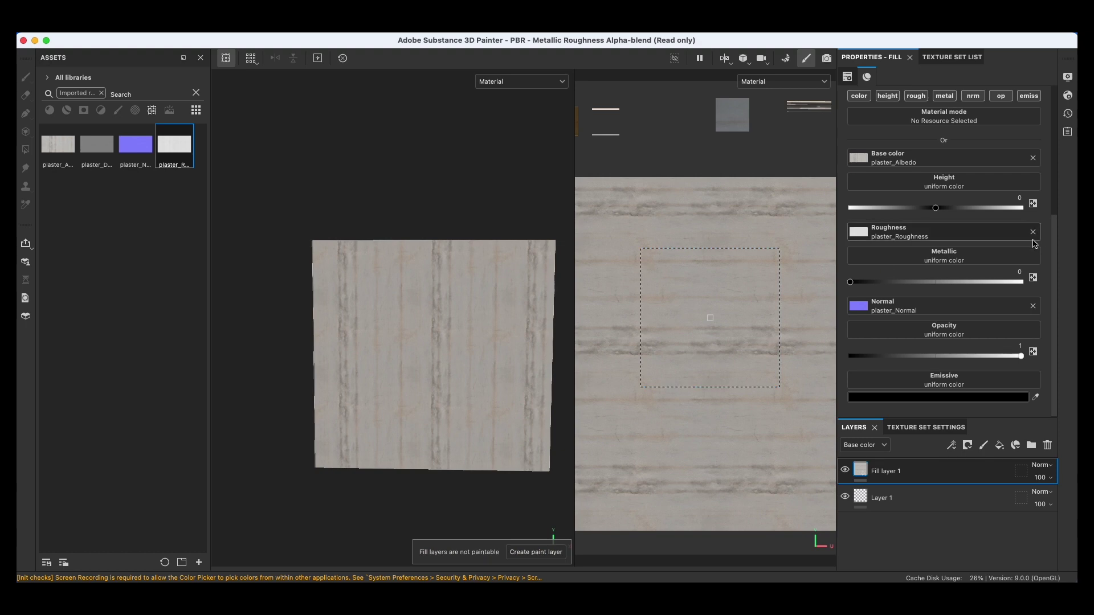
# Set the plaster fill's physical size to about 9.89 cm and its UV wrap to Repeat horizontally
pyautogui.scroll(5, 997, 276)
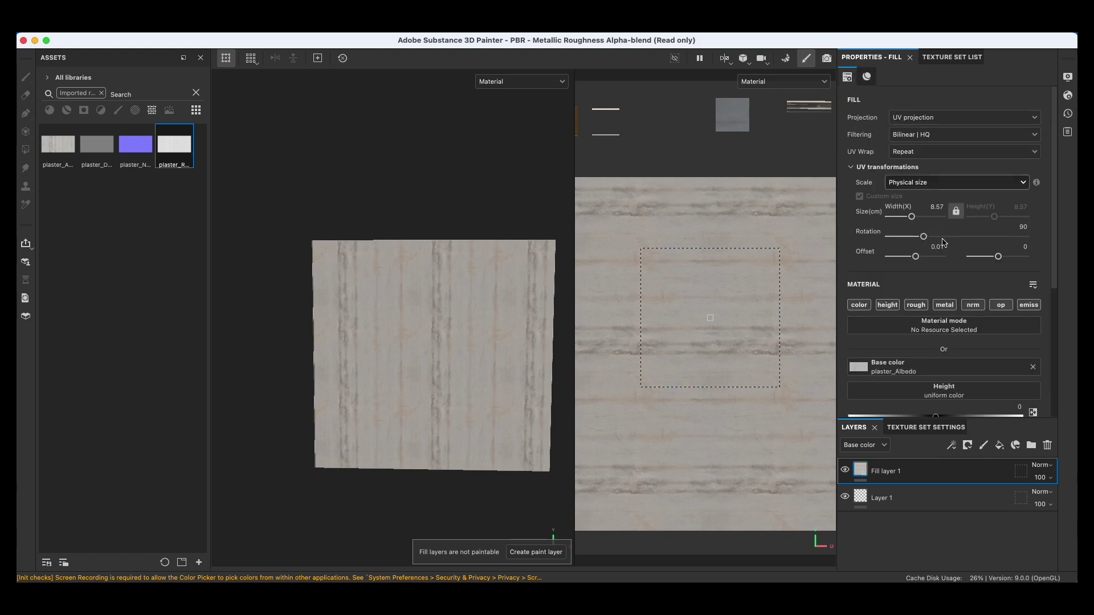
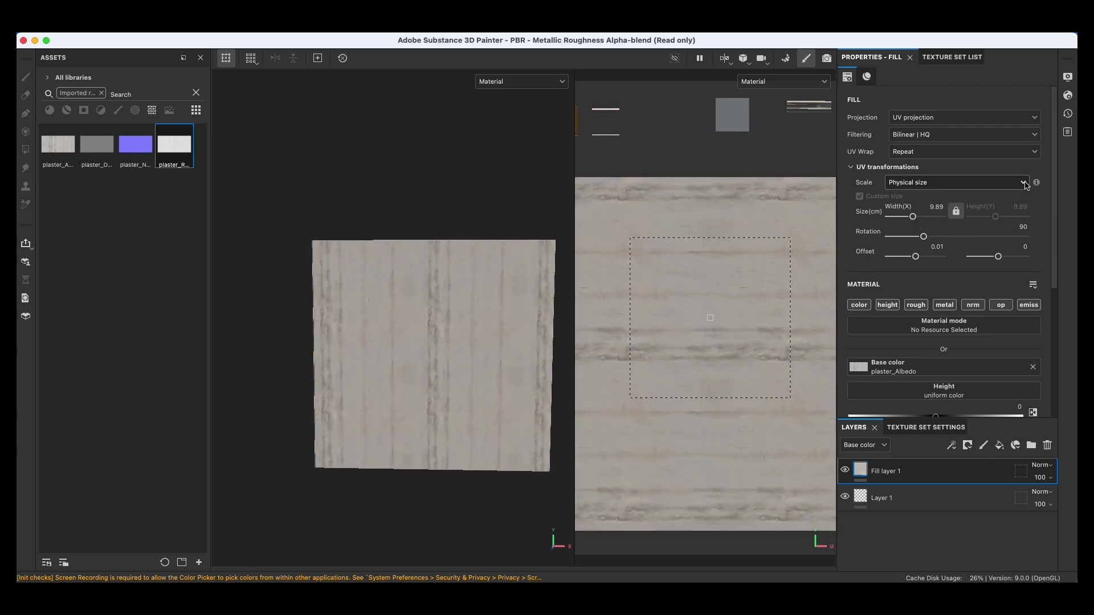
pyautogui.click(1004, 151)
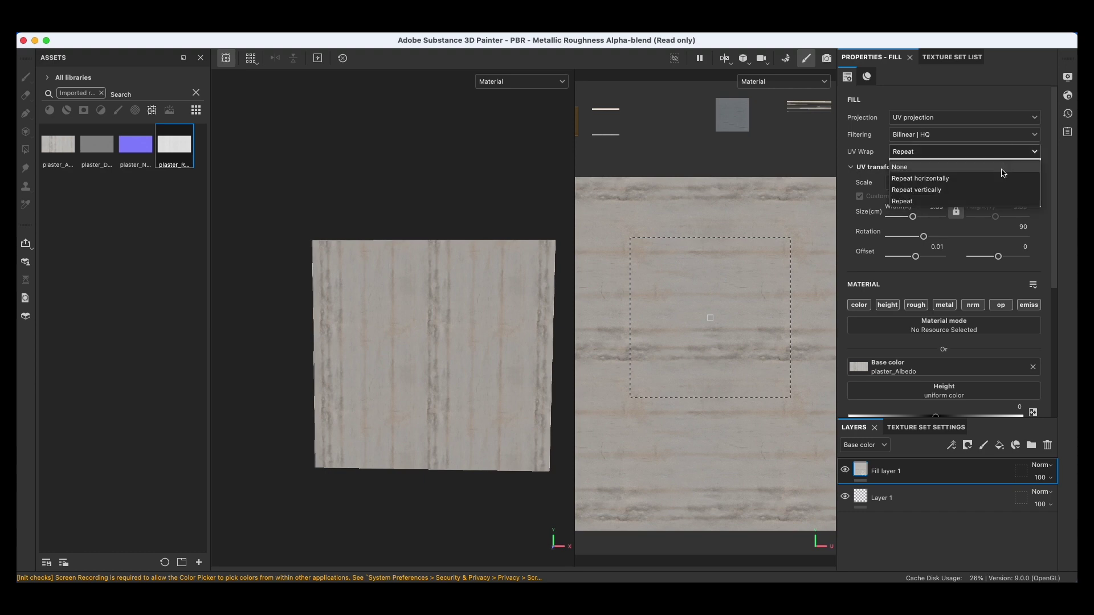
pyautogui.click(1004, 178)
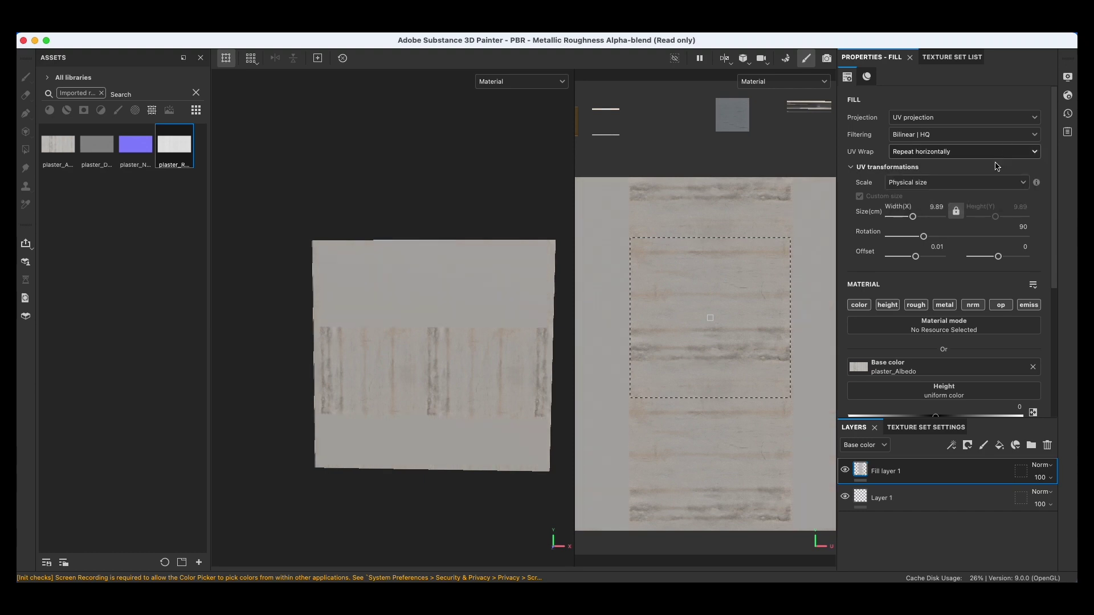
# Try UV wrap None on the plaster fill, and set its UV wrap to Repeat
pyautogui.click(951, 151)
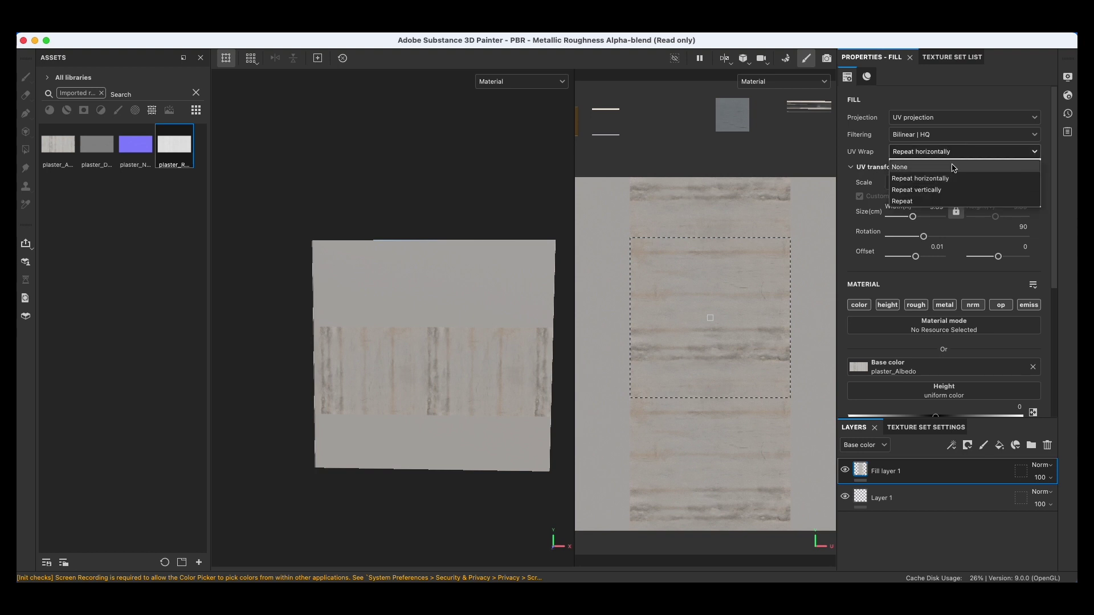
pyautogui.click(931, 166)
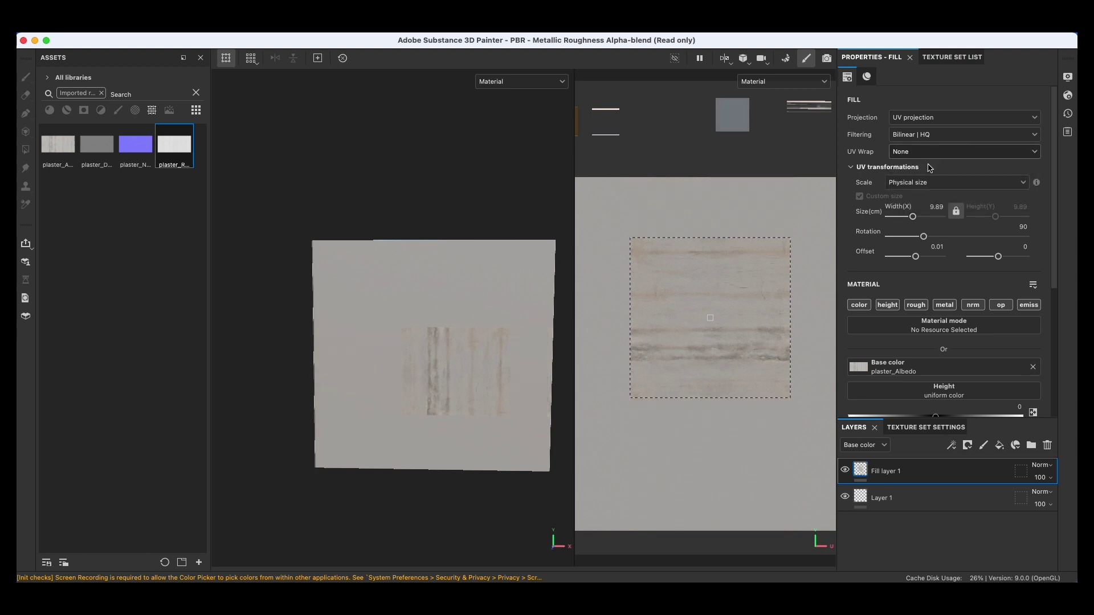
pyautogui.click(935, 155)
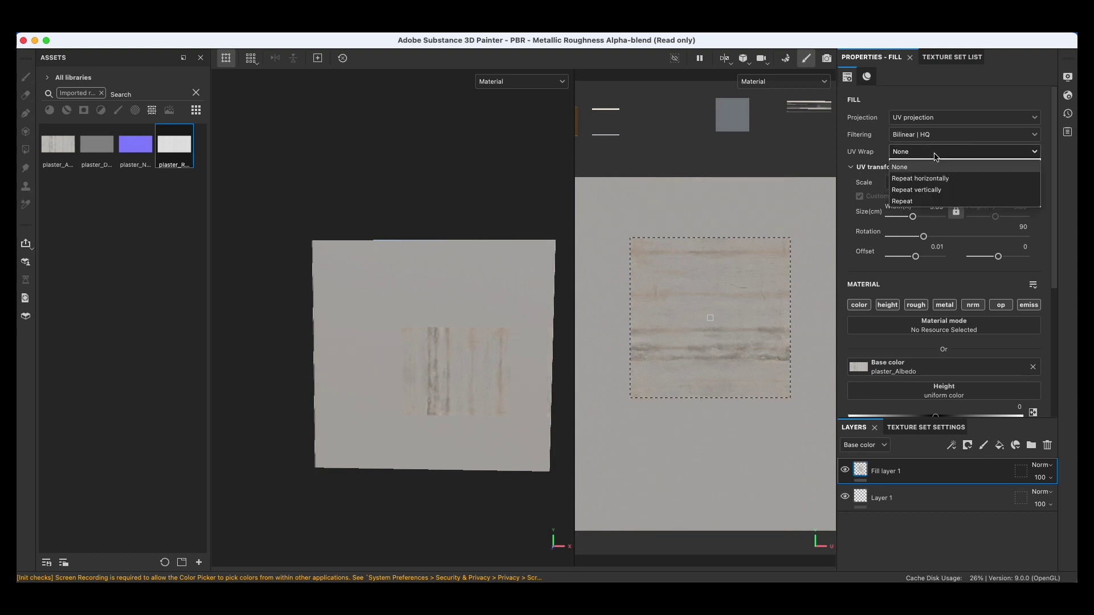
pyautogui.click(934, 202)
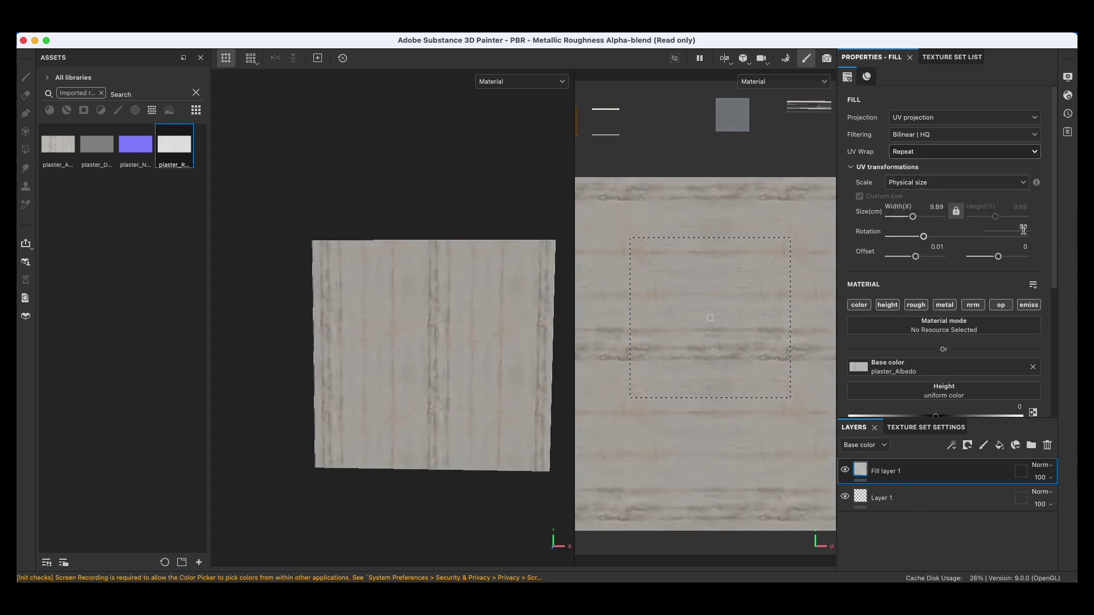
# Set the plaster fill's offset to about -0.08 and 0.24
pyautogui.scroll(-3, 1024, 258)
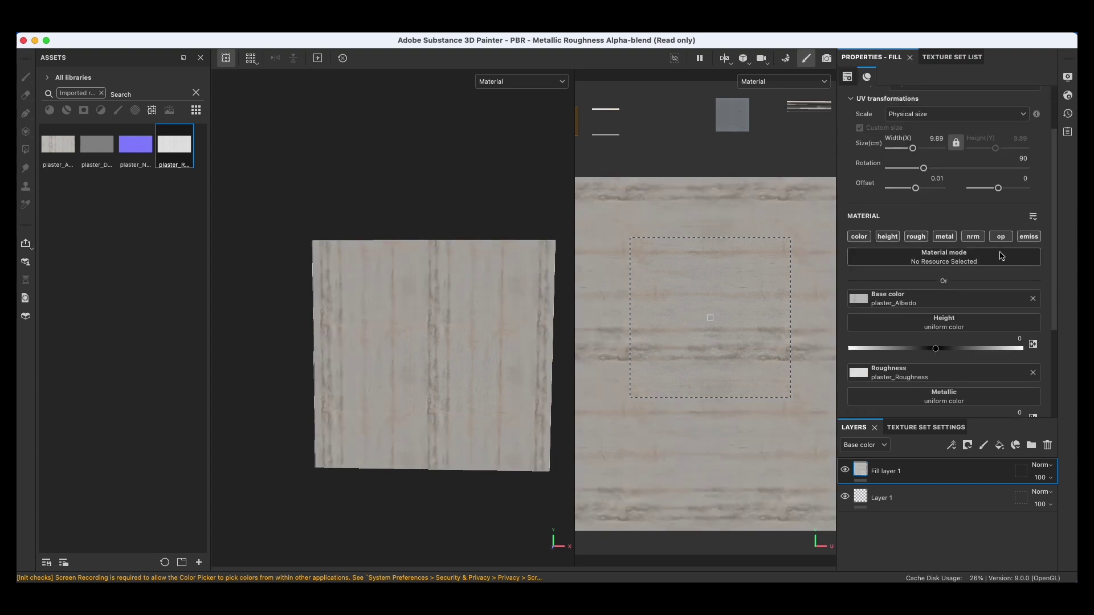
pyautogui.scroll(2, 1032, 288)
pyautogui.scroll(-2, 1034, 294)
pyautogui.scroll(3, 1034, 294)
pyautogui.moveTo(916, 257); pyautogui.dragTo(913, 257)
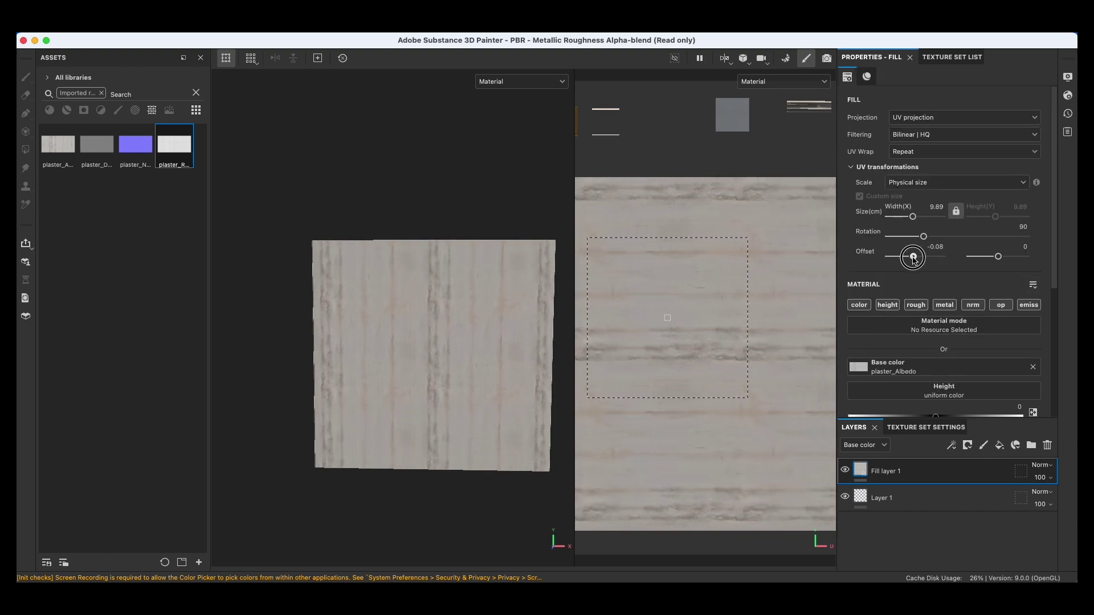
pyautogui.moveTo(998, 256); pyautogui.dragTo(1005, 258)
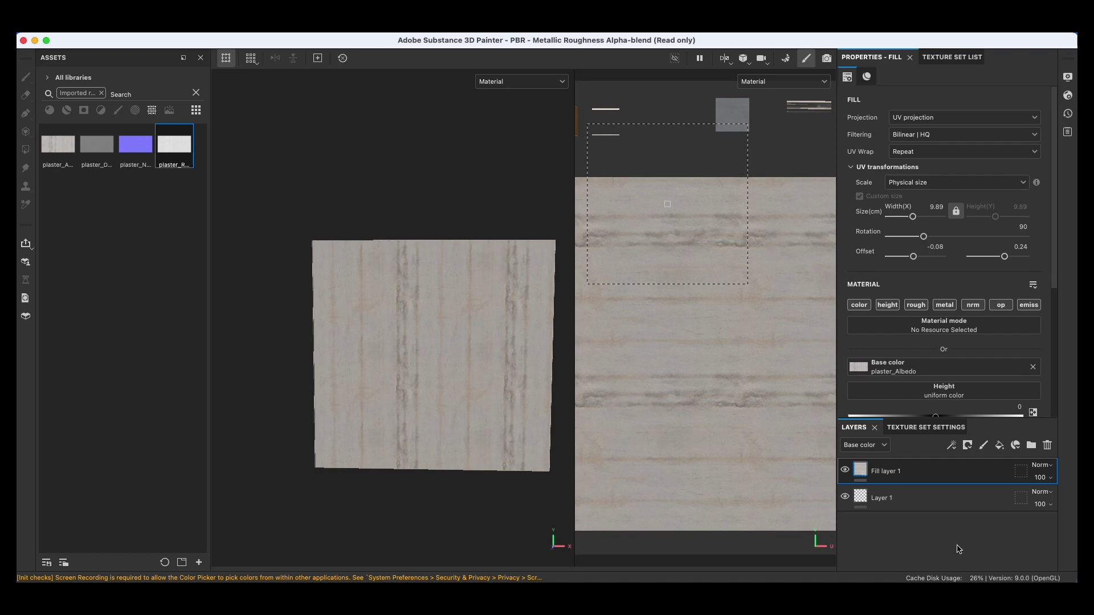
# Add a new fill layer, search the assets for wallpaper and assign Wallpaper_Albedo to the layer's base color
pyautogui.click(1000, 446)
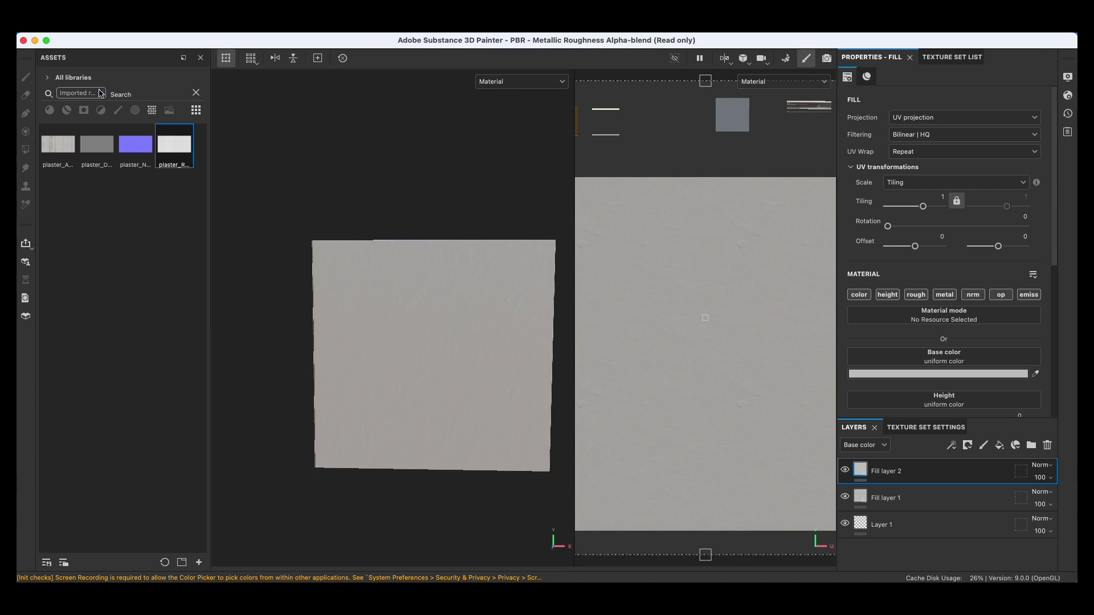
pyautogui.click(100, 93)
pyautogui.write('wa')
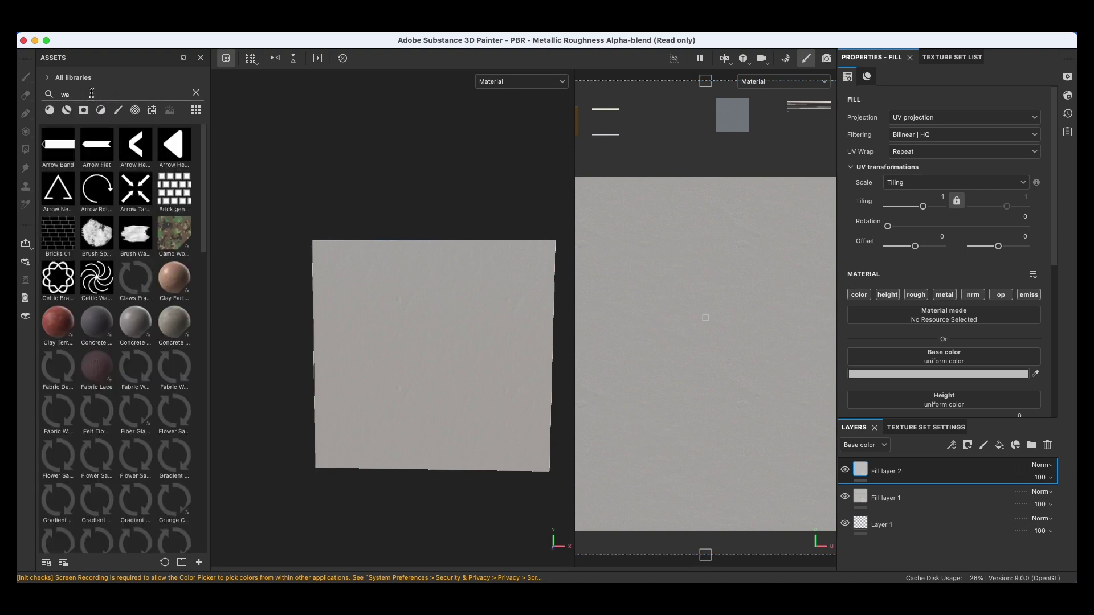
pyautogui.write('llpaper')
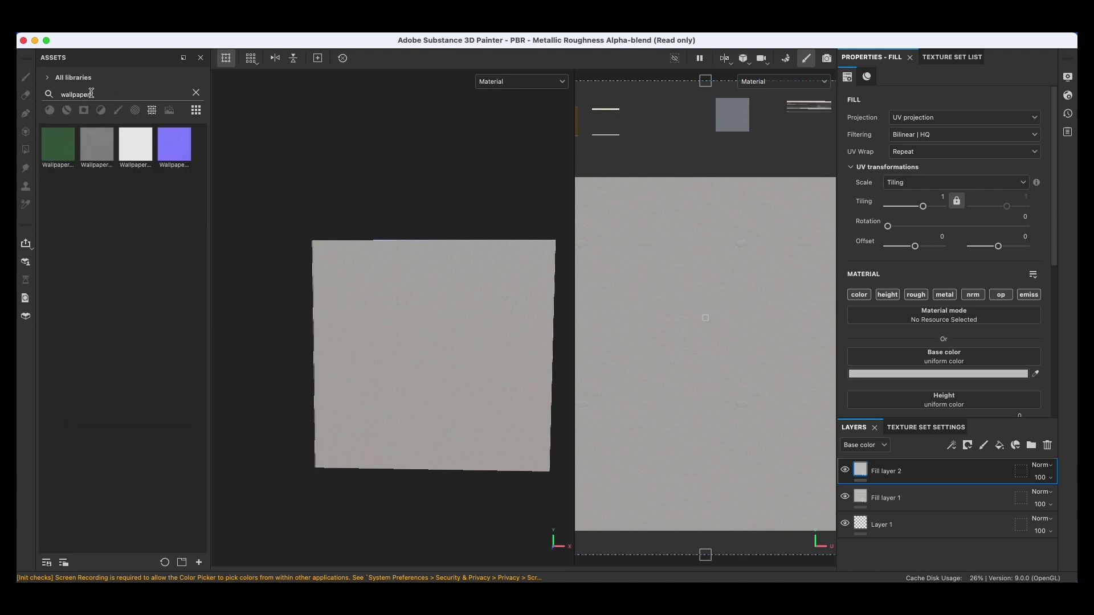
pyautogui.moveTo(49, 137); pyautogui.dragTo(944, 357)
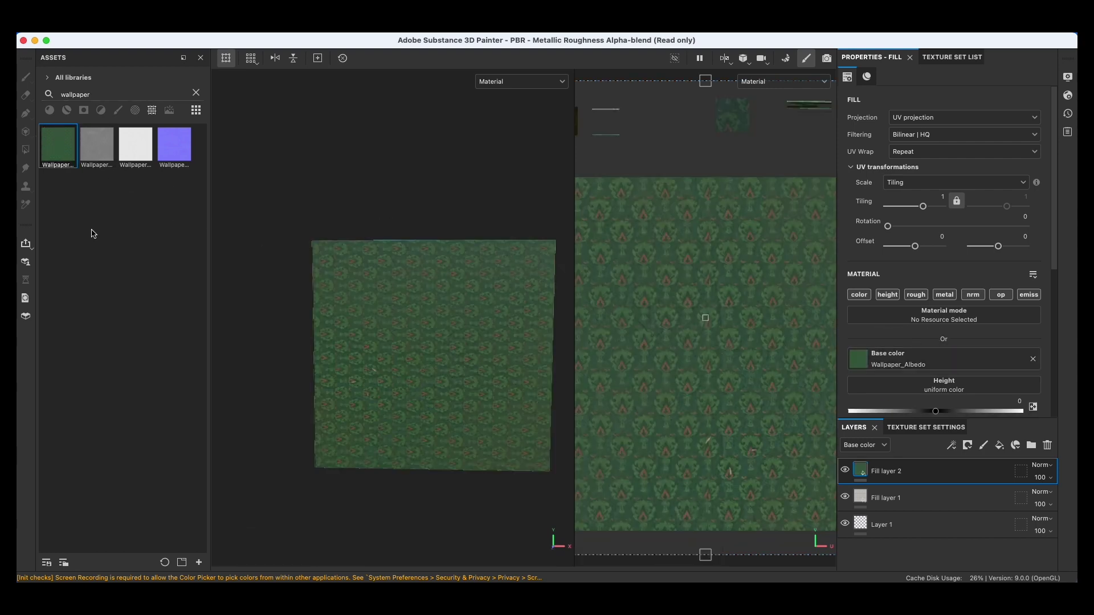
# Set the wallpaper fill's rotation to 90
pyautogui.scroll(-4, 779, 349)
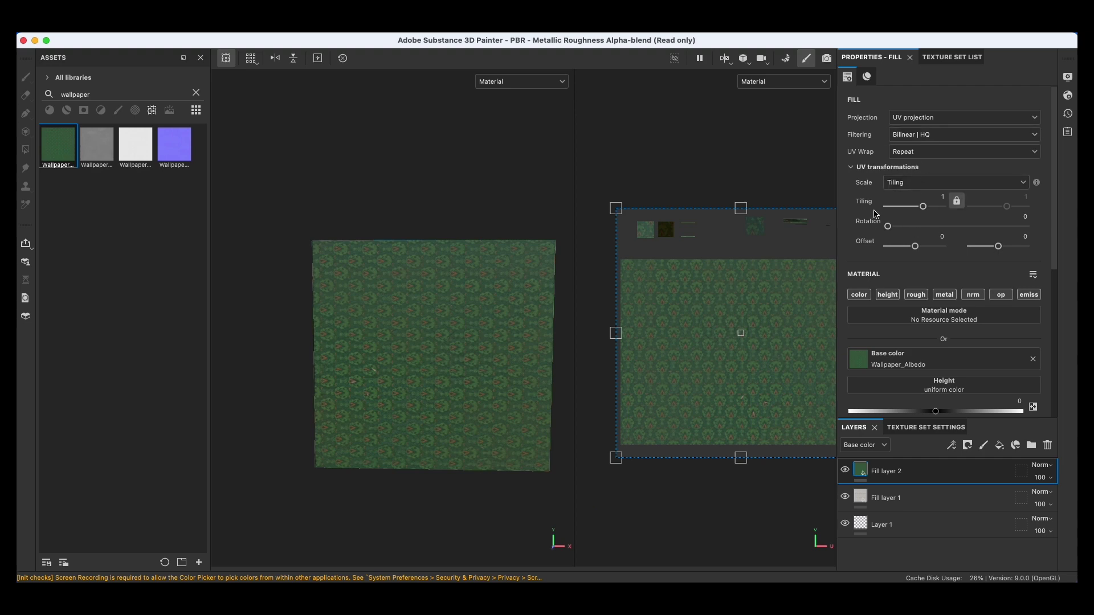
pyautogui.moveTo(888, 226); pyautogui.dragTo(923, 226)
pyautogui.write('9')
pyautogui.press('Return')
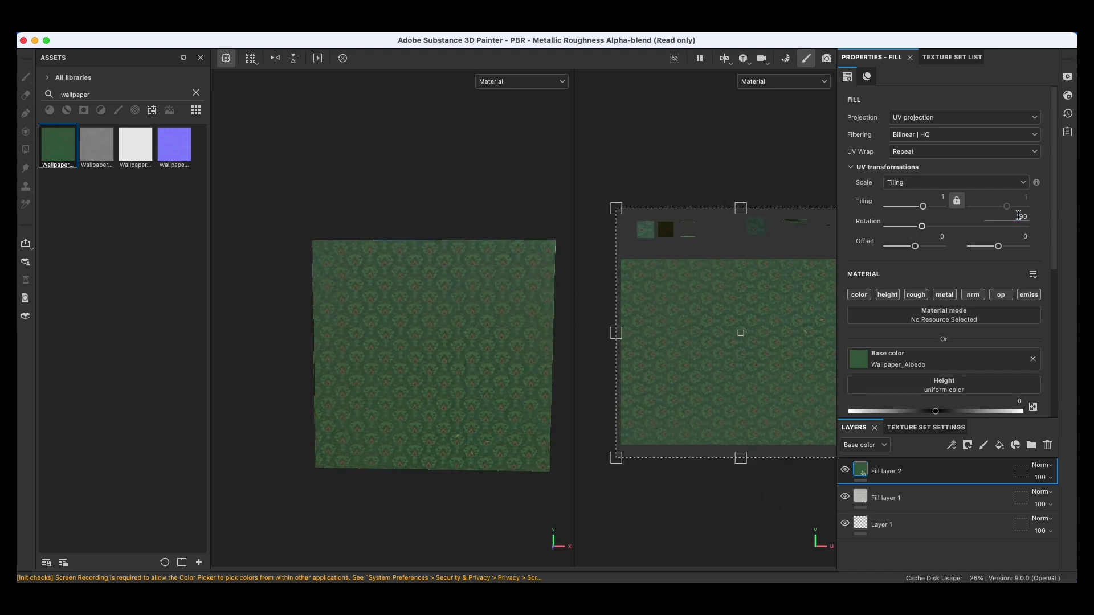
# Resize and reposition the wallpaper projection over the wall's UV island, with tiling about -1.34 and -1.16 and offset about 0.03 and -0.08
pyautogui.moveTo(619, 210); pyautogui.dragTo(659, 268)
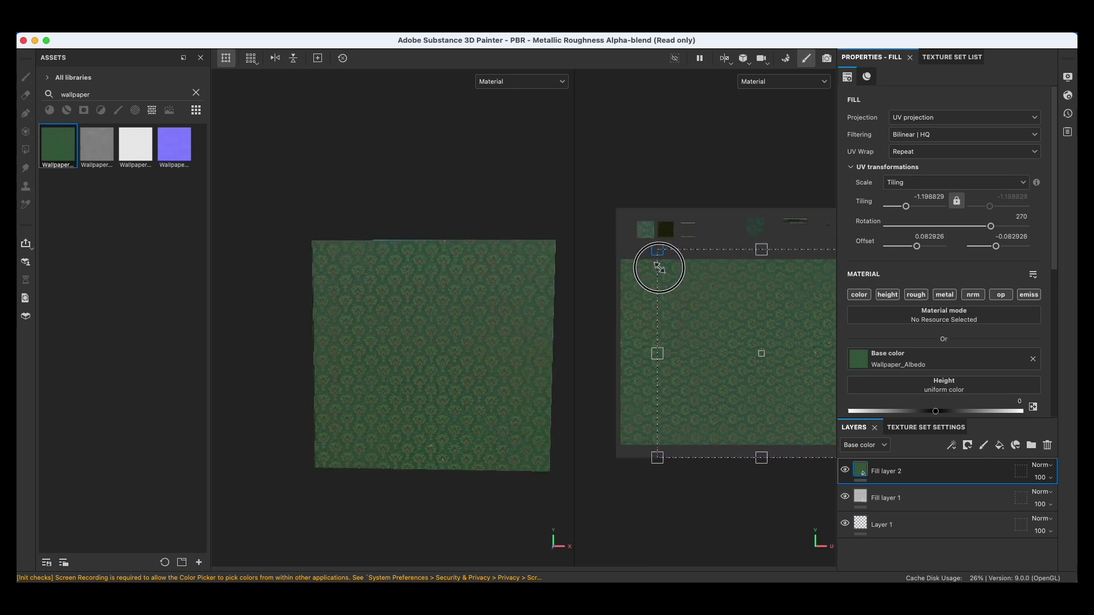
pyautogui.scroll(-2, 707, 361)
pyautogui.moveTo(754, 378); pyautogui.dragTo(728, 362)
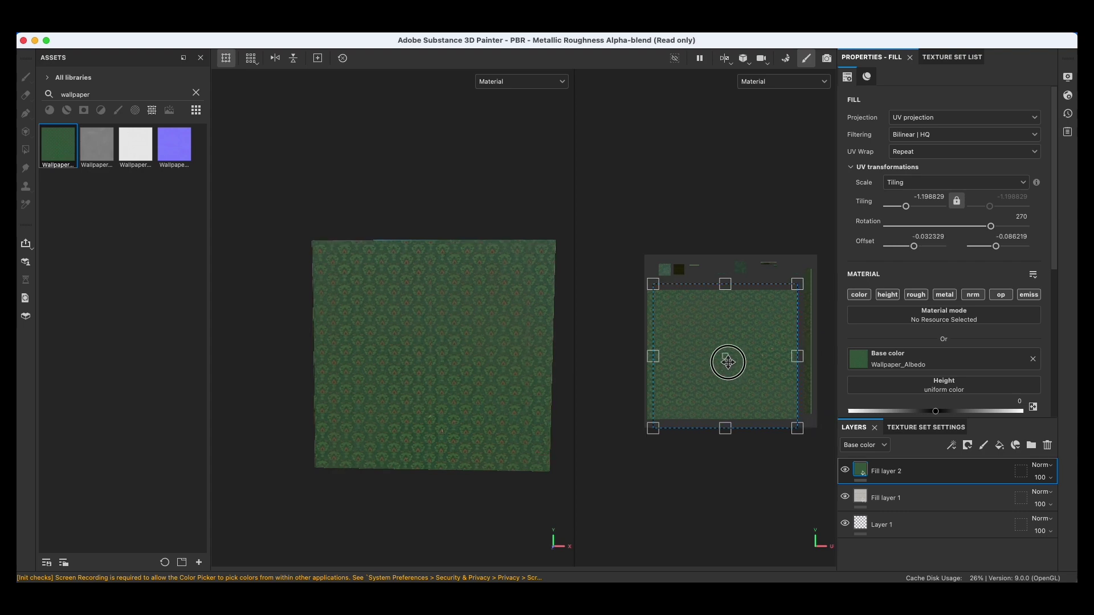
pyautogui.moveTo(725, 428); pyautogui.dragTo(727, 420)
pyautogui.moveTo(724, 284); pyautogui.dragTo(724, 290)
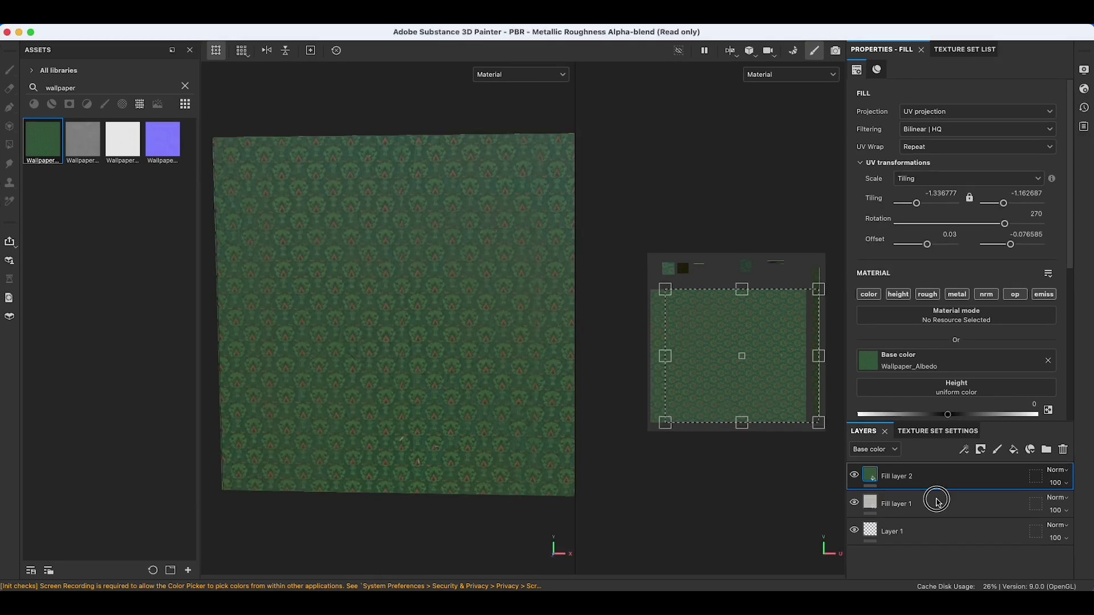
# Move the plaster layer, Fill layer 1, above the wallpaper layer, Fill layer 2, in the layer stack
pyautogui.click(921, 500)
pyautogui.moveTo(932, 505); pyautogui.dragTo(922, 474)
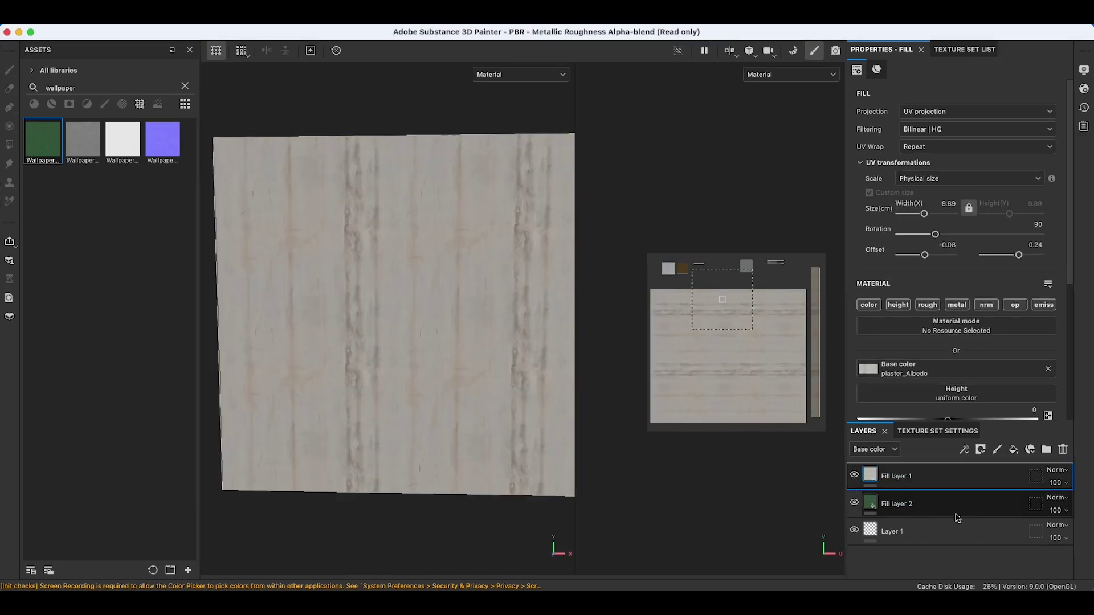
# Start a new resource import and browse to the sourceimages folder for files to add
pyautogui.click(188, 571)
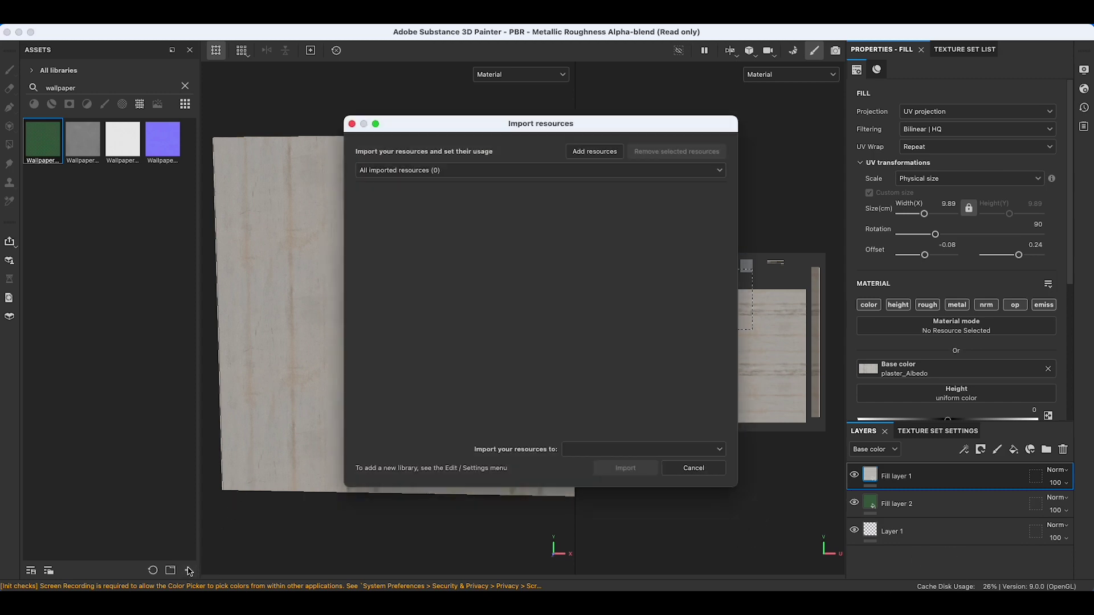
pyautogui.click(595, 152)
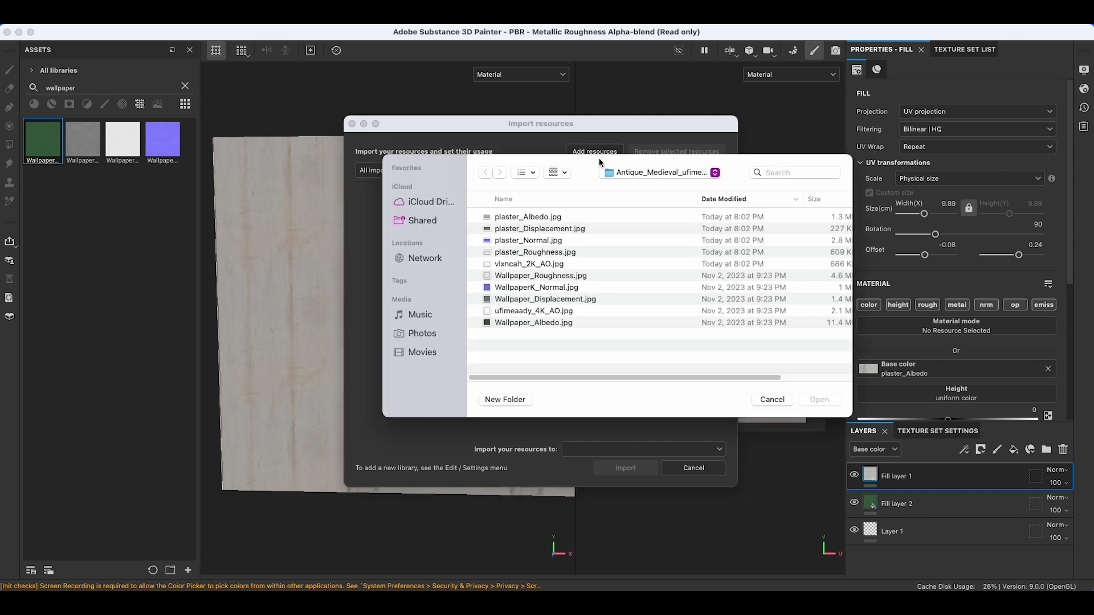
pyautogui.click(614, 173)
pyautogui.click(634, 188)
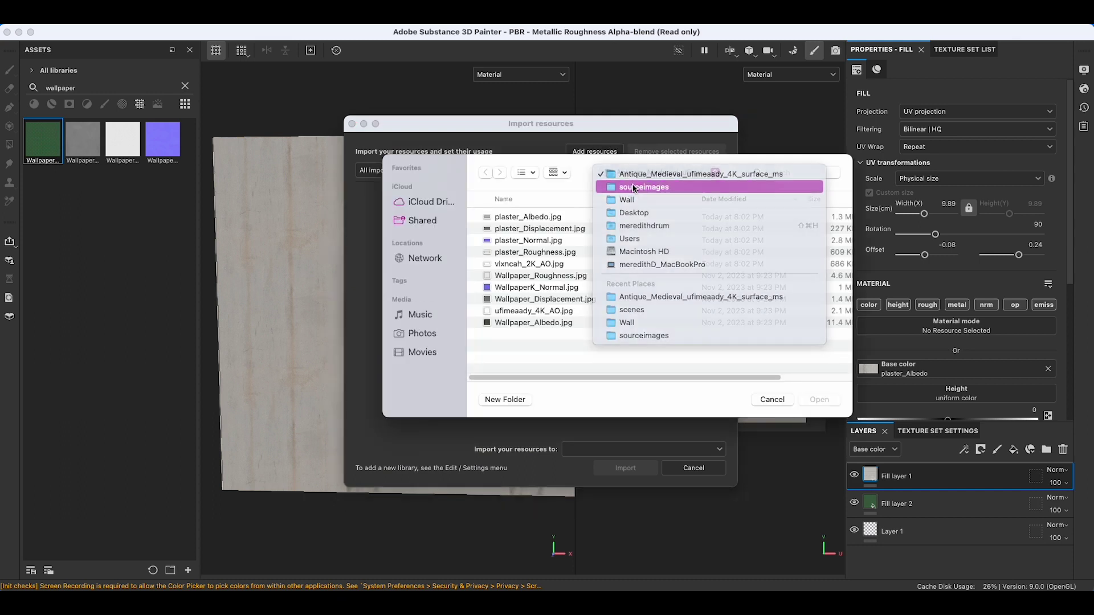
pyautogui.scroll(-3, 634, 322)
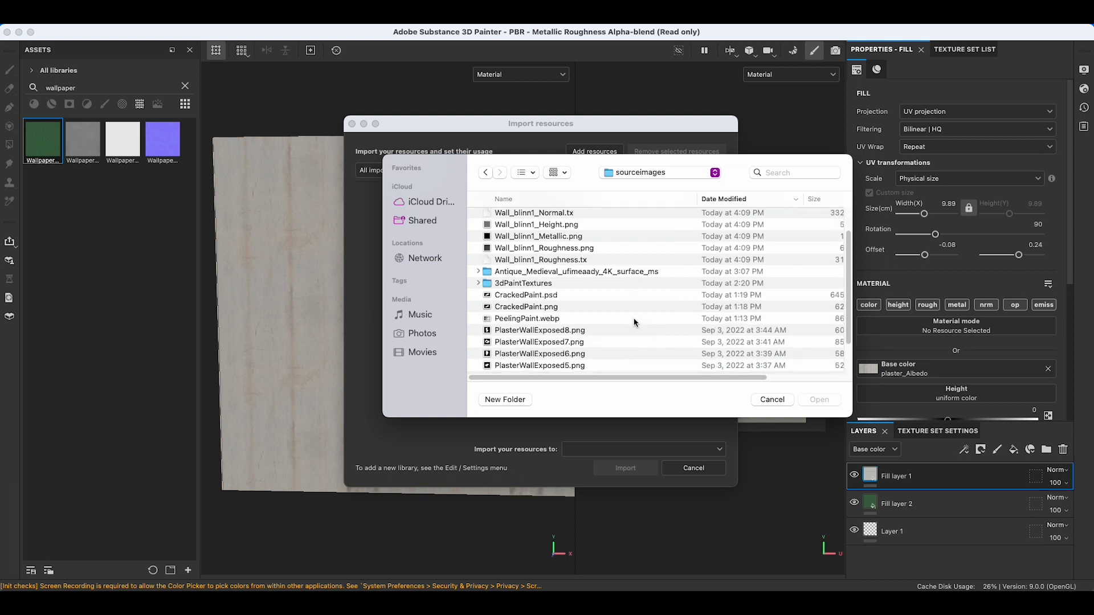
# Preview the PlasterWallExposed images and PeelingPaint.webp in the sourceimages folder
pyautogui.click(551, 331)
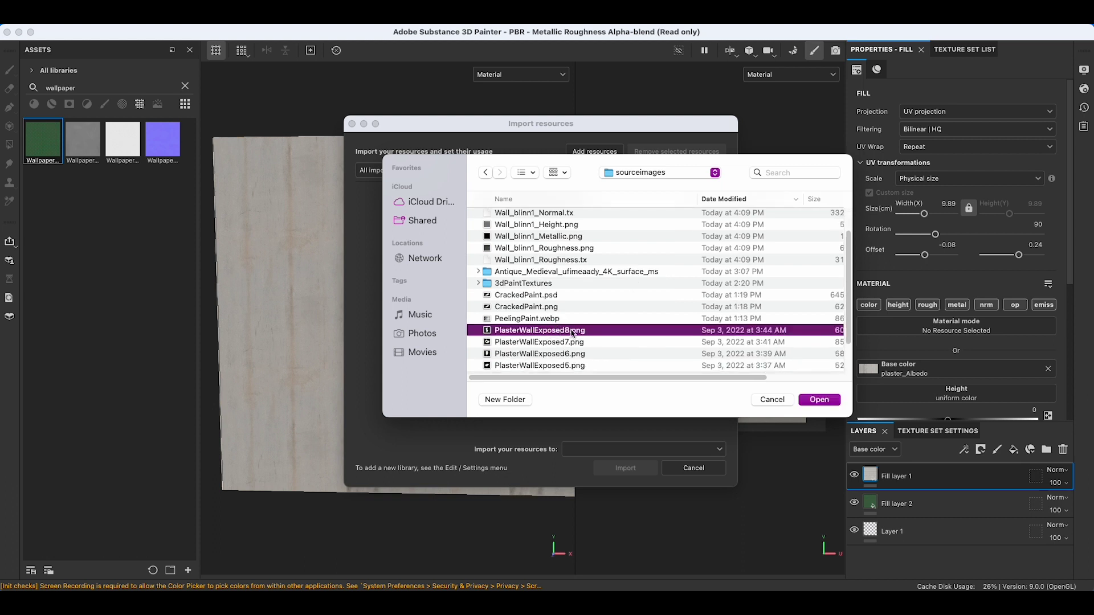
pyautogui.press('space')
pyautogui.press('Down')
pyautogui.press('Down')
pyautogui.press('Down')
pyautogui.press('Up')
pyautogui.press('Up')
pyautogui.press('Up')
pyautogui.press('Up')
pyautogui.press('Down')
pyautogui.press('Up')
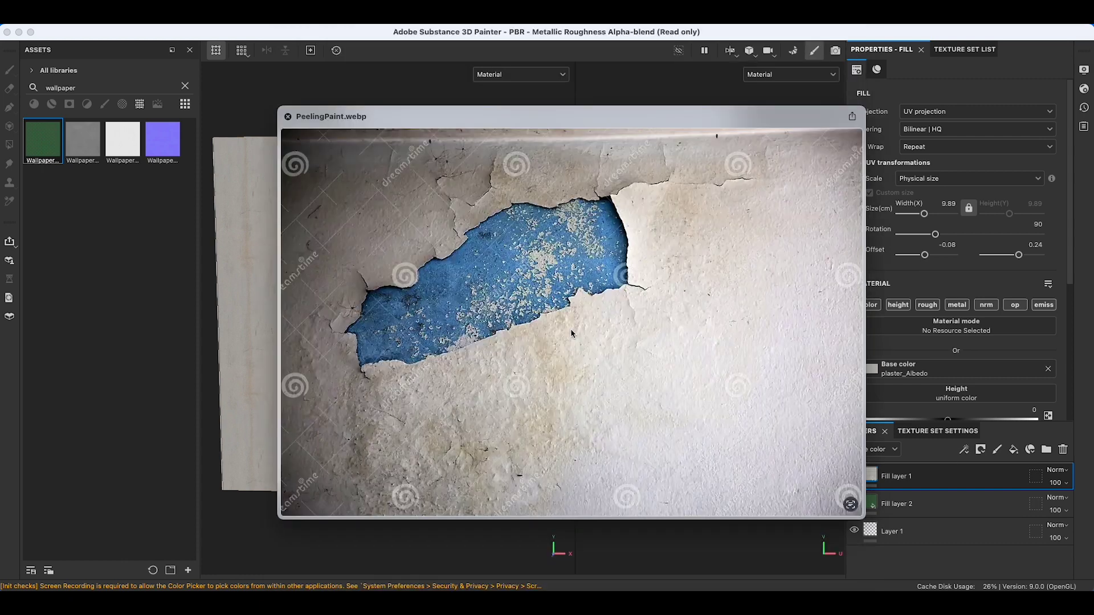
pyautogui.press('Down')
pyautogui.press('Down')
pyautogui.press('space')
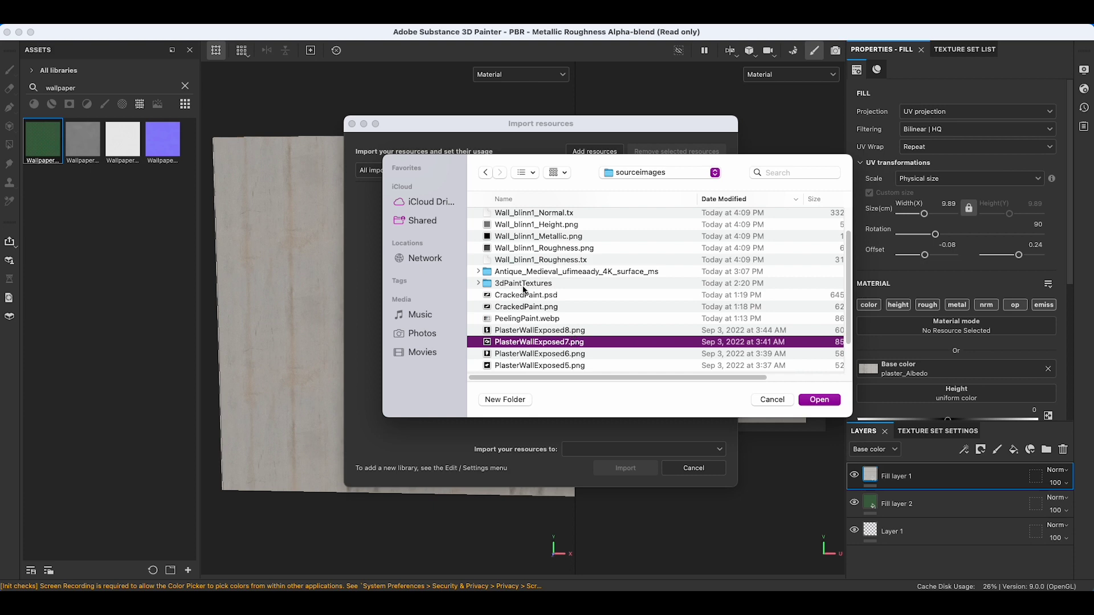
# Preview CrackedPaint.png and add it together with PlasterWallExposed5.png through PlasterWallExposed8.png to the import list
pyautogui.click(541, 307)
pyautogui.press('space')
pyautogui.press('space')
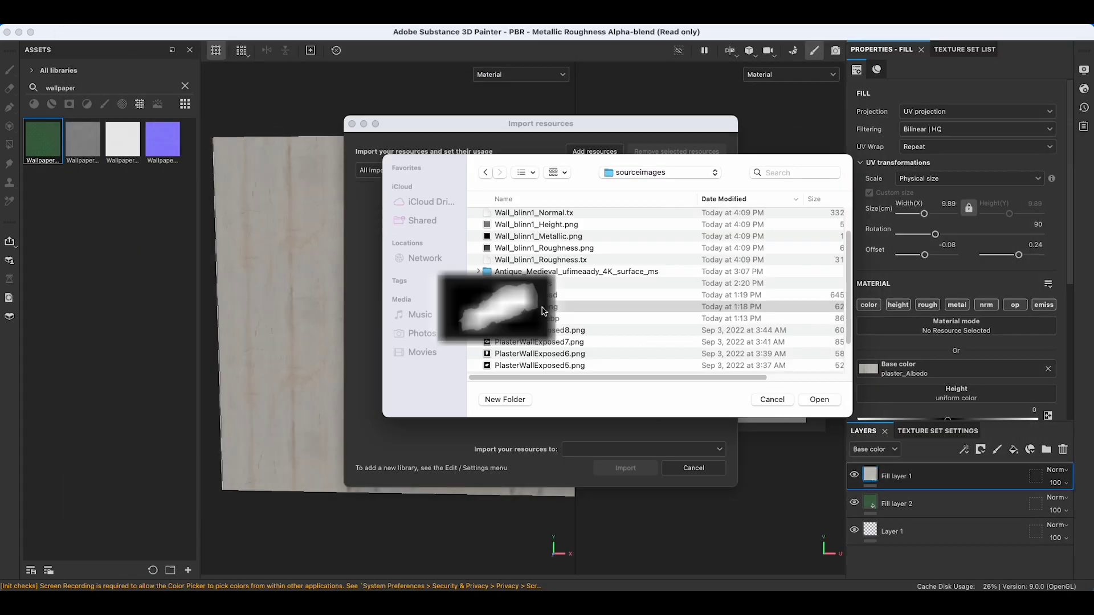
pyautogui.rightClick(546, 330)
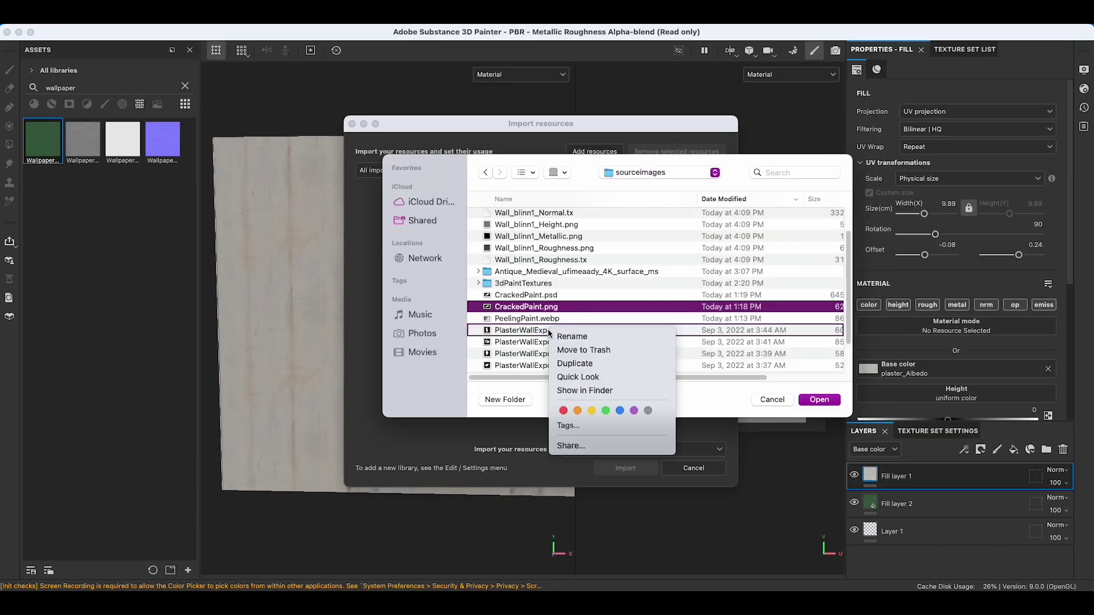
pyautogui.click(608, 317)
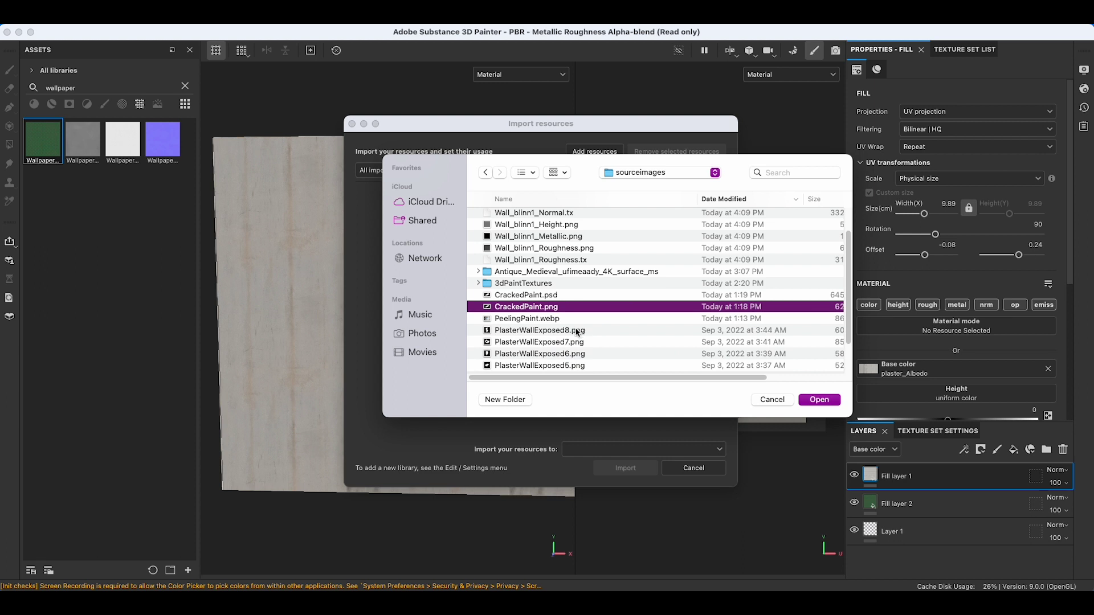
pyautogui.keyDown('super'); pyautogui.click(577, 332); pyautogui.keyUp('super')
pyautogui.keyDown('super'); pyautogui.click(576, 343); pyautogui.keyUp('super')
pyautogui.keyDown('super'); pyautogui.click(576, 354); pyautogui.keyUp('super')
pyautogui.keyDown('super'); pyautogui.click(576, 366); pyautogui.keyUp('super')
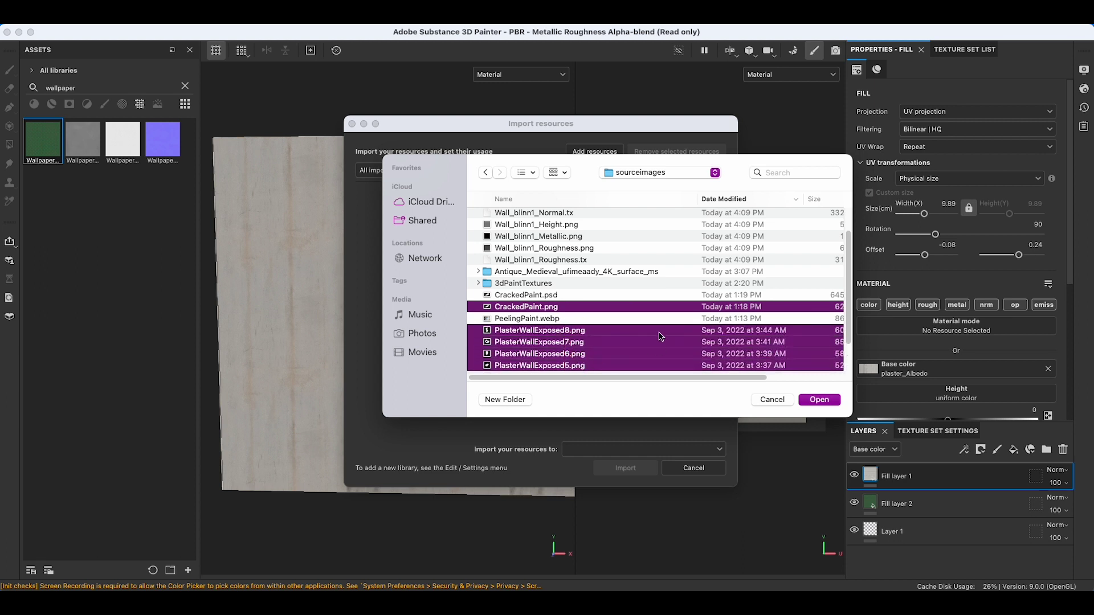
pyautogui.click(819, 400)
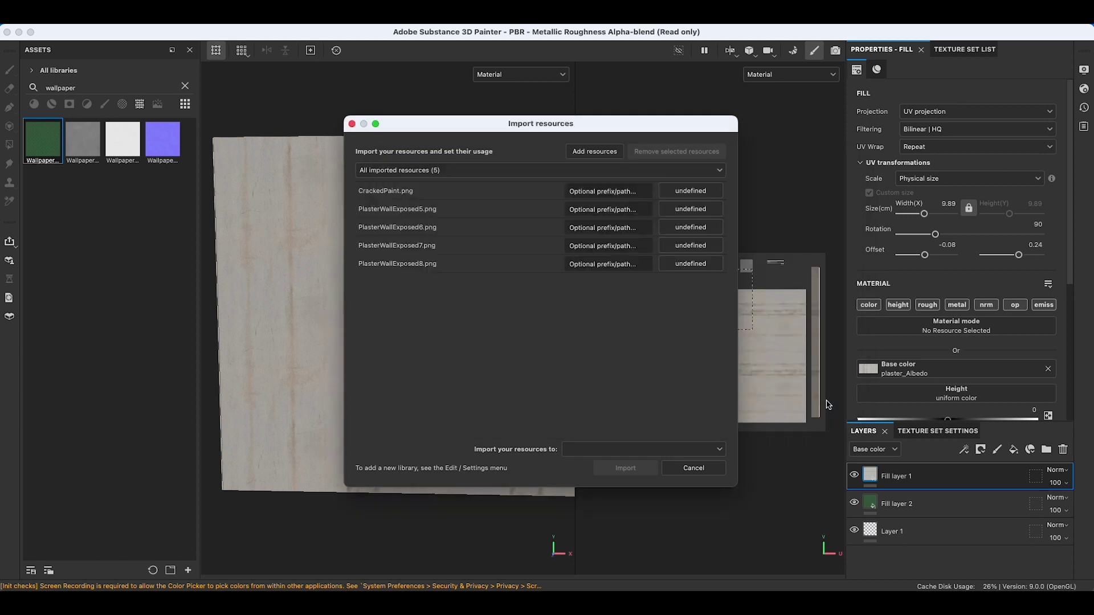
# Set the usage of all listed images to alpha and import them to the current session
pyautogui.click(530, 190)
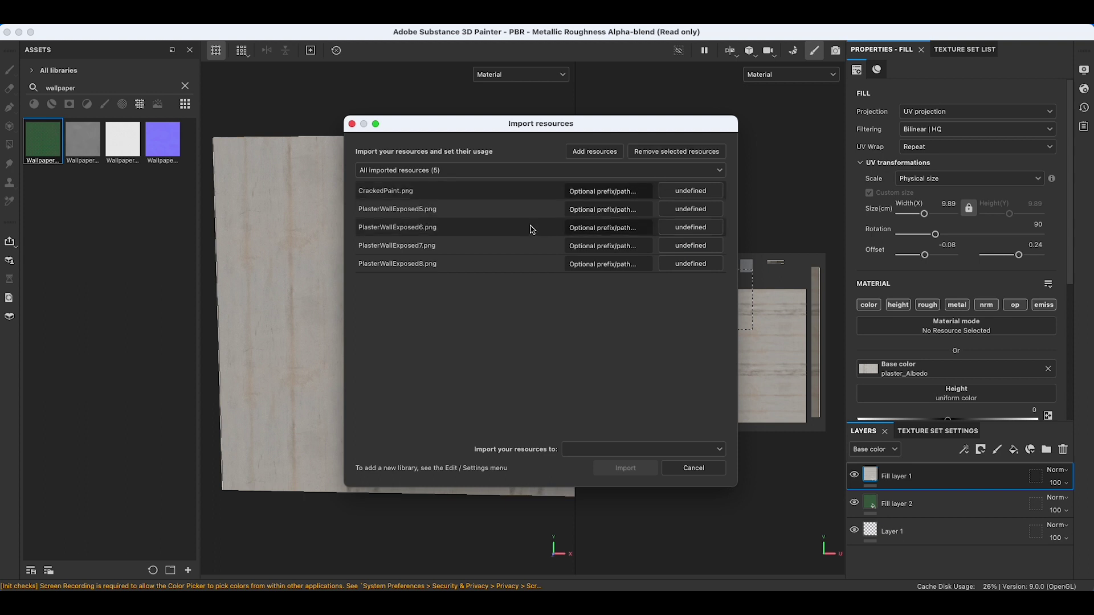
pyautogui.click(706, 191)
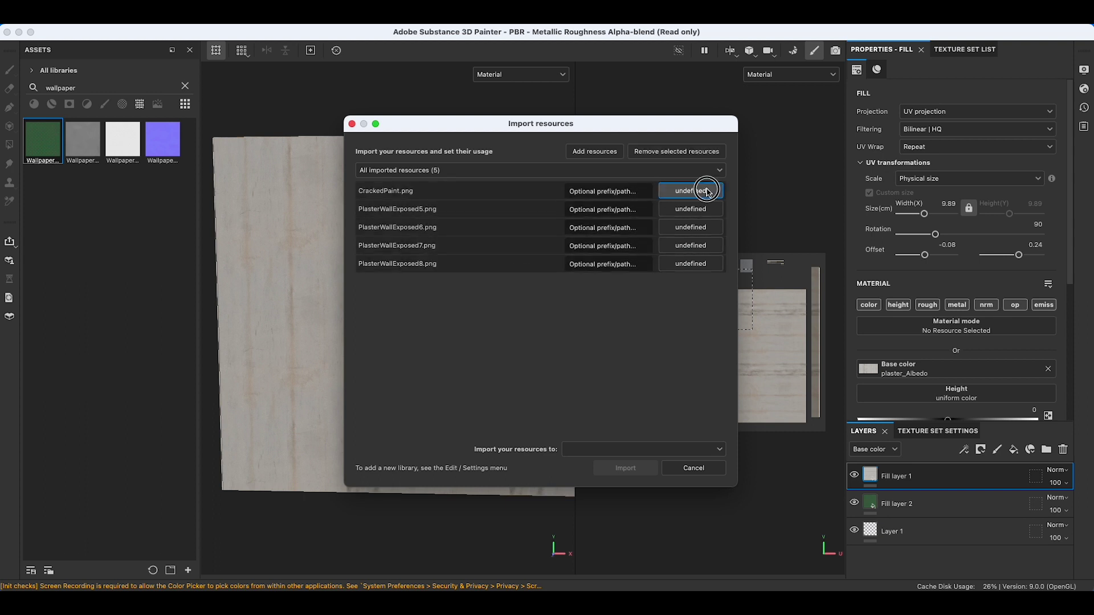
pyautogui.click(732, 196)
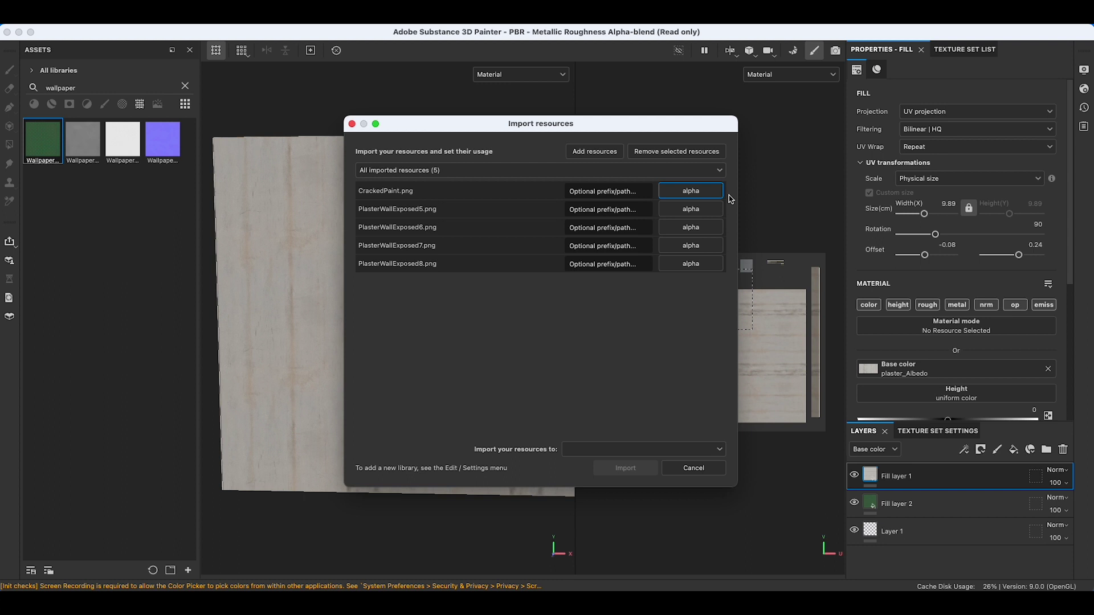
pyautogui.click(645, 452)
pyautogui.click(647, 465)
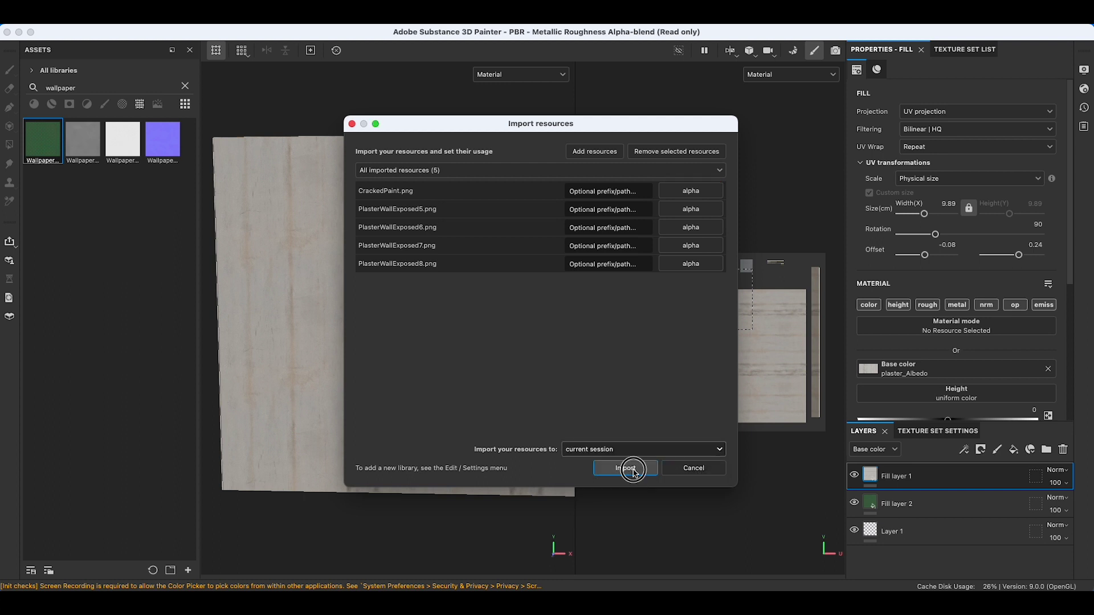
pyautogui.click(627, 470)
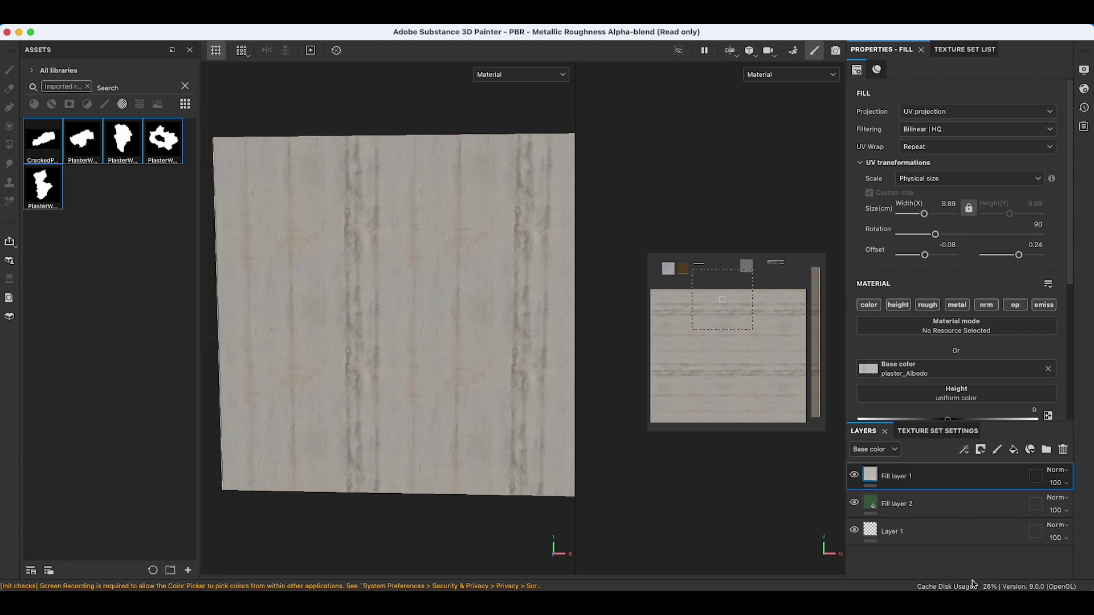
# Add a new fill layer above the plaster layer
pyautogui.click(1014, 450)
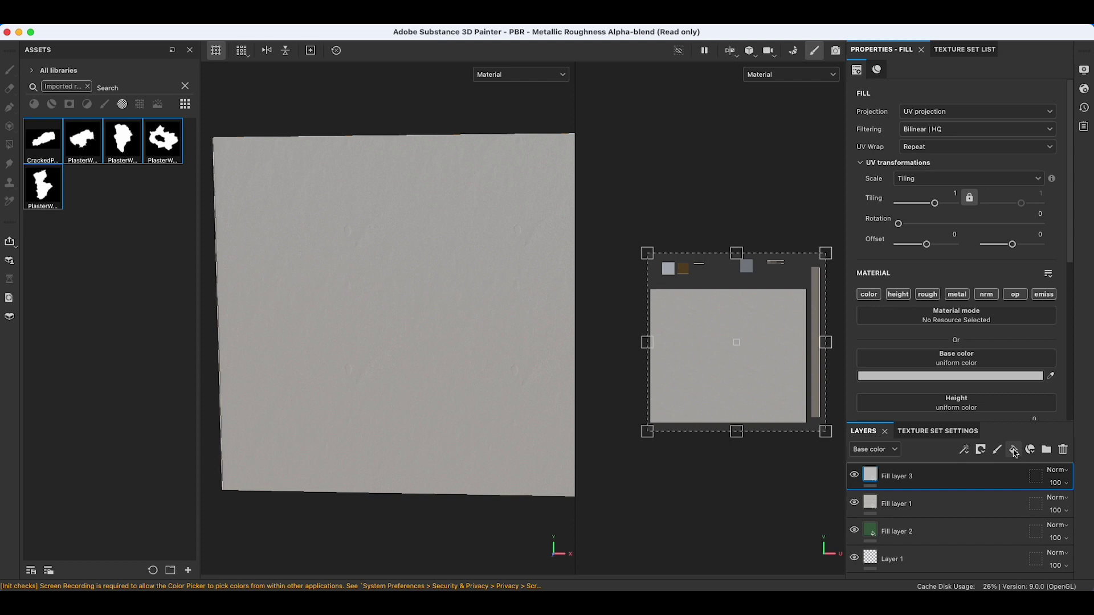
# Restrict Fill layer 3 to the height channel and lower its height to the minimum
pyautogui.click(869, 294)
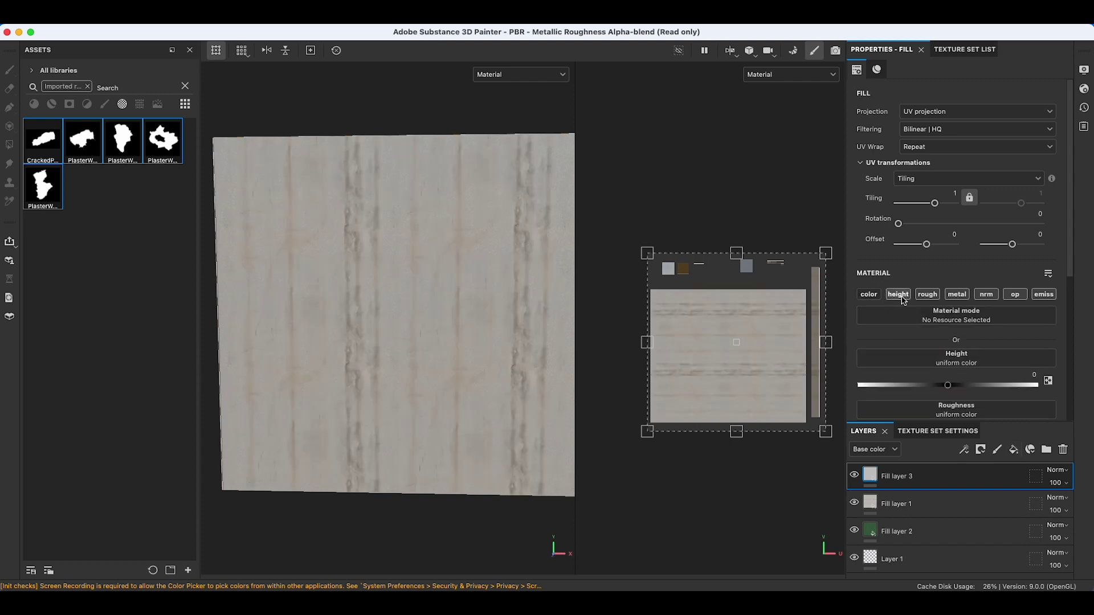
pyautogui.click(928, 294)
pyautogui.click(957, 294)
pyautogui.click(986, 294)
pyautogui.click(1016, 294)
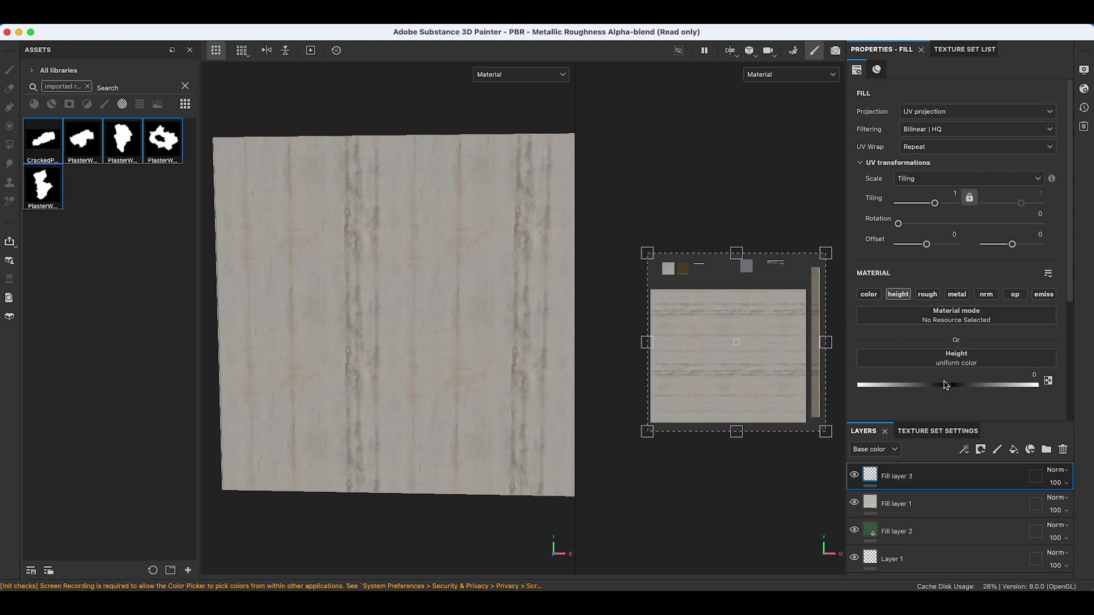
pyautogui.moveTo(949, 388); pyautogui.dragTo(844, 391)
# Add a black mask to Fill layer 3 and load the CrackedPaint alpha into the mask brush
pyautogui.rightClick(908, 480)
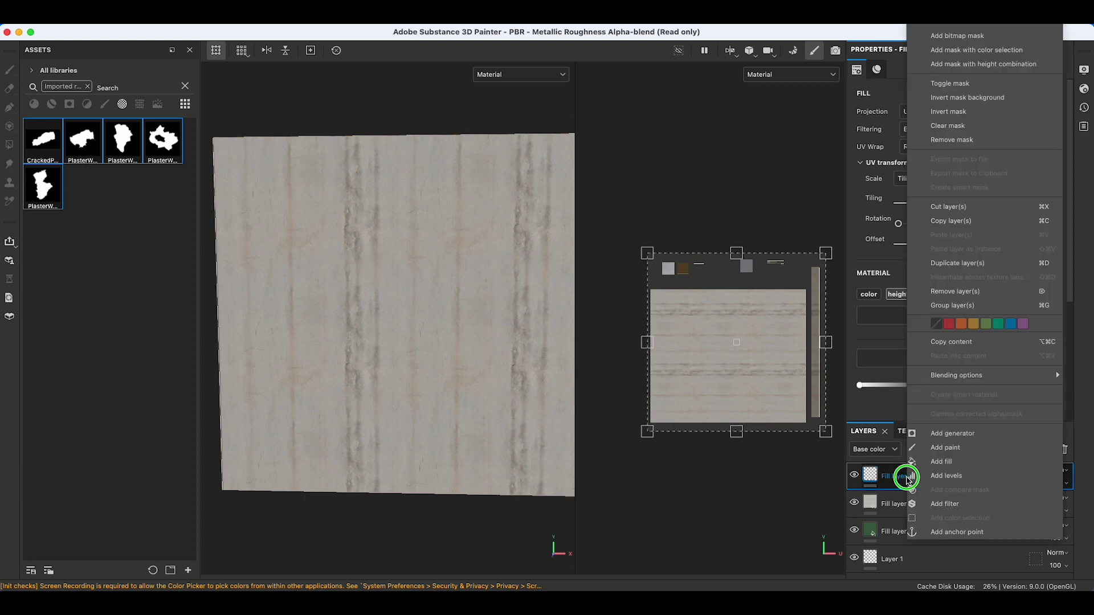
pyautogui.click(956, 27)
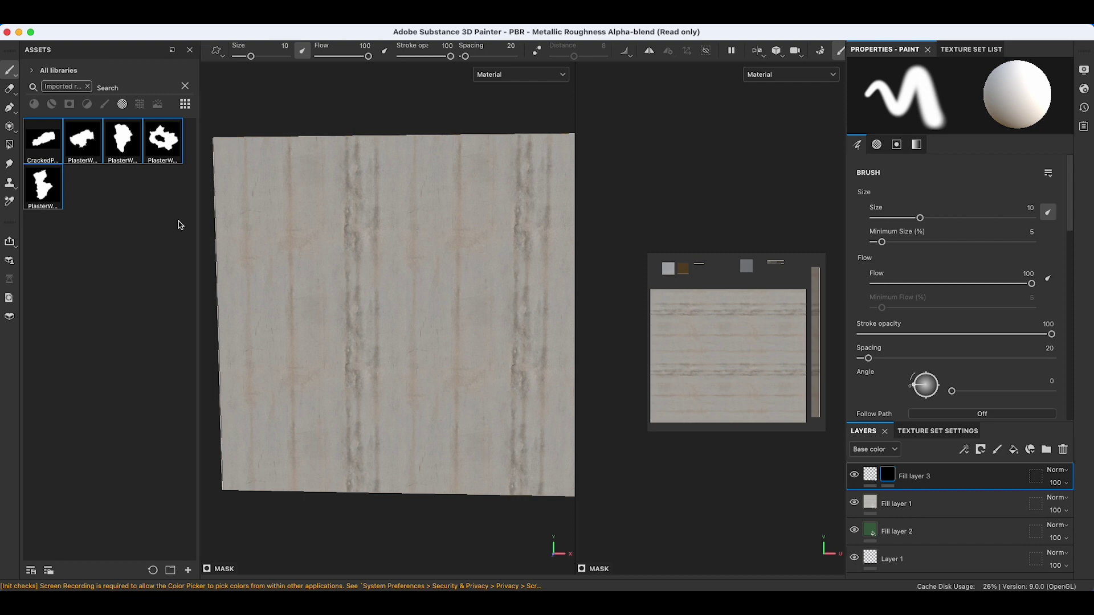
pyautogui.click(51, 146)
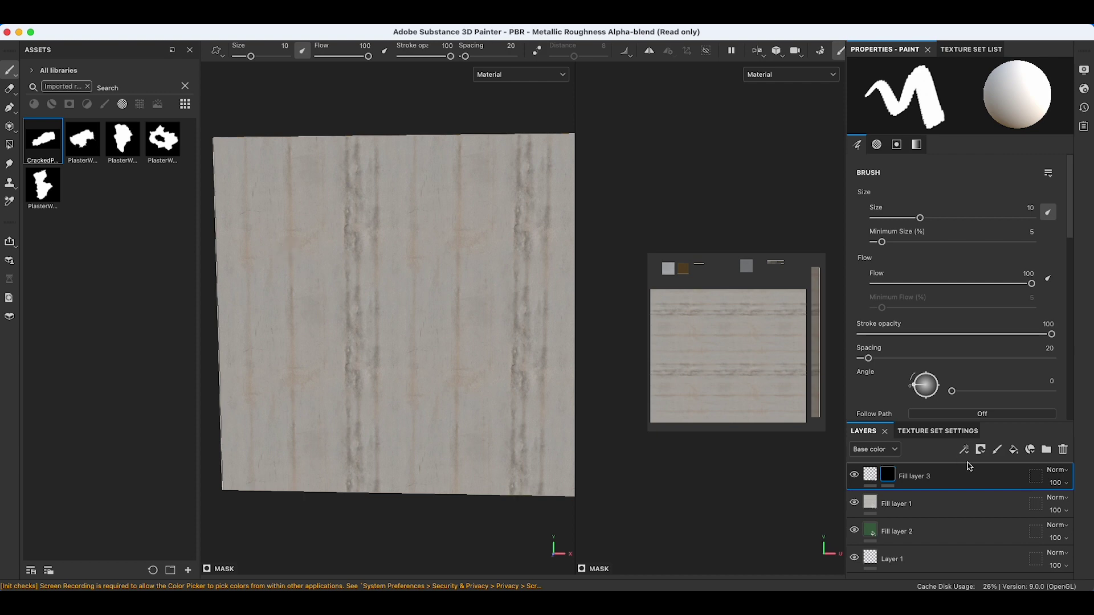
pyautogui.scroll(-3, 914, 325)
pyautogui.scroll(-6, 913, 325)
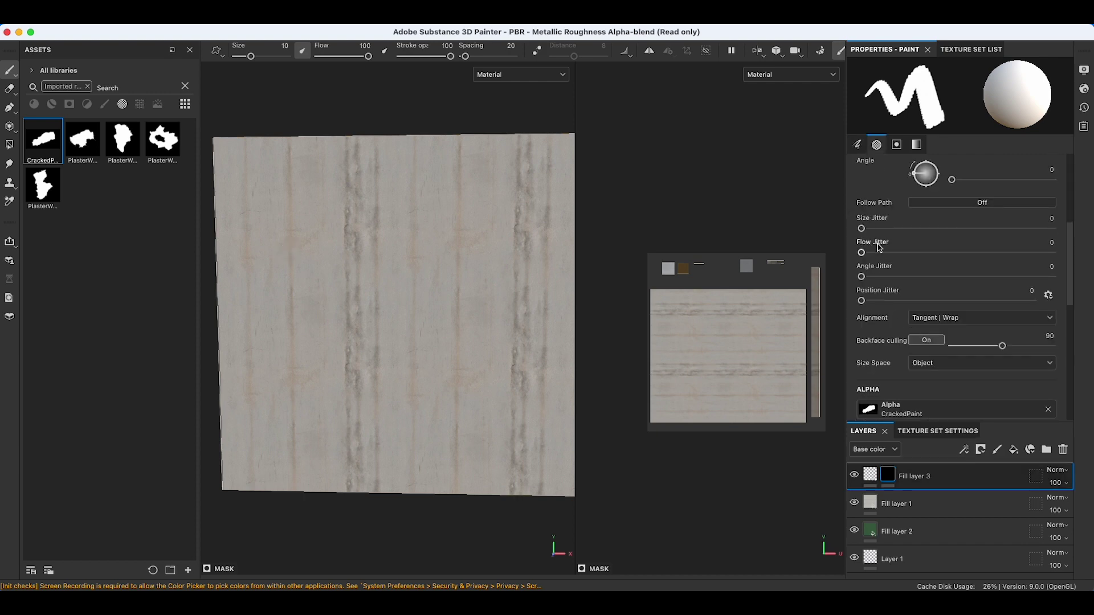
pyautogui.scroll(6, 886, 259)
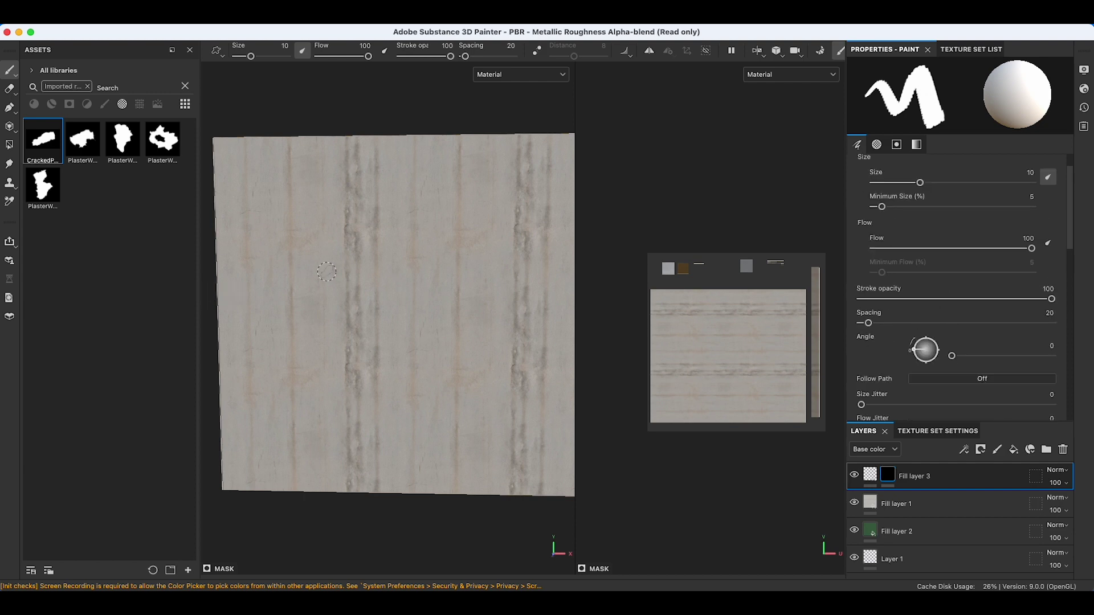
# Set the brush size to 16.31 and angle to 122, and stamp CrackedPaint once on the wall's upper left area
pyautogui.moveTo(922, 184); pyautogui.dragTo(927, 183)
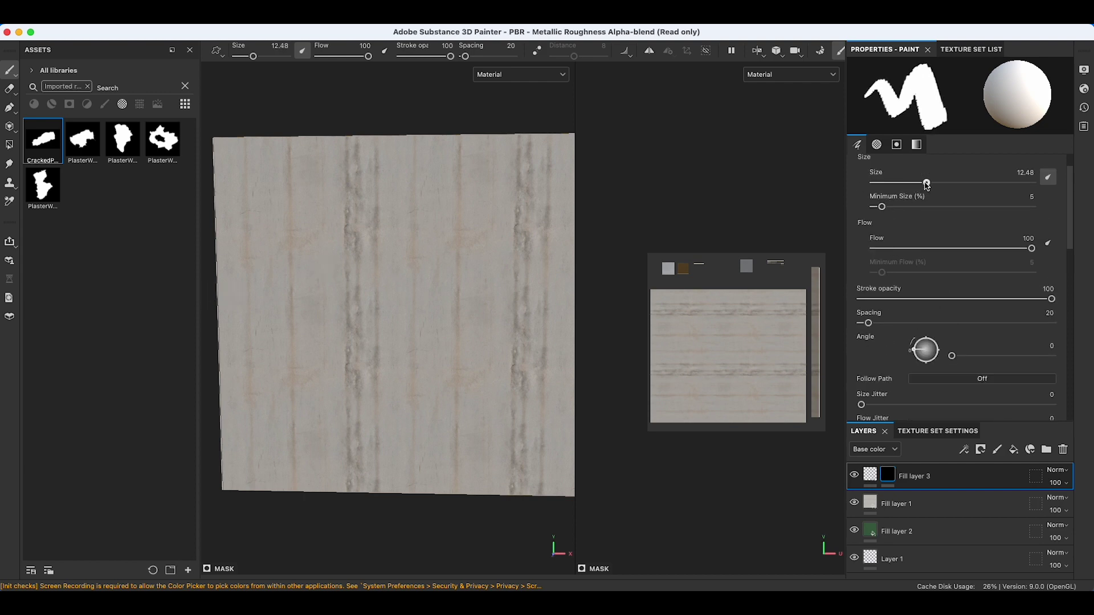
pyautogui.moveTo(927, 183); pyautogui.dragTo(934, 184)
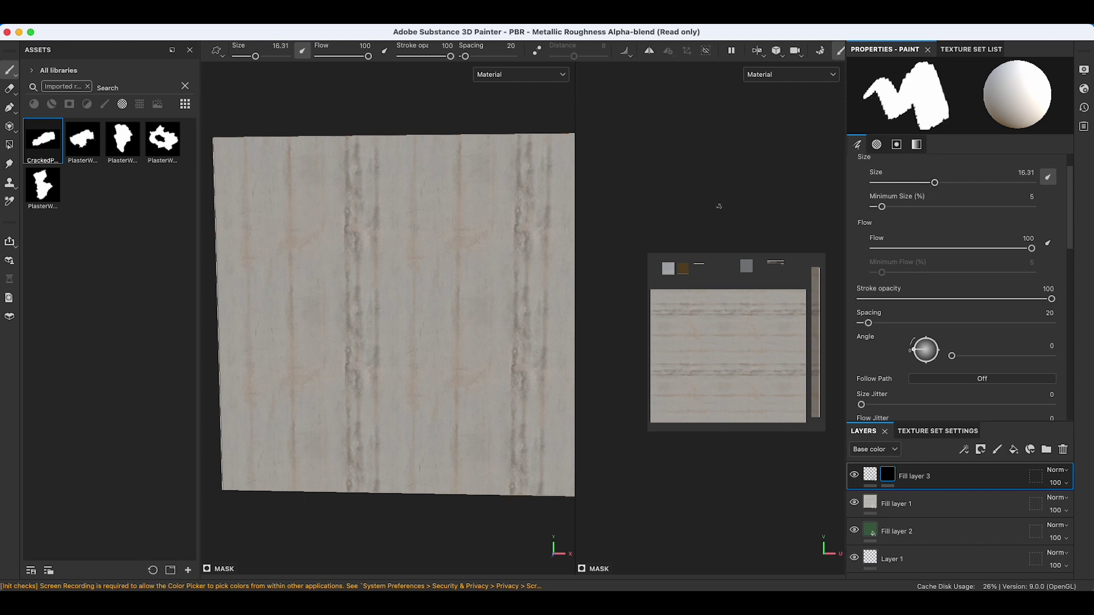
pyautogui.scroll(2, 977, 259)
pyautogui.moveTo(915, 388)
pyautogui.mouseDown()
pyautogui.moveTo(915, 374)
pyautogui.moveTo(935, 370)
pyautogui.mouseUp()
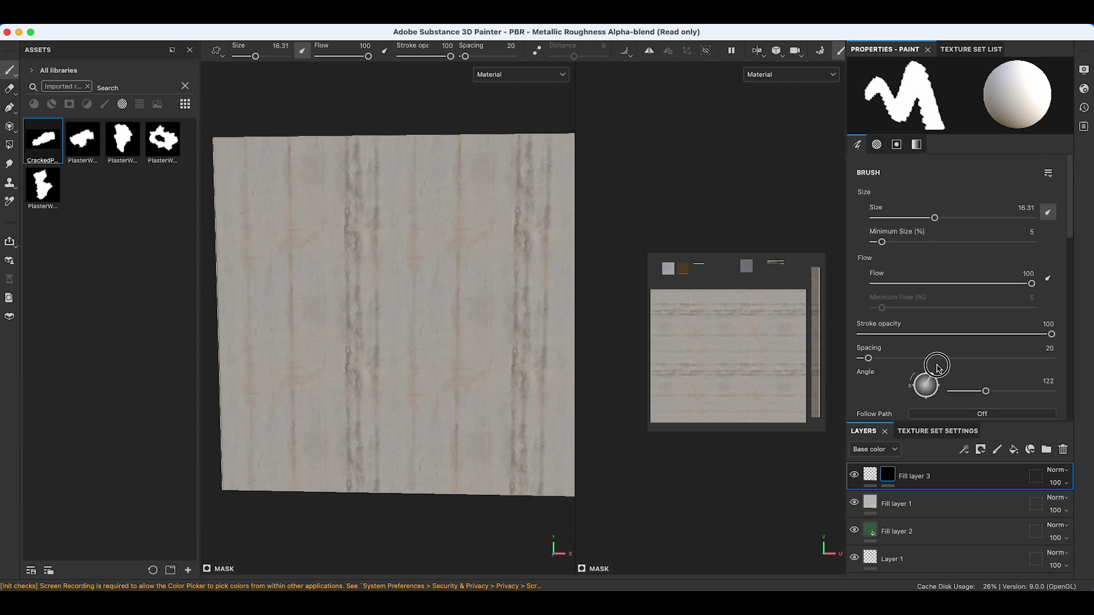
pyautogui.click(295, 227)
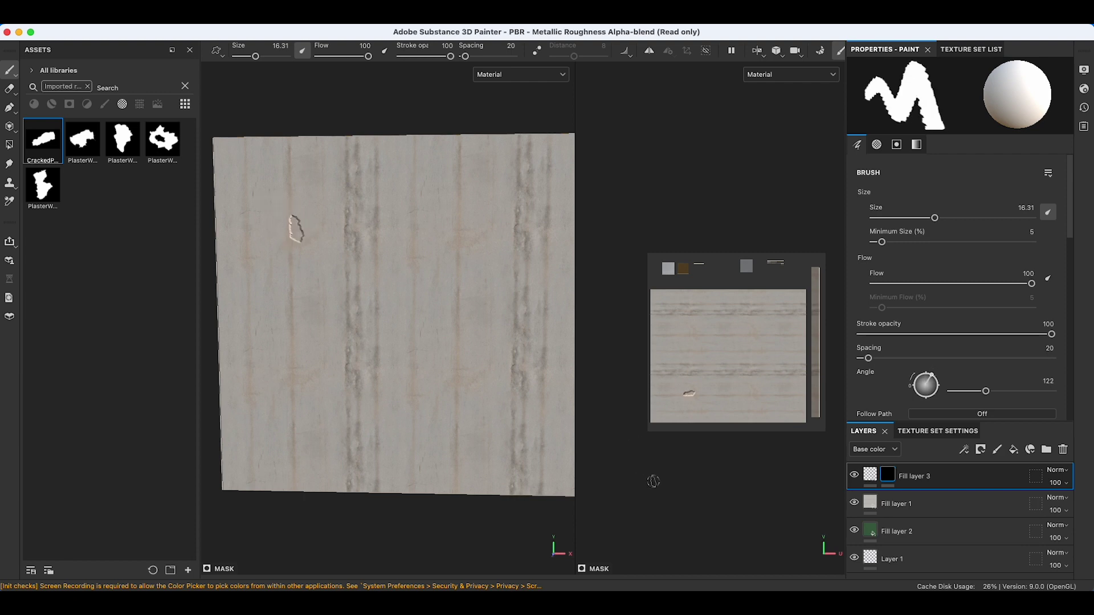
# Stamp the elongated third PlasterWallExposed-series thumbnail alpha once at the wall's right middle, with the brush angle set to 351
pyautogui.click(122, 140)
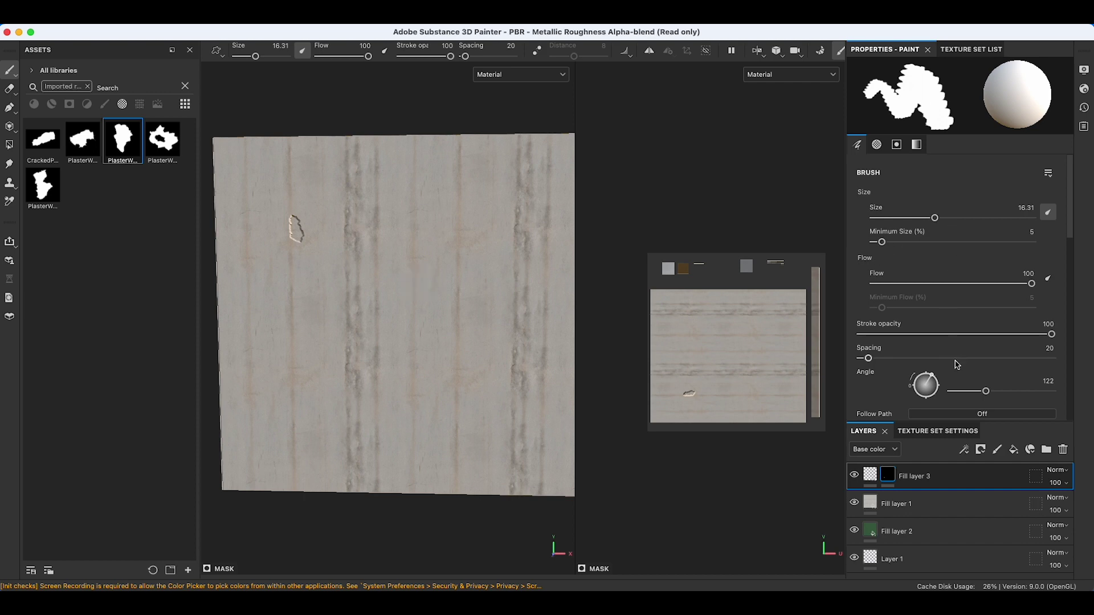
pyautogui.moveTo(985, 392); pyautogui.dragTo(1049, 392)
pyautogui.click(507, 321)
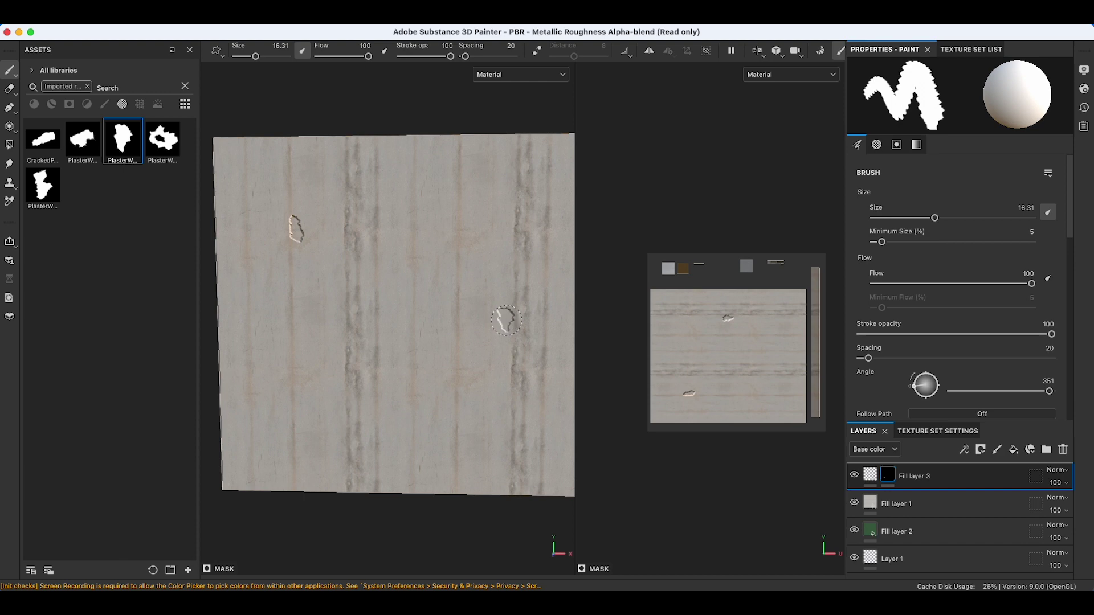
# Stamp the ring-shaped PlasterWallExposed alpha on the wall's lower left area with brush size 31.27 and angle 248
pyautogui.click(162, 139)
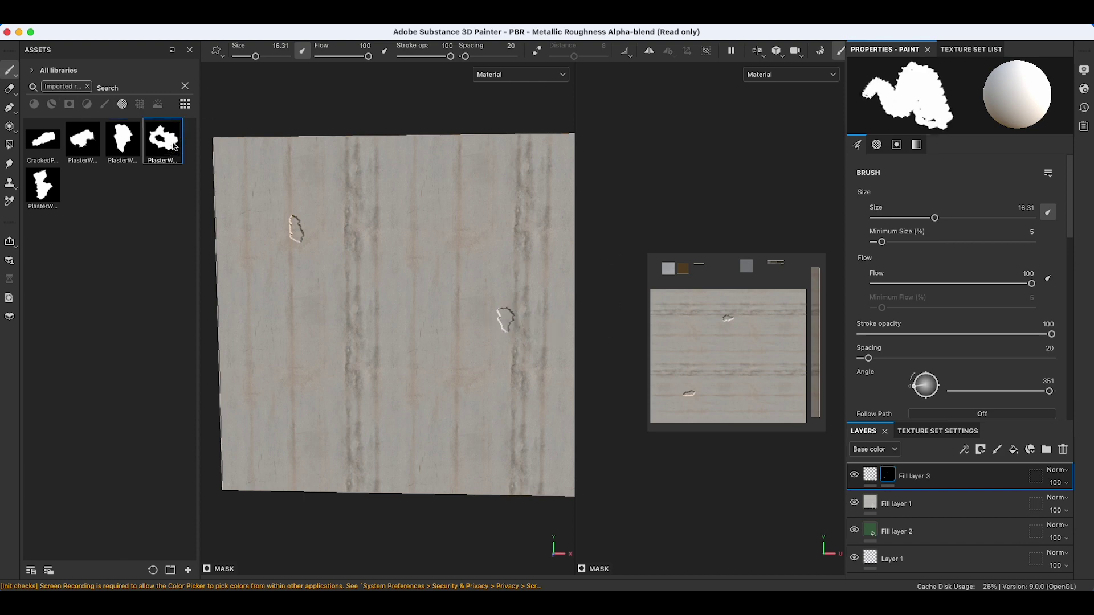
pyautogui.moveTo(934, 217); pyautogui.dragTo(960, 218)
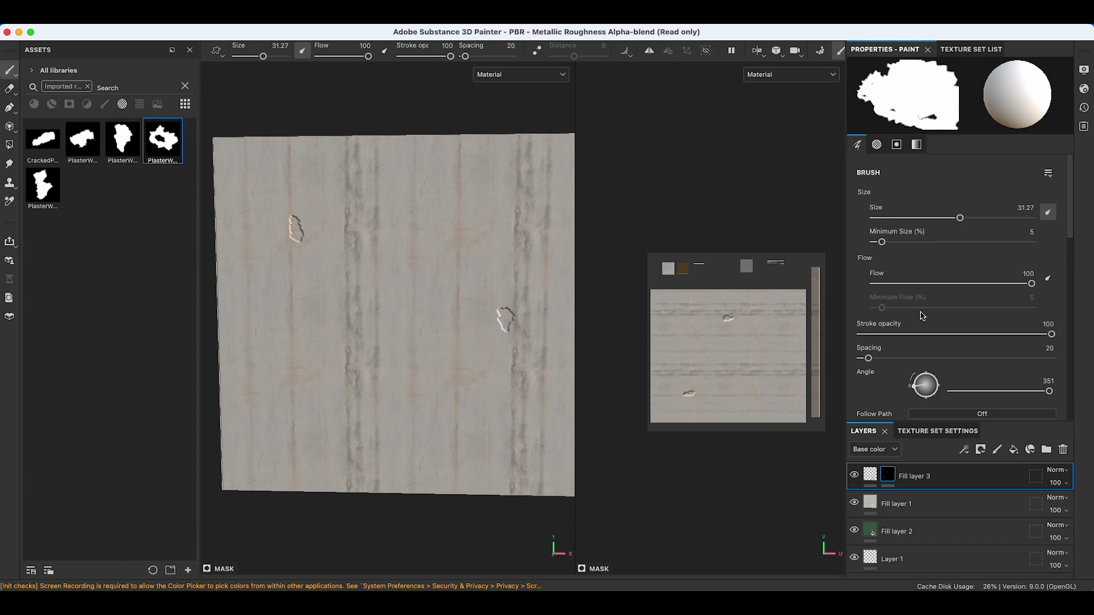
pyautogui.moveTo(930, 390)
pyautogui.mouseDown()
pyautogui.moveTo(939, 362)
pyautogui.moveTo(955, 365)
pyautogui.moveTo(920, 370)
pyautogui.moveTo(933, 413)
pyautogui.mouseUp()
pyautogui.click(338, 350)
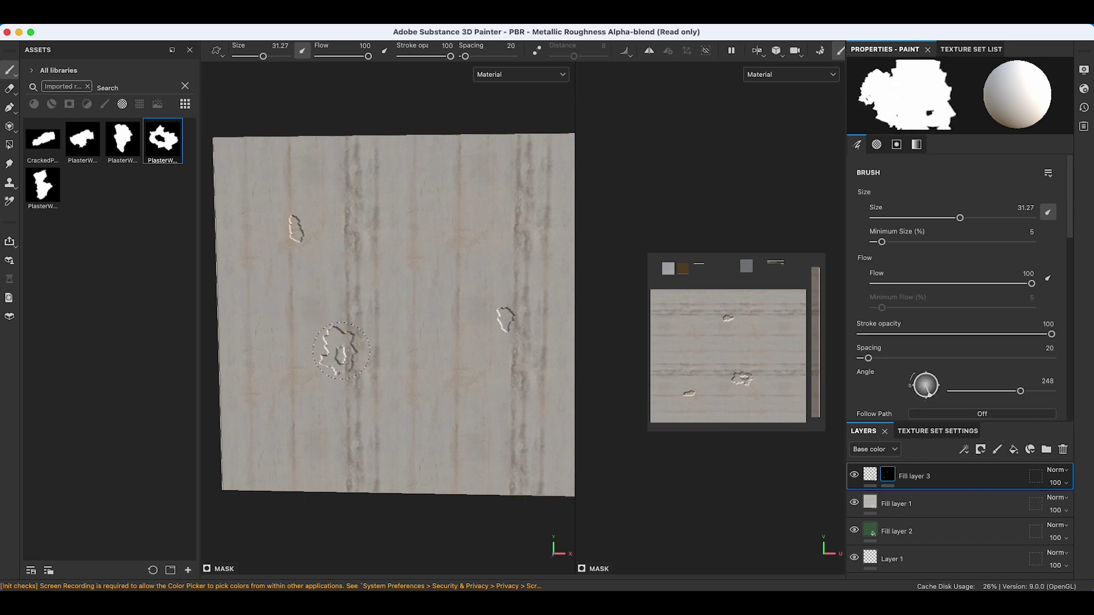
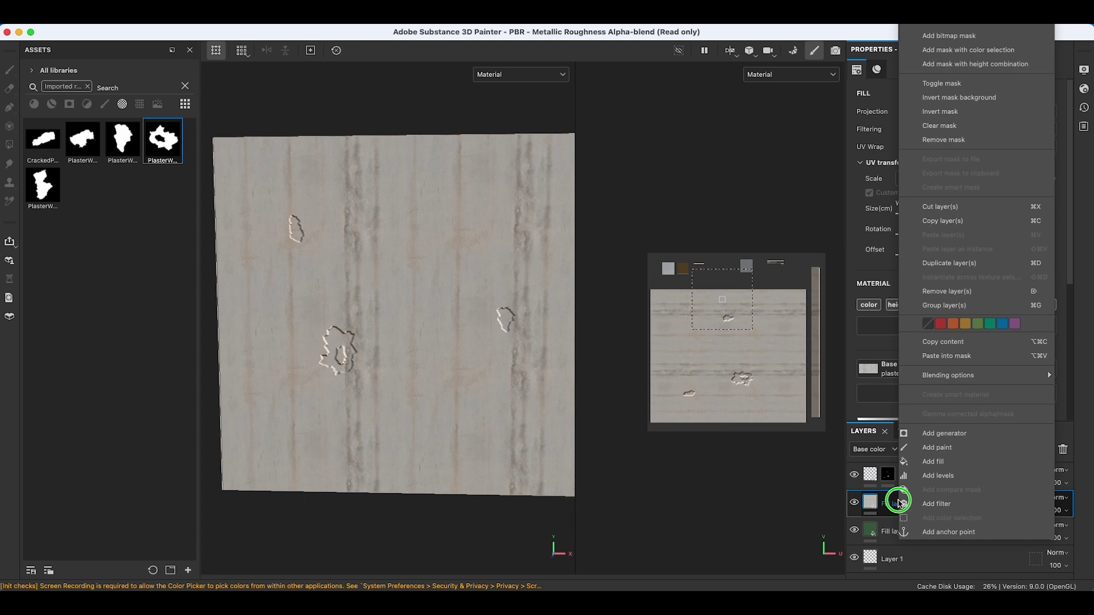
# Paste the painted mask of Fill layer 3 into a mask on the plaster layer, Fill layer 1
pyautogui.click(939, 356)
pyautogui.scroll(3, 476, 436)
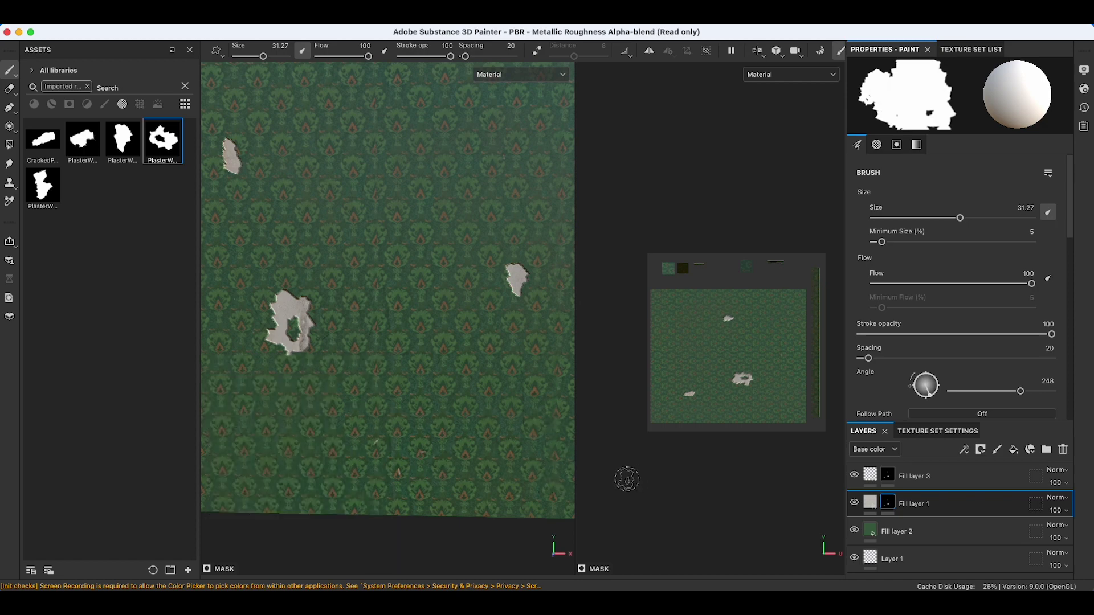
pyautogui.scroll(-2, 627, 478)
pyautogui.scroll(-3, 513, 479)
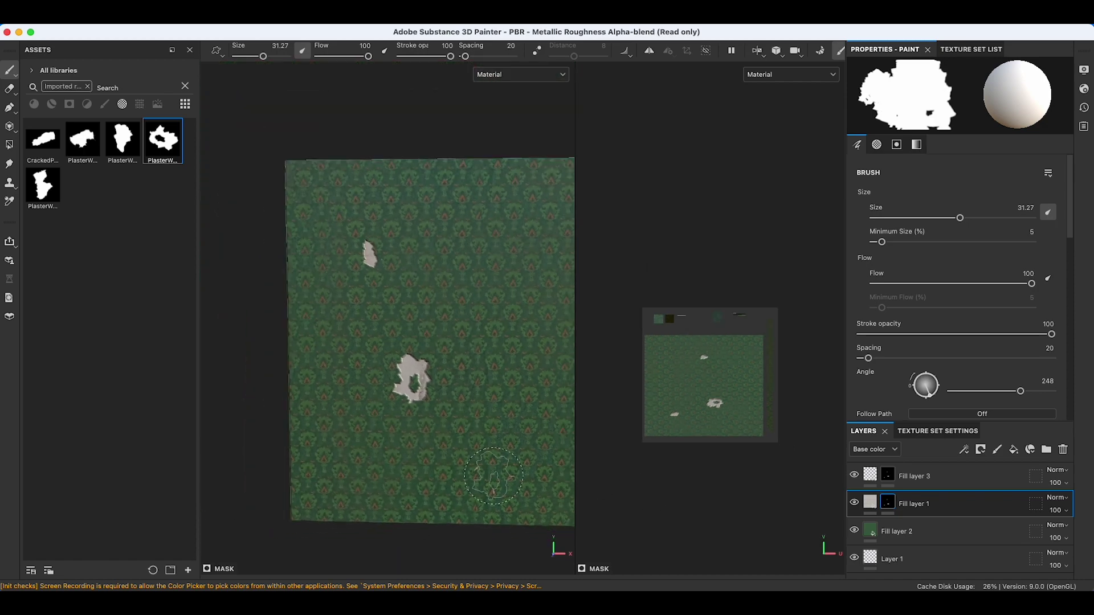
# Widen the 3D viewport and examine the exposed plaster patches on the wallpaper and their two masked layers
pyautogui.moveTo(575, 413); pyautogui.dragTo(734, 416)
pyautogui.scroll(2, 524, 425)
pyautogui.scroll(4, 462, 345)
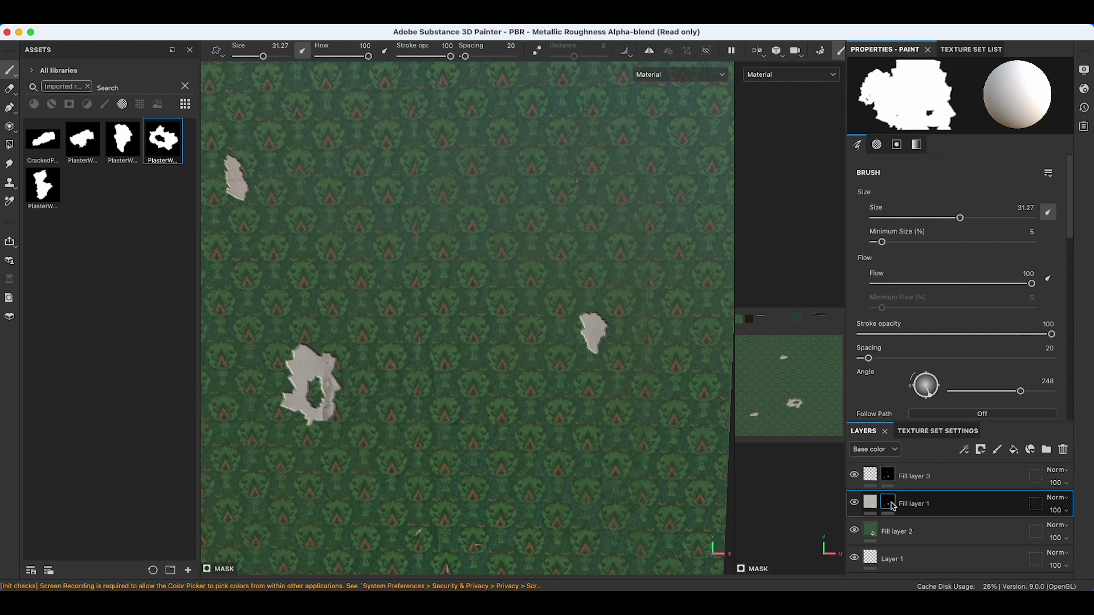
pyautogui.click(950, 482)
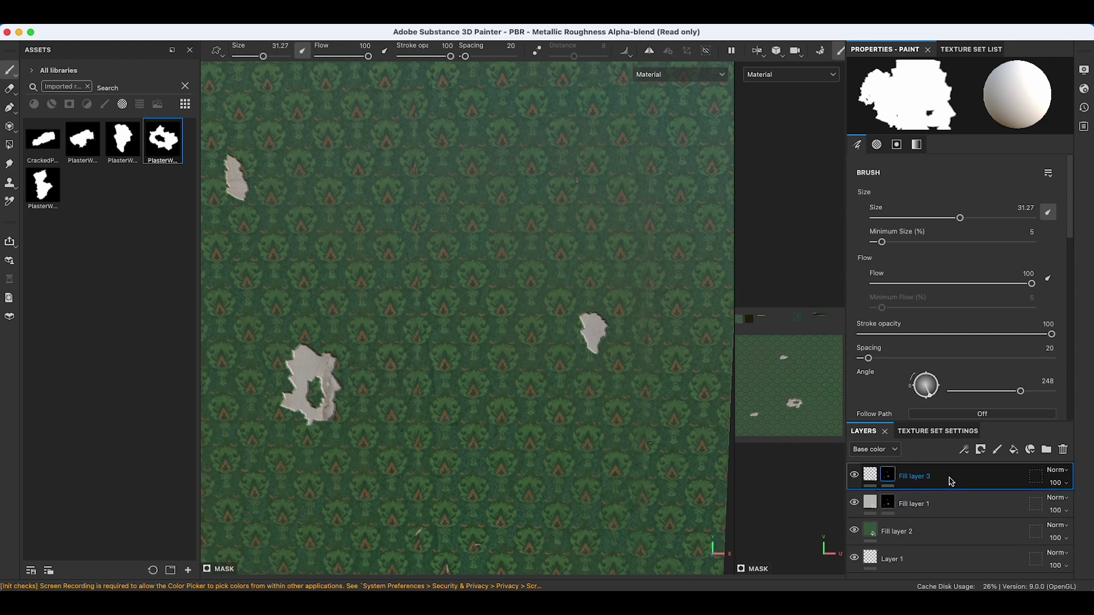
pyautogui.click(947, 509)
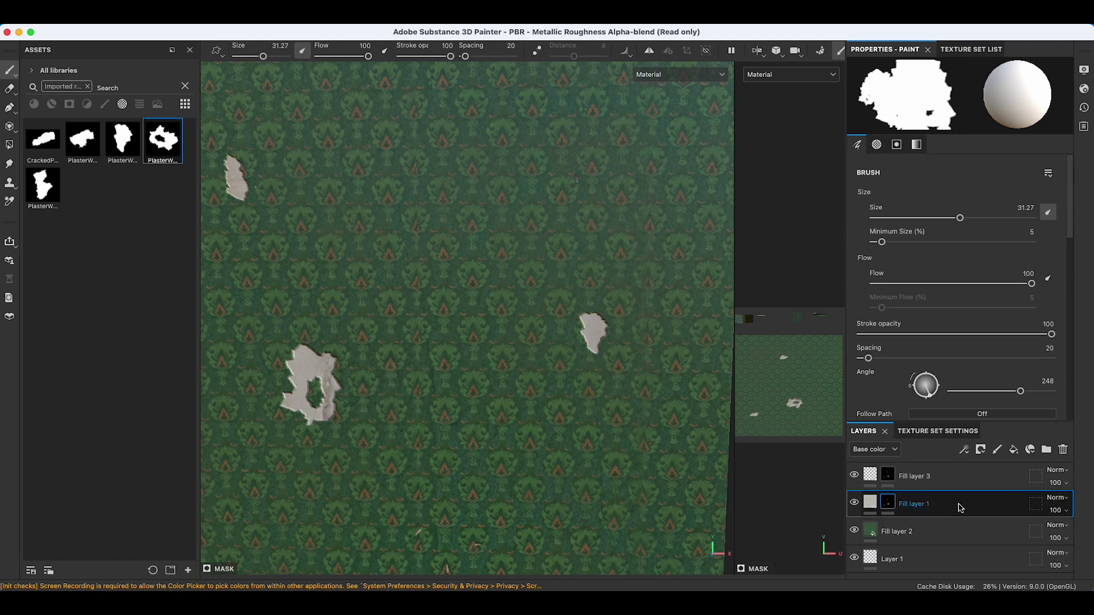
pyautogui.press('f')
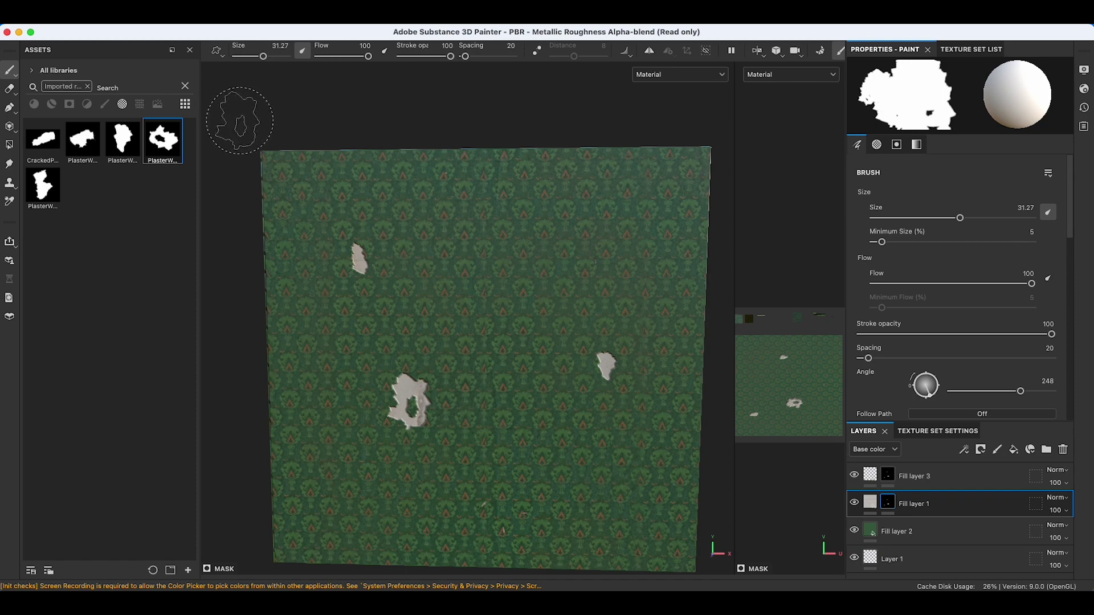
pyautogui.scroll(2, 255, 338)
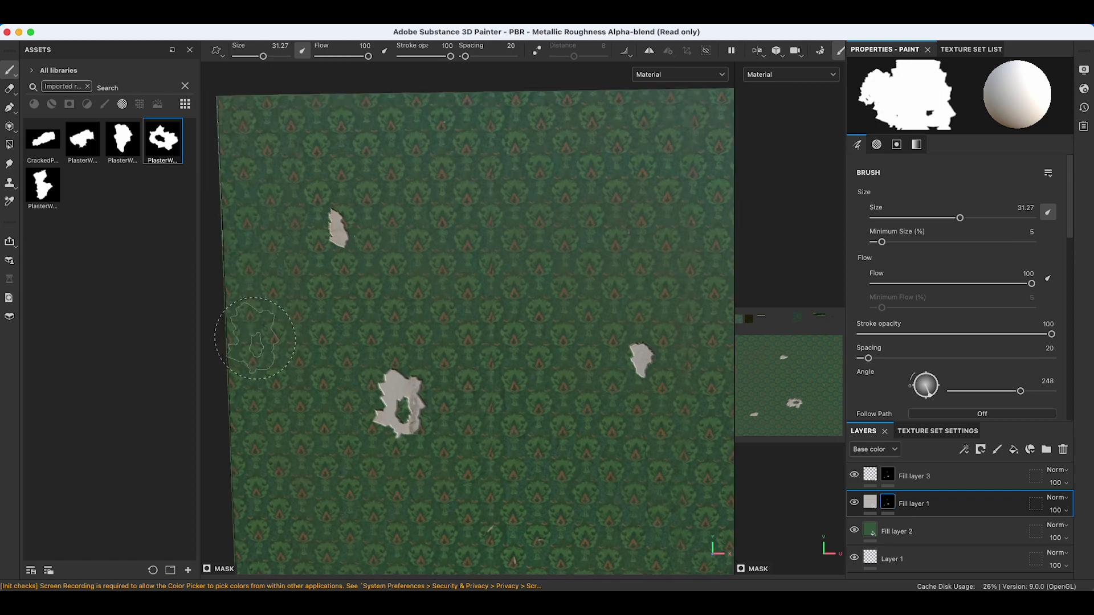
pyautogui.scroll(1, 255, 339)
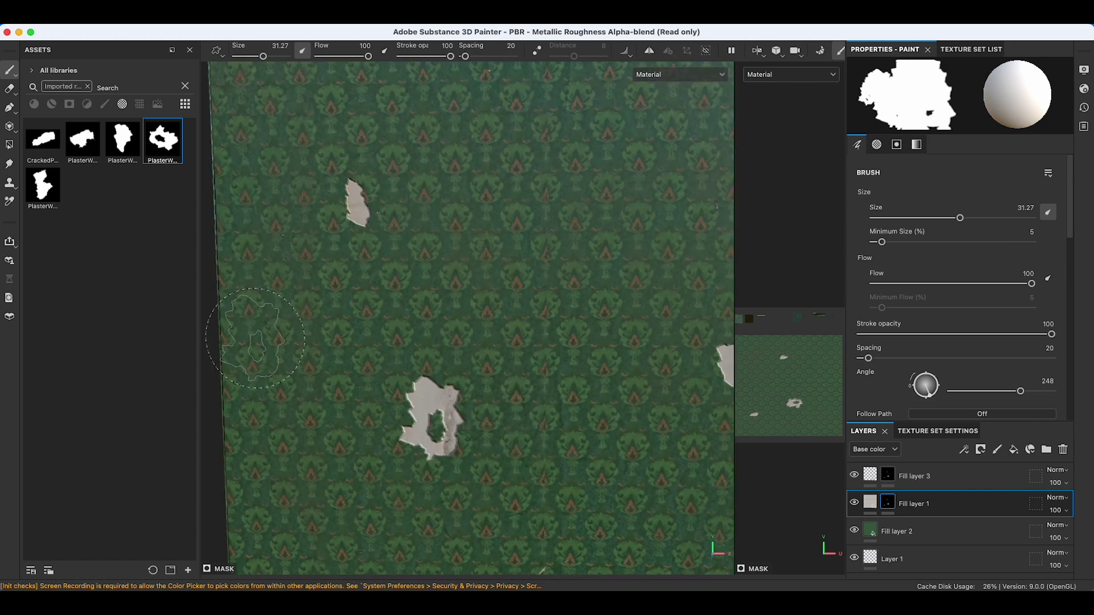
pyautogui.scroll(-3, 255, 339)
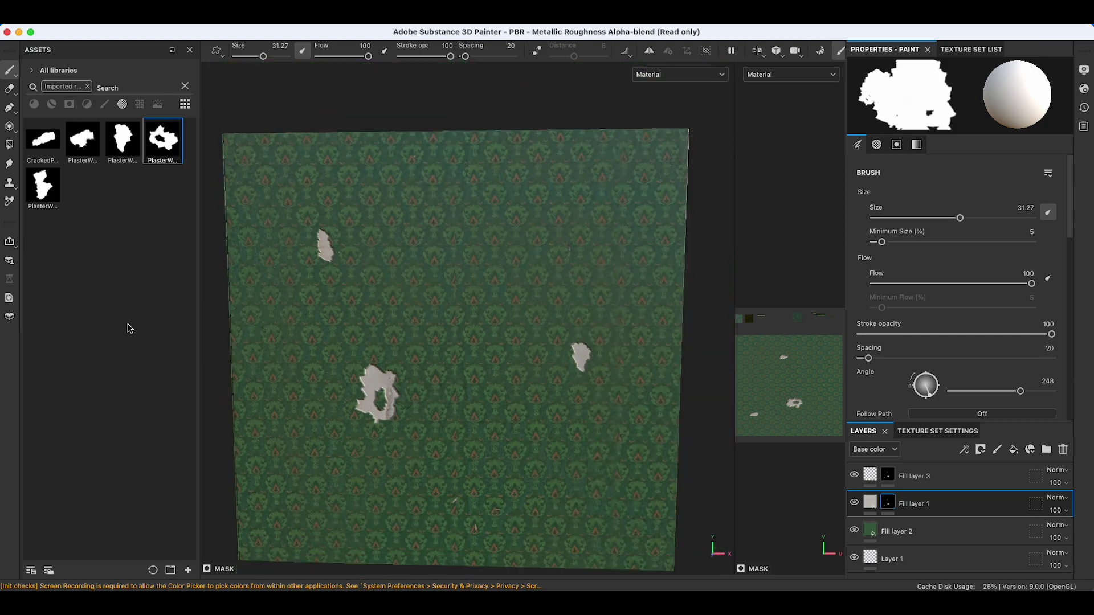
# Clear the imported-resources filter from the assets and add a fill layer with a black mask above the wallpaper layer
pyautogui.click(87, 87)
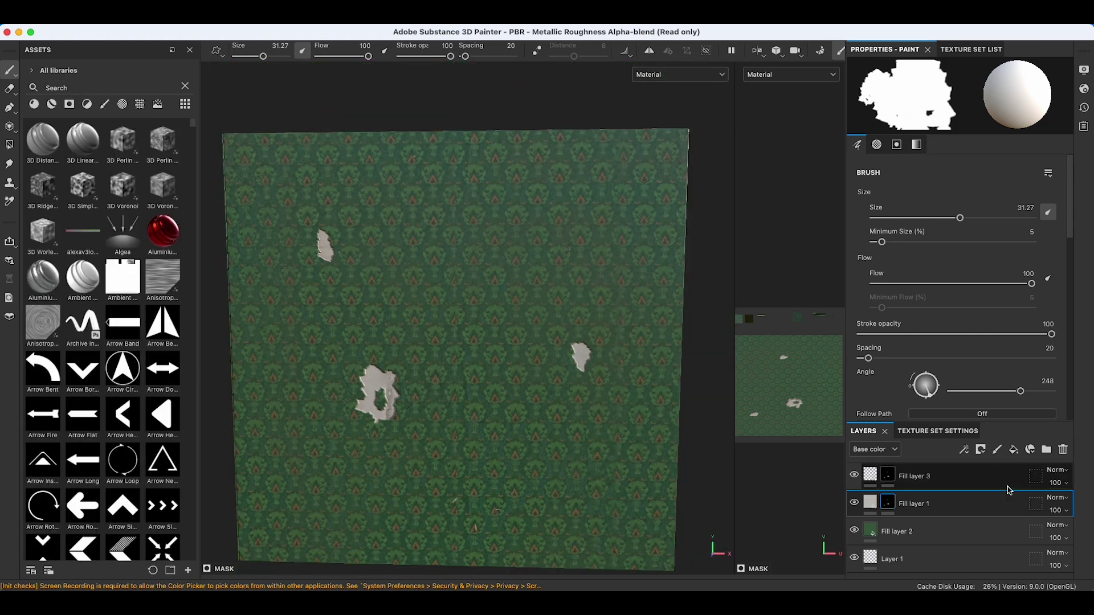
pyautogui.click(963, 531)
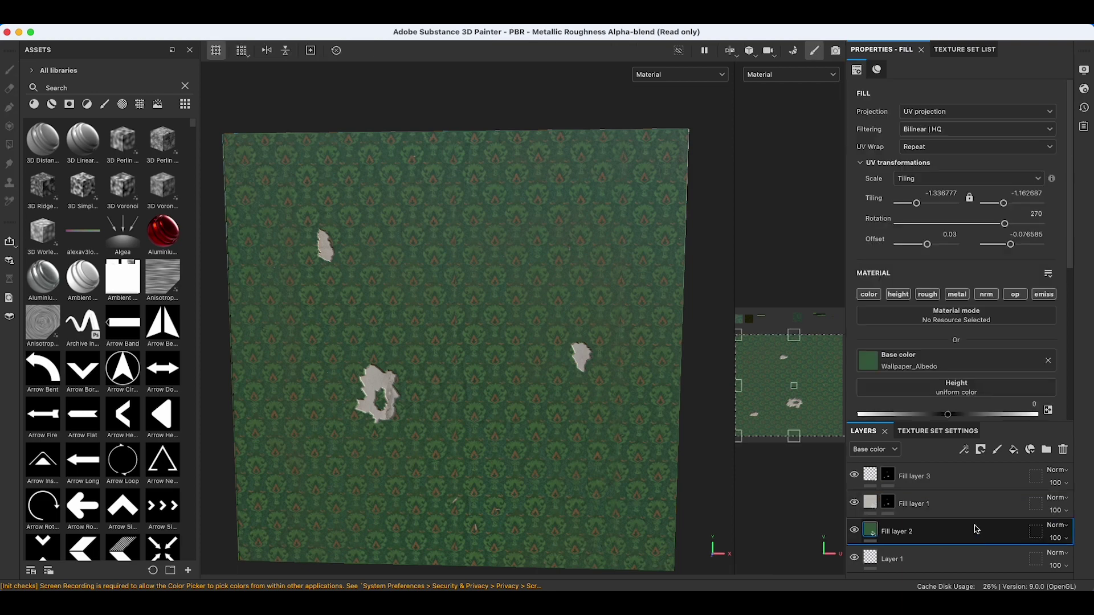
pyautogui.click(1014, 450)
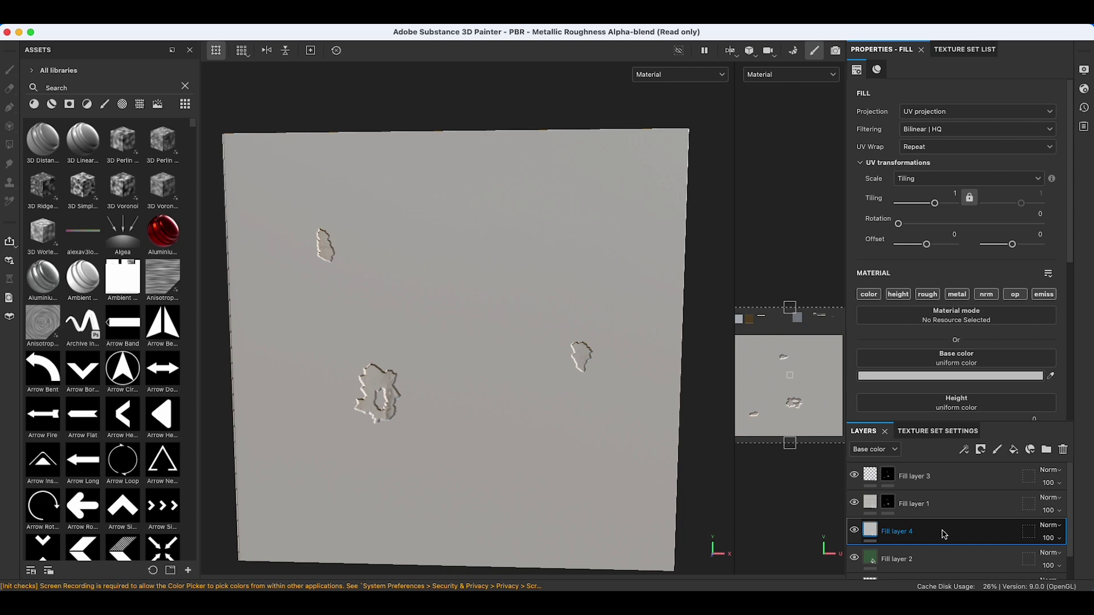
pyautogui.rightClick(935, 535)
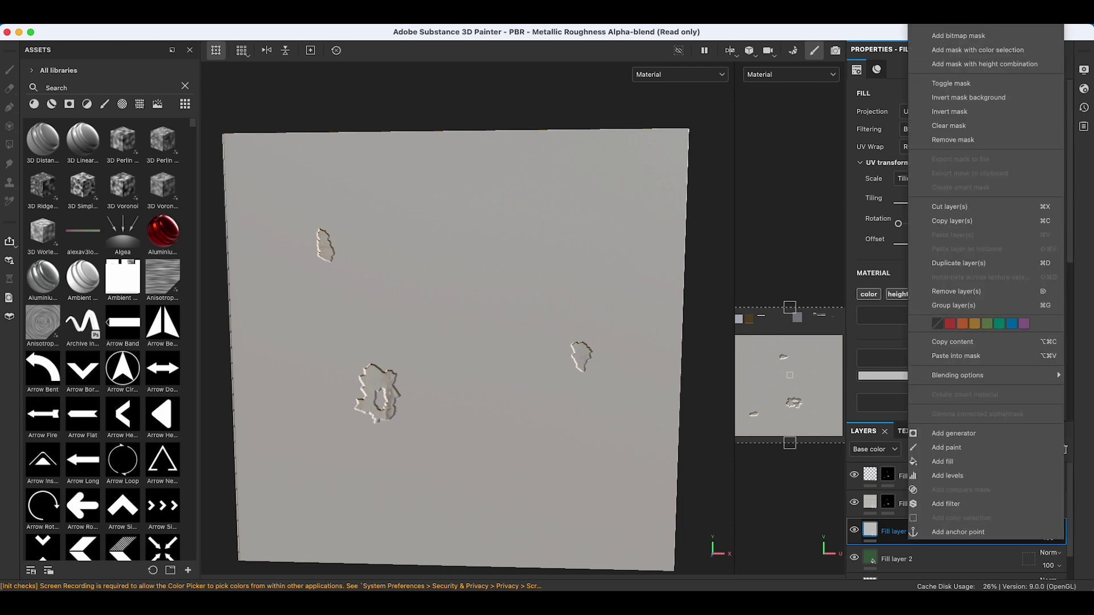
pyautogui.click(969, 25)
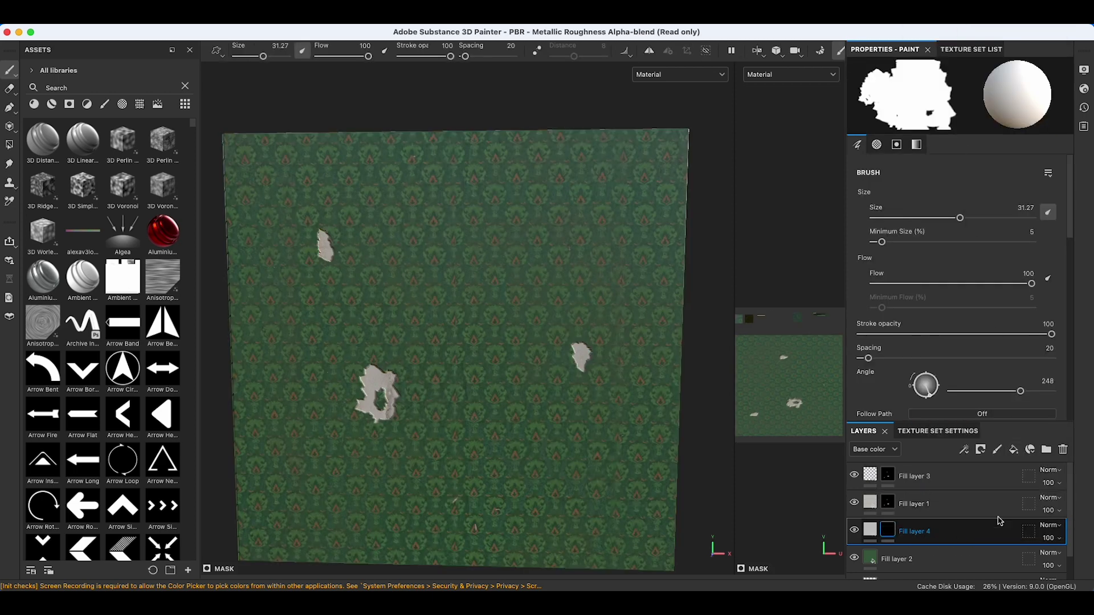
# Search the assets for masks and apply the Dirt Dusty smart mask to Fill layer 4
pyautogui.click(76, 89)
pyautogui.write('masks')
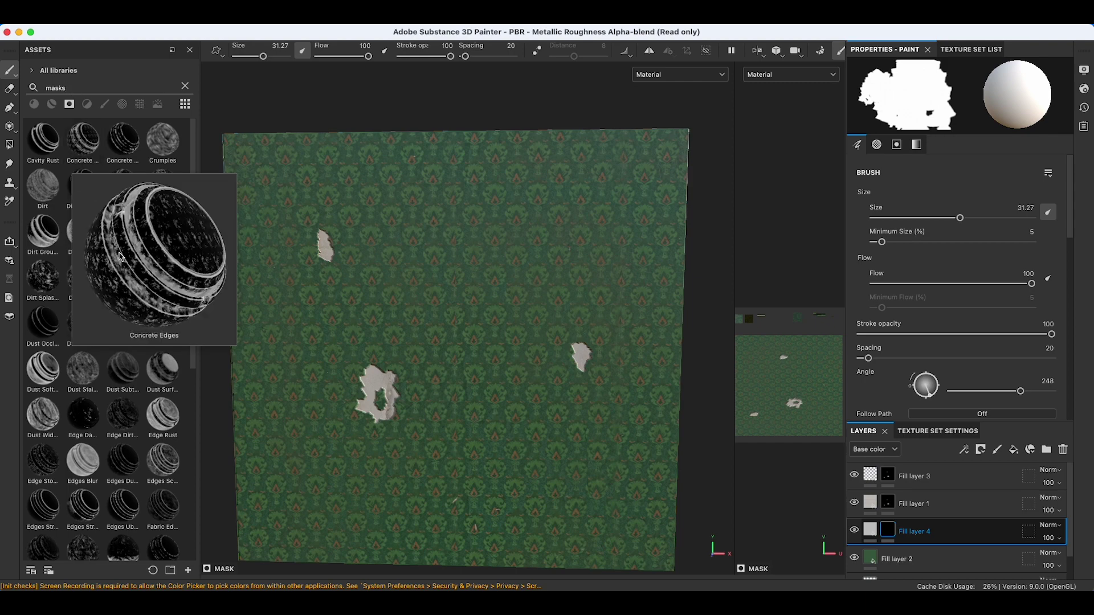
pyautogui.moveTo(103, 434)
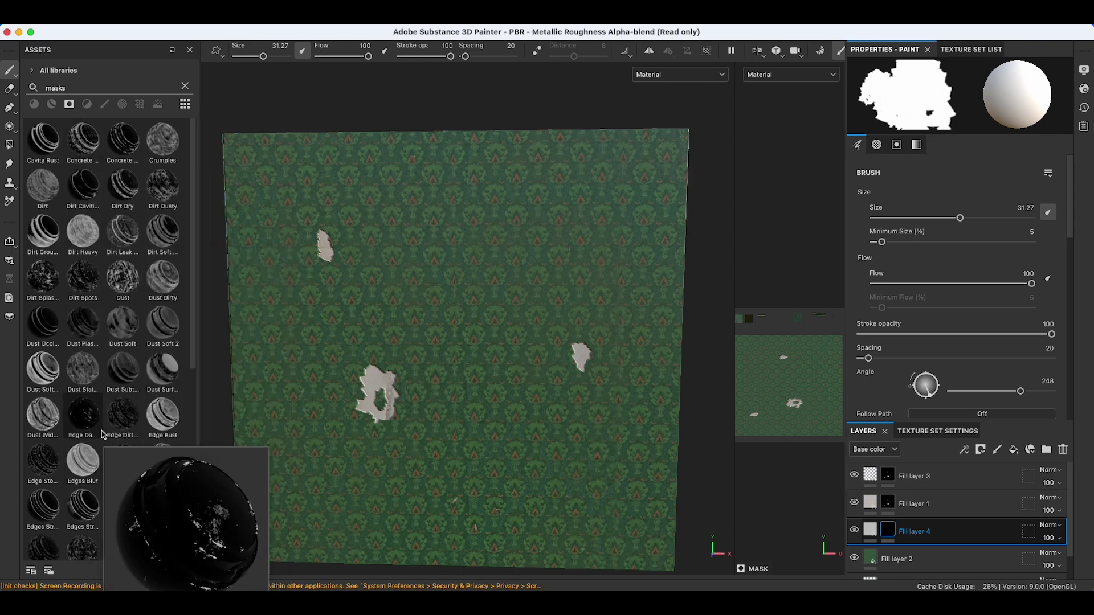
pyautogui.moveTo(46, 472)
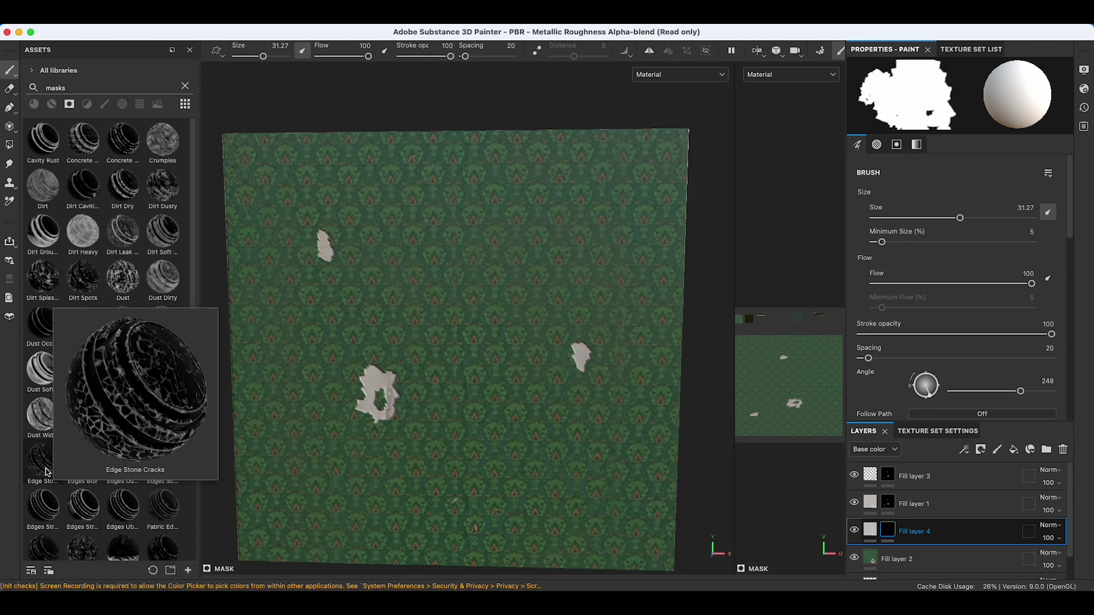
pyautogui.moveTo(104, 511)
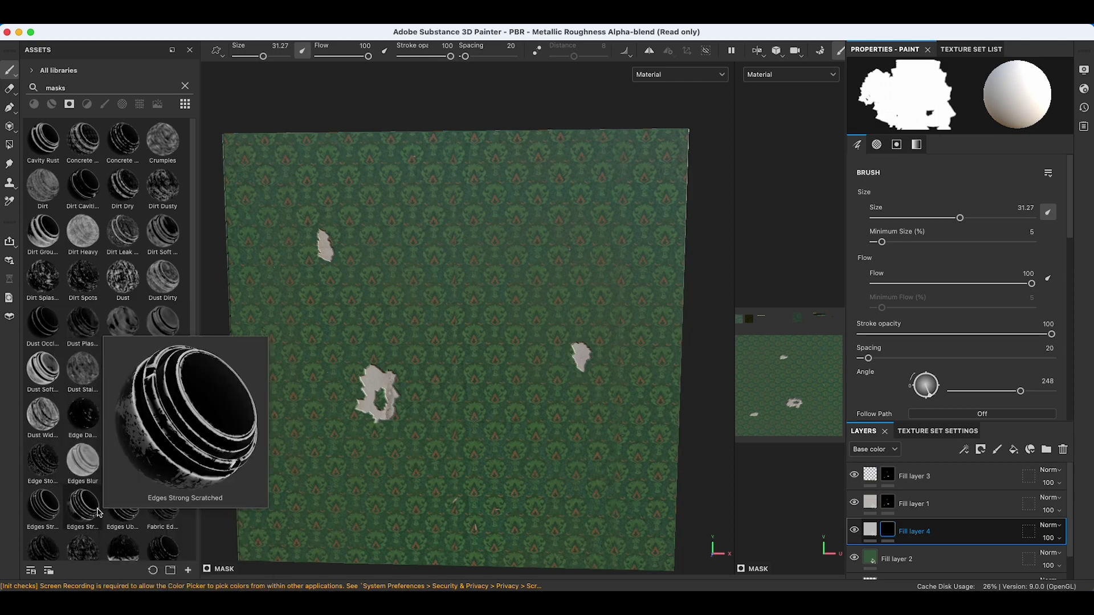
pyautogui.click(164, 187)
pyautogui.moveTo(164, 187); pyautogui.dragTo(911, 533)
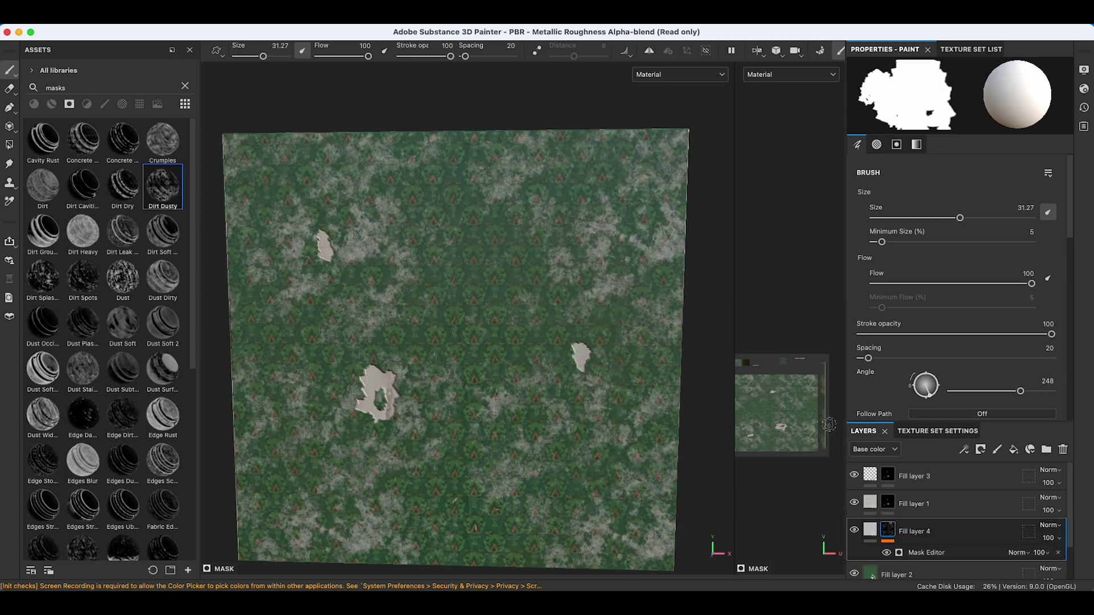
# Open the Mask Editor generator on Fill layer 4's mask and set its Global Balance to 0.37
pyautogui.moveTo(950, 224); pyautogui.dragTo(953, 221)
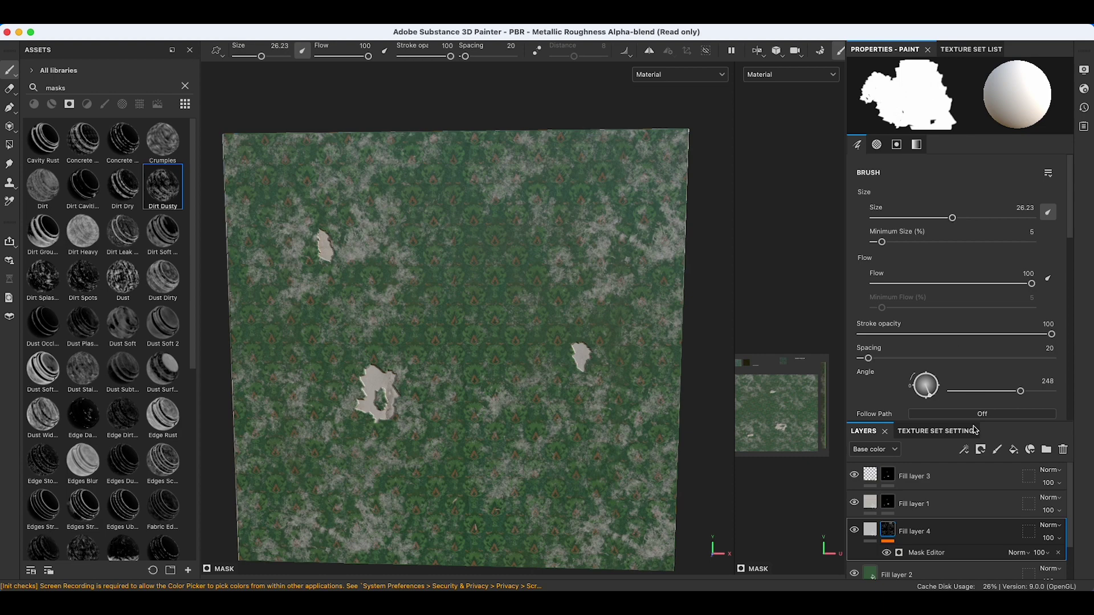
pyautogui.click(933, 557)
pyautogui.moveTo(869, 176); pyautogui.dragTo(846, 178)
pyautogui.moveTo(958, 201); pyautogui.dragTo(936, 199)
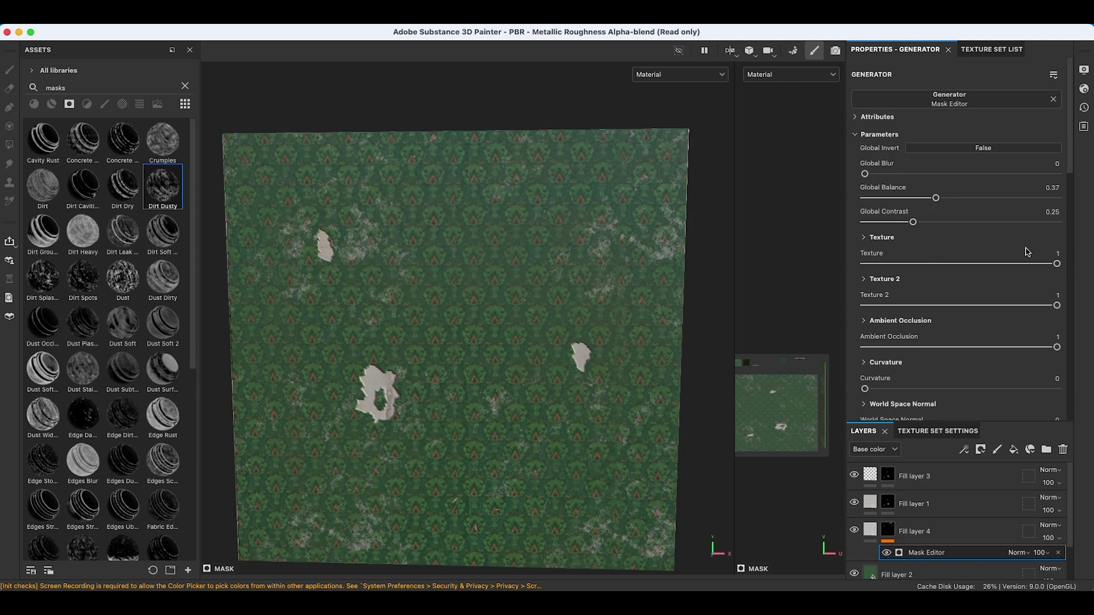
# Try other Texture, Texture 2, Ambient Occlusion, Curvature and World Space Normal amounts in the mask generator
pyautogui.moveTo(1058, 263)
pyautogui.mouseDown()
pyautogui.moveTo(976, 264)
pyautogui.moveTo(1066, 265)
pyautogui.mouseUp()
pyautogui.moveTo(1057, 305)
pyautogui.mouseDown()
pyautogui.moveTo(962, 306)
pyautogui.moveTo(1057, 305)
pyautogui.mouseUp()
pyautogui.moveTo(1058, 349)
pyautogui.mouseDown()
pyautogui.moveTo(977, 348)
pyautogui.moveTo(1057, 347)
pyautogui.mouseUp()
pyautogui.scroll(-3, 883, 382)
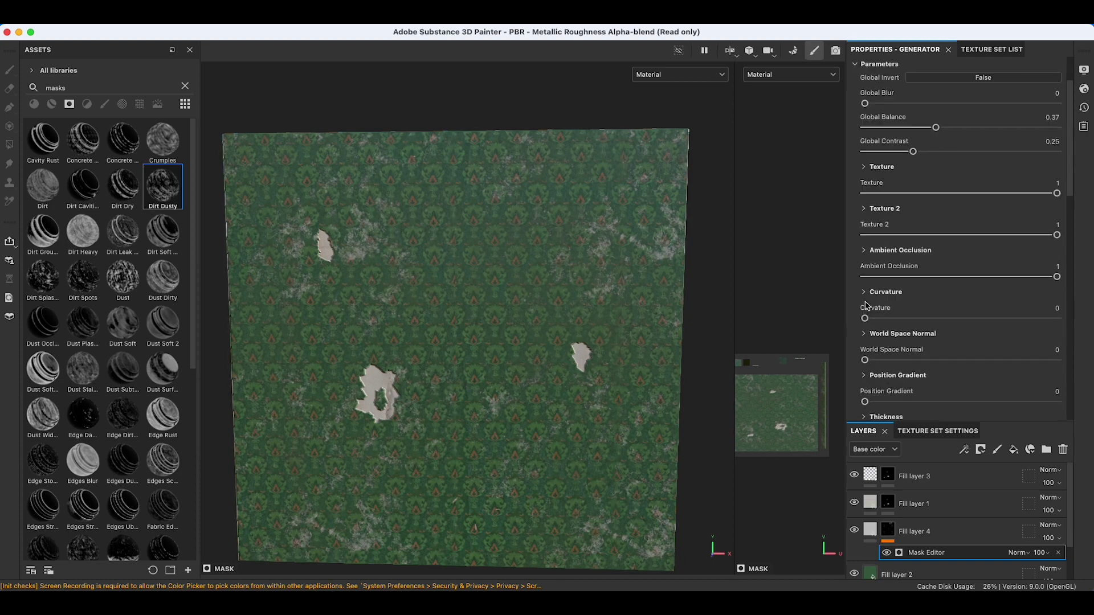
pyautogui.moveTo(866, 318); pyautogui.dragTo(806, 324)
pyautogui.moveTo(865, 360); pyautogui.dragTo(861, 331)
# Set the generator's Thickness to 0.2 and Position Gradient to 0.19, and lower Global Balance to 0.21
pyautogui.scroll(-3, 948, 359)
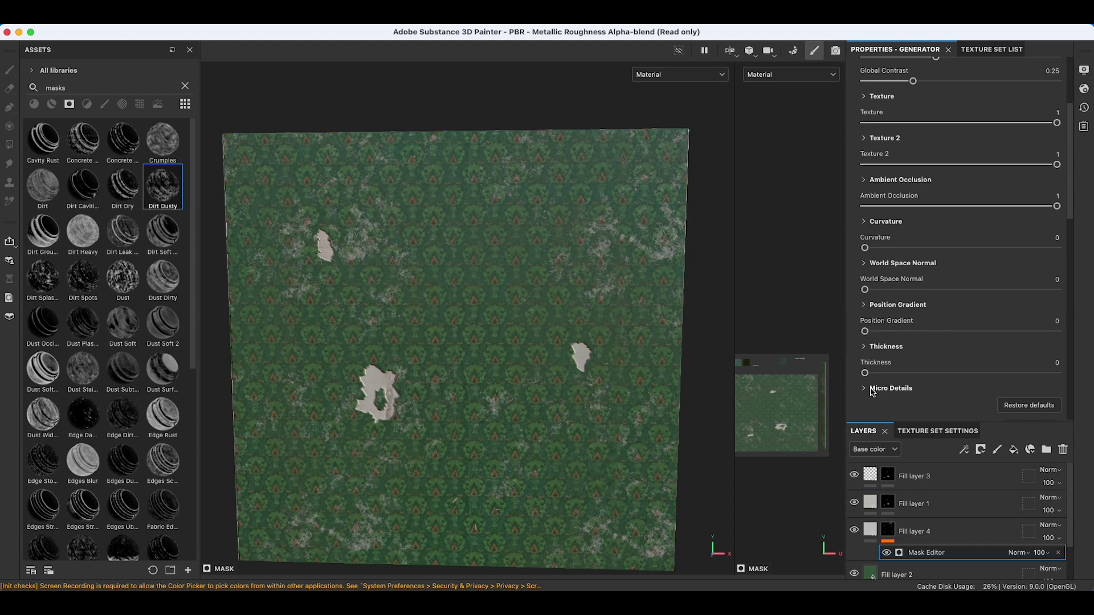
pyautogui.moveTo(866, 374); pyautogui.dragTo(904, 374)
pyautogui.moveTo(867, 331); pyautogui.dragTo(921, 332)
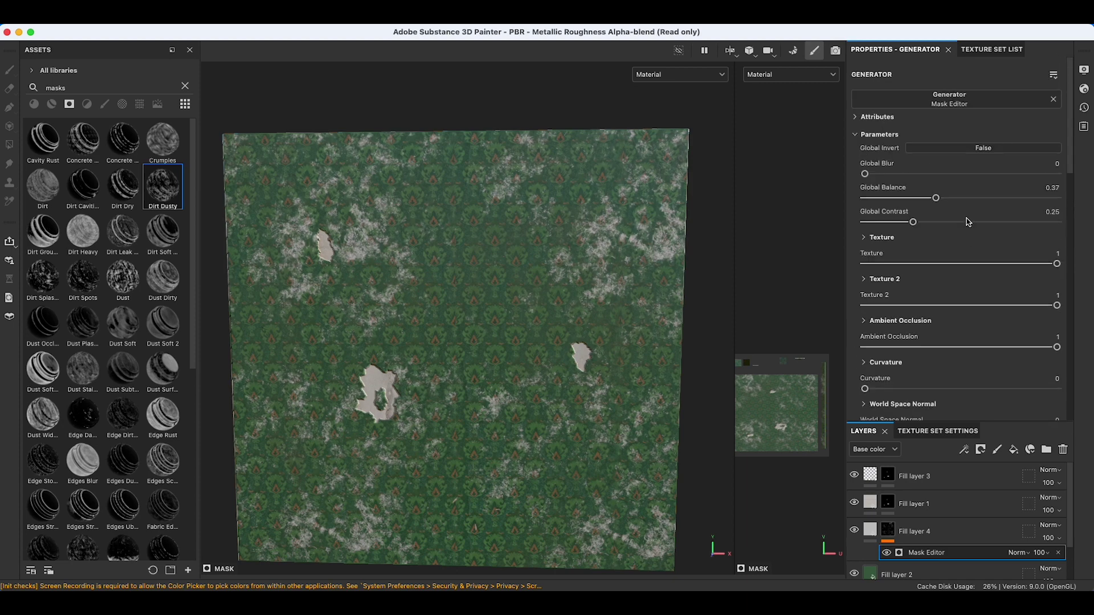
pyautogui.moveTo(938, 203); pyautogui.dragTo(906, 209)
# Randomize the seed of the generator's Grunge Map 008 texture several times to vary the wear pattern
pyautogui.scroll(-10, 963, 279)
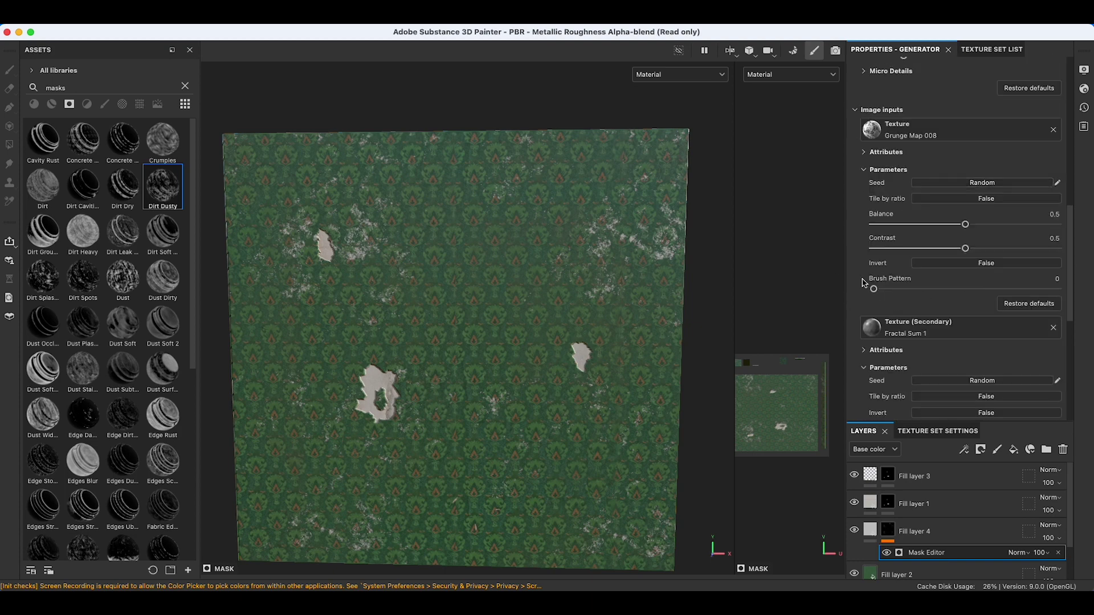
pyautogui.scroll(4, 865, 283)
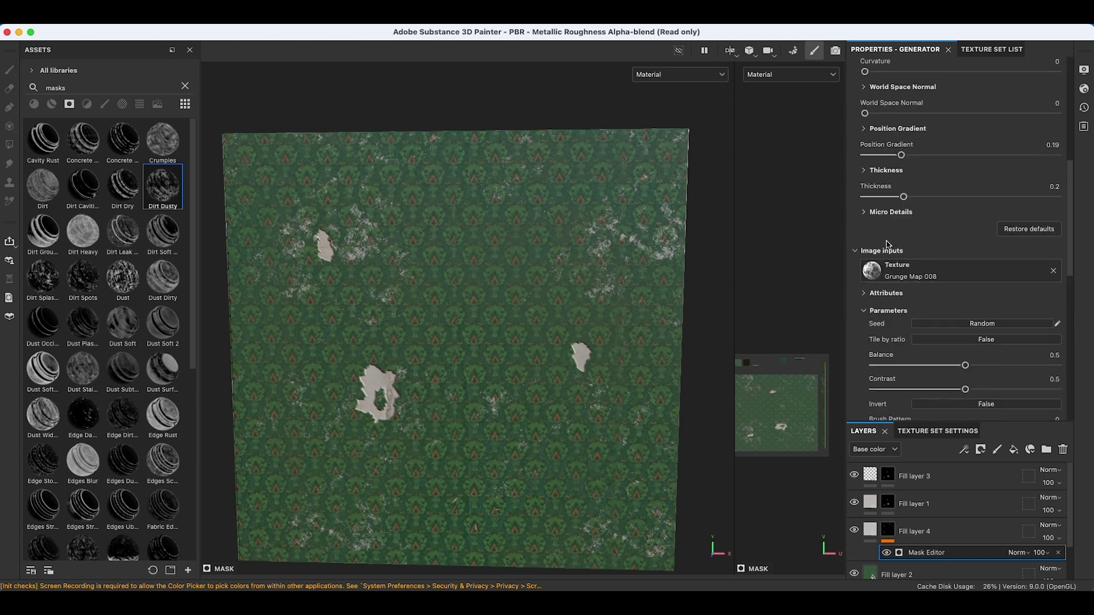
pyautogui.click(985, 326)
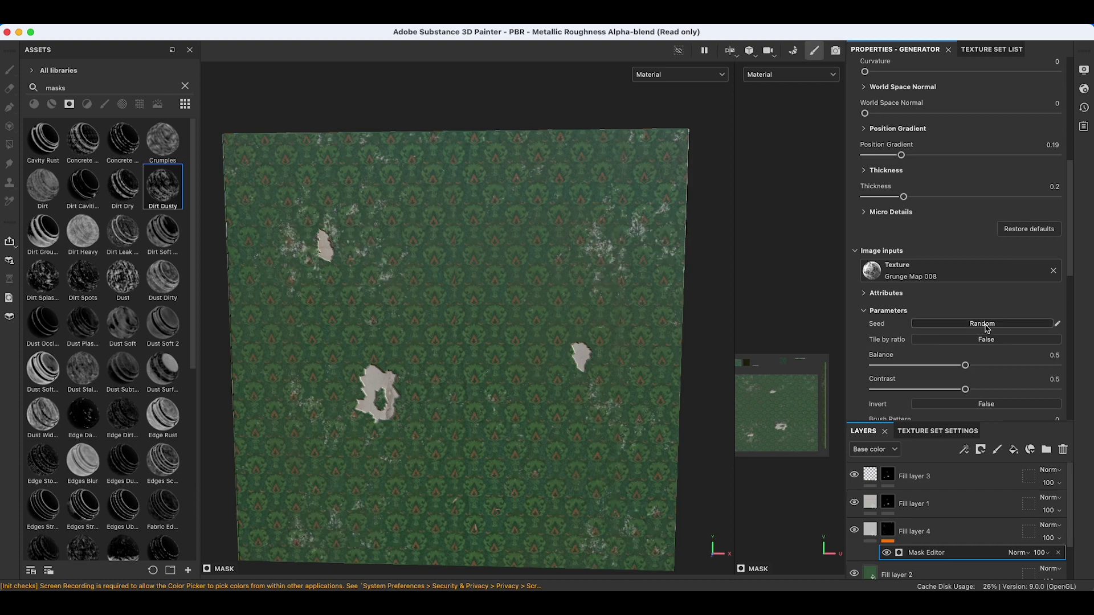
pyautogui.click(987, 329)
pyautogui.click(987, 329)
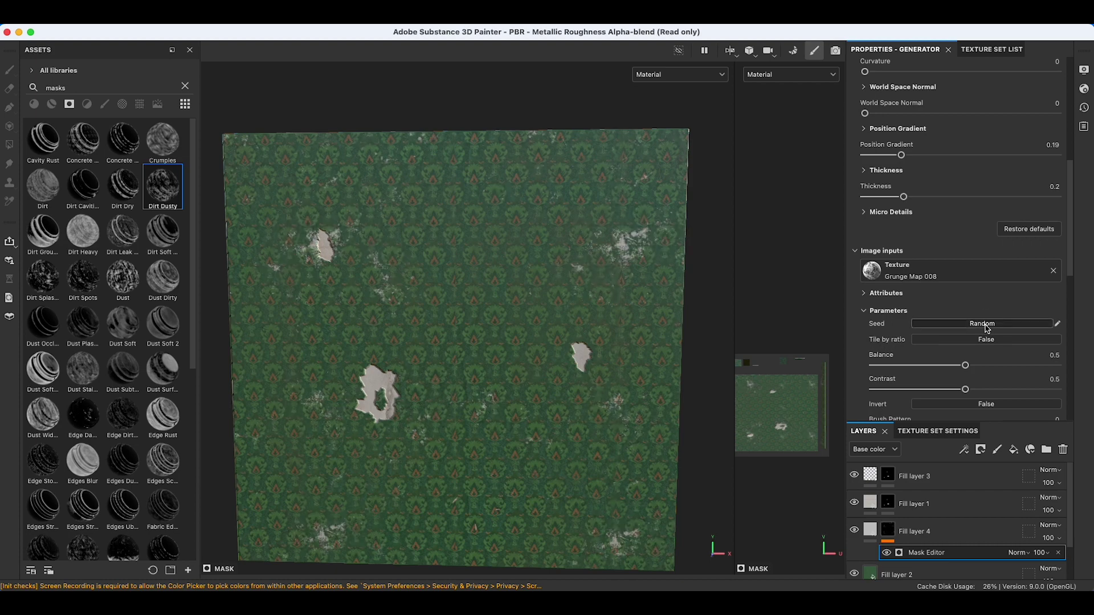
# Raise the mask generator's Global Balance slightly and reduce its Ambient Occlusion amount a little
pyautogui.scroll(5, 969, 325)
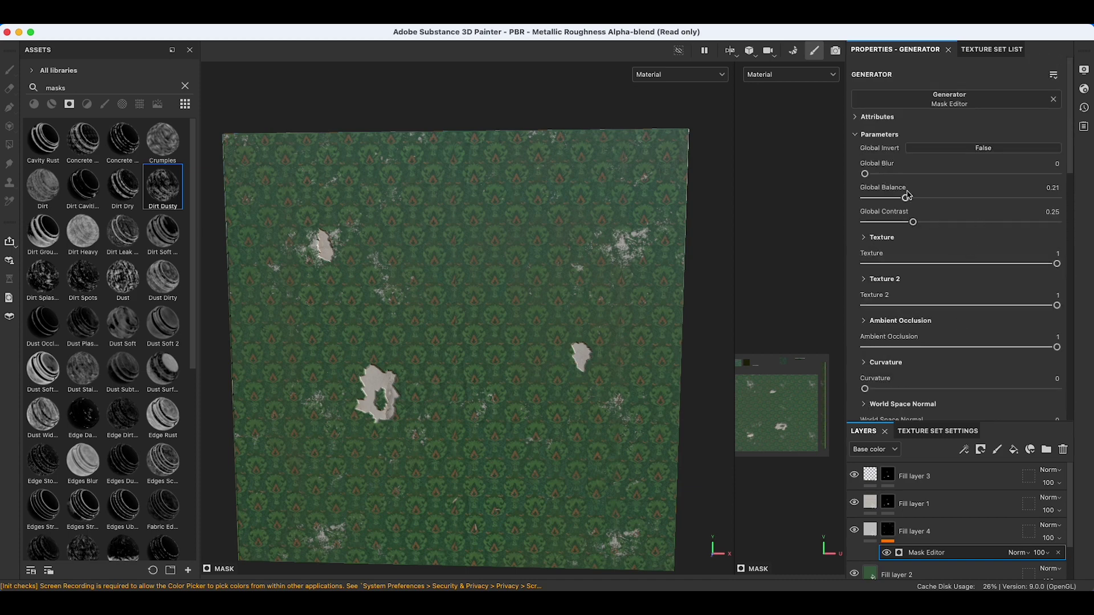
pyautogui.moveTo(908, 199); pyautogui.dragTo(912, 199)
pyautogui.moveTo(1056, 348); pyautogui.dragTo(1030, 347)
# Randomize the Grunge Map 008 seed again and set that texture's contrast to 0.25
pyautogui.scroll(-4, 967, 326)
pyautogui.scroll(-5, 967, 327)
pyautogui.click(983, 289)
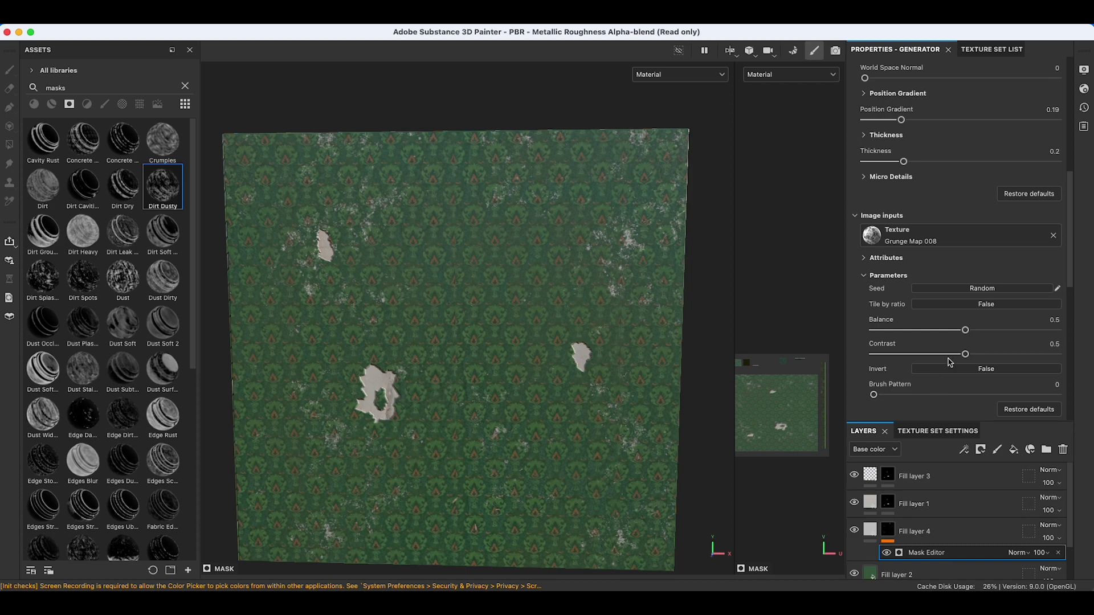
pyautogui.moveTo(964, 354); pyautogui.dragTo(920, 357)
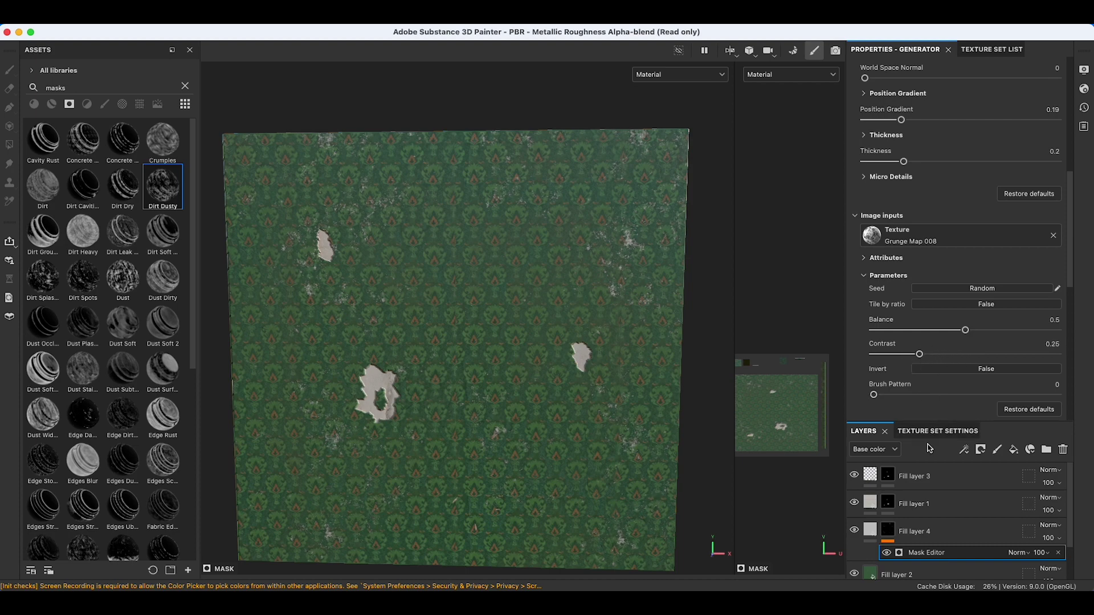
# Duplicate Fill layer 4 and remove the Mask Editor generator from the copy's mask
pyautogui.rightClick(945, 536)
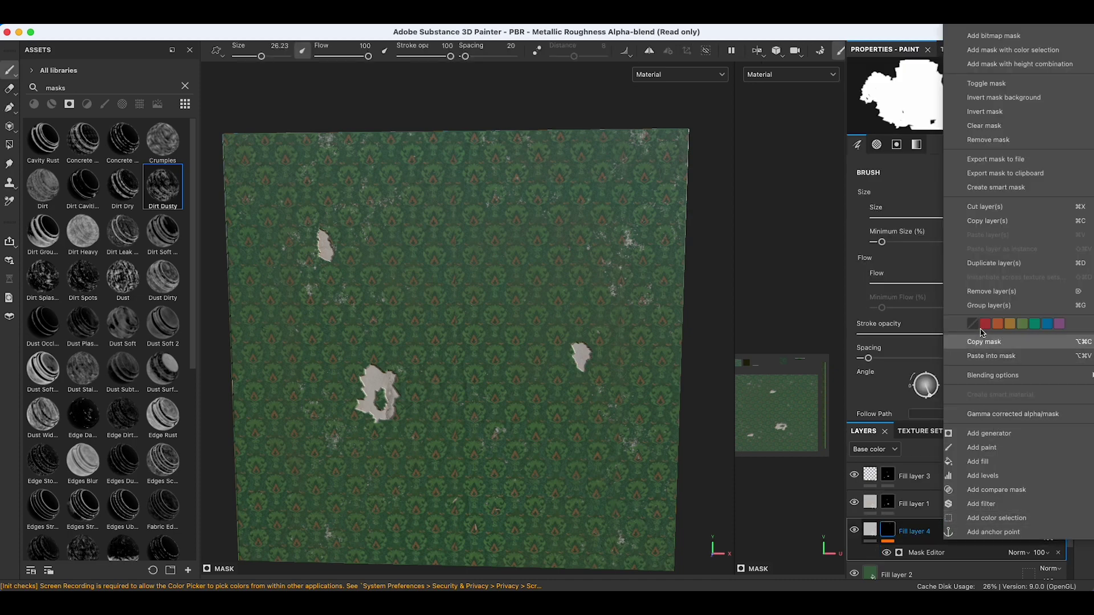
pyautogui.click(986, 264)
pyautogui.scroll(-2, 982, 508)
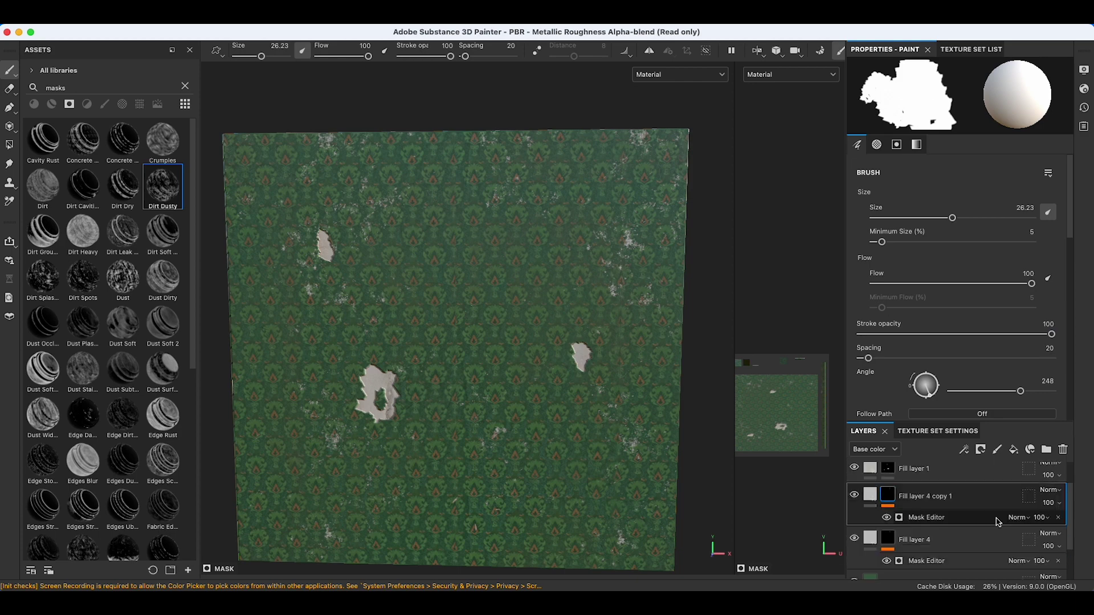
pyautogui.scroll(3, 981, 509)
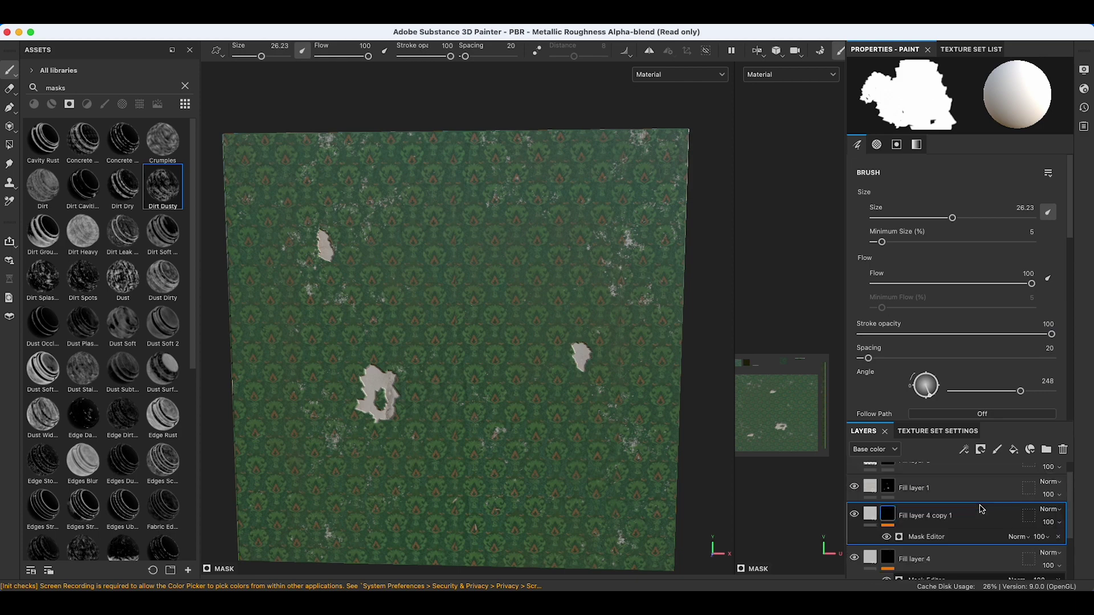
pyautogui.click(1060, 540)
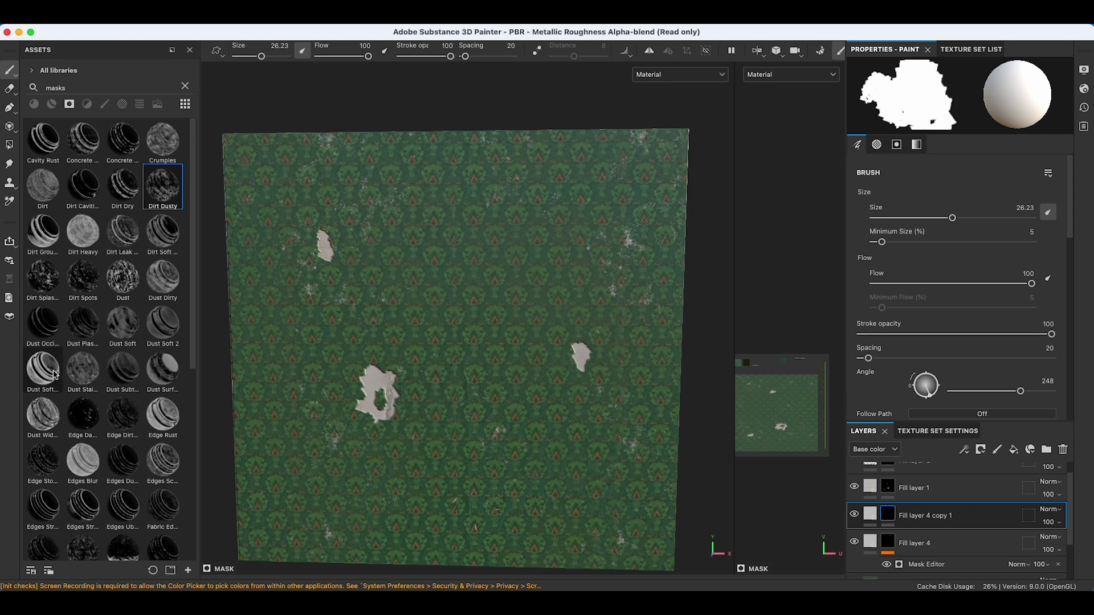
# Apply the Dirt Splashes smart mask to Fill layer 4 copy 1
pyautogui.moveTo(55, 374)
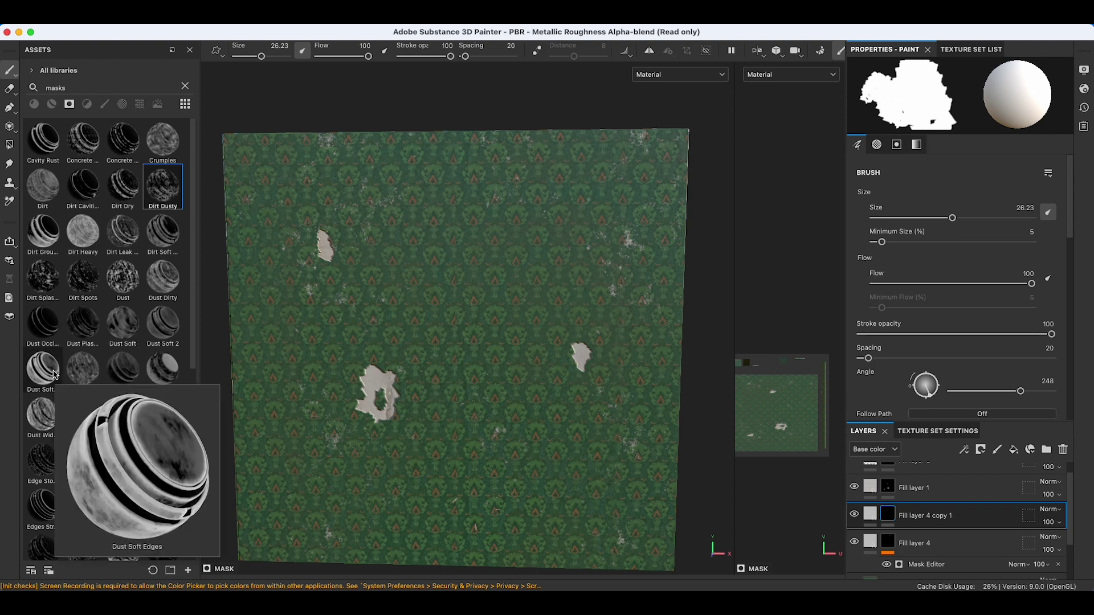
pyautogui.moveTo(43, 288)
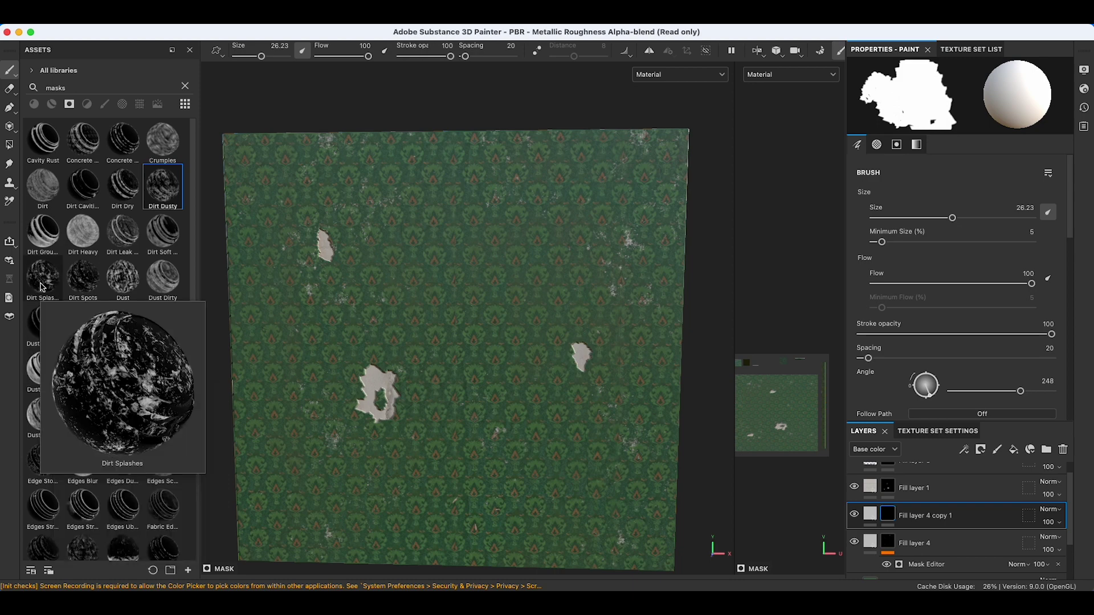
pyautogui.moveTo(42, 288); pyautogui.dragTo(913, 528)
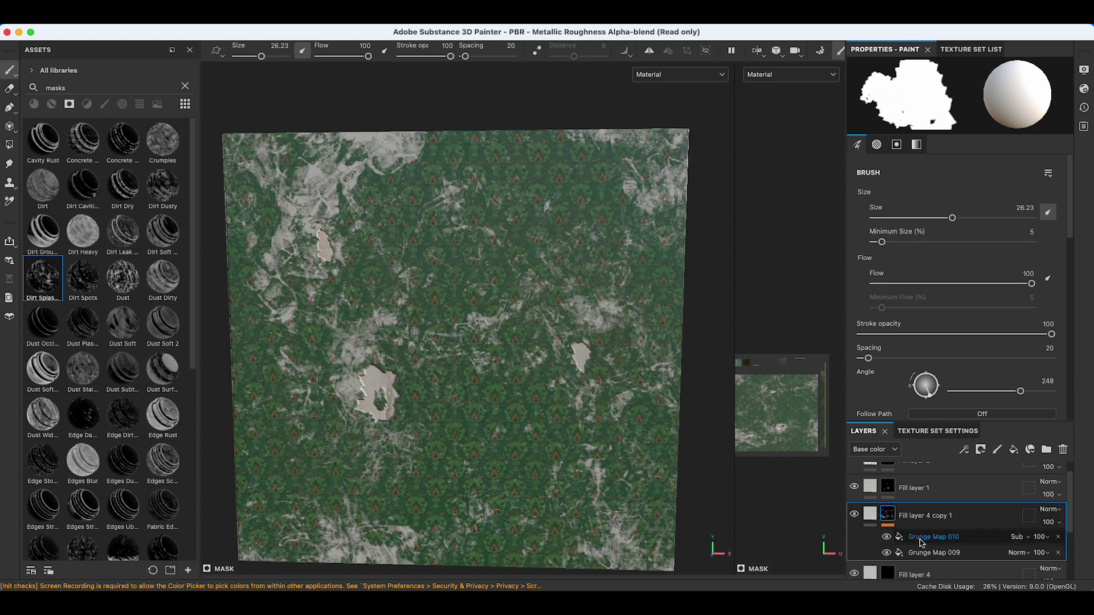
# Set Grunge Map 010's hardness to 0.37, tiling to -2.57 and rotation to 52.28, temporarily hiding Grunge Map 009 while adjusting
pyautogui.moveTo(955, 220)
pyautogui.mouseDown()
pyautogui.moveTo(914, 222)
pyautogui.moveTo(932, 220)
pyautogui.mouseUp()
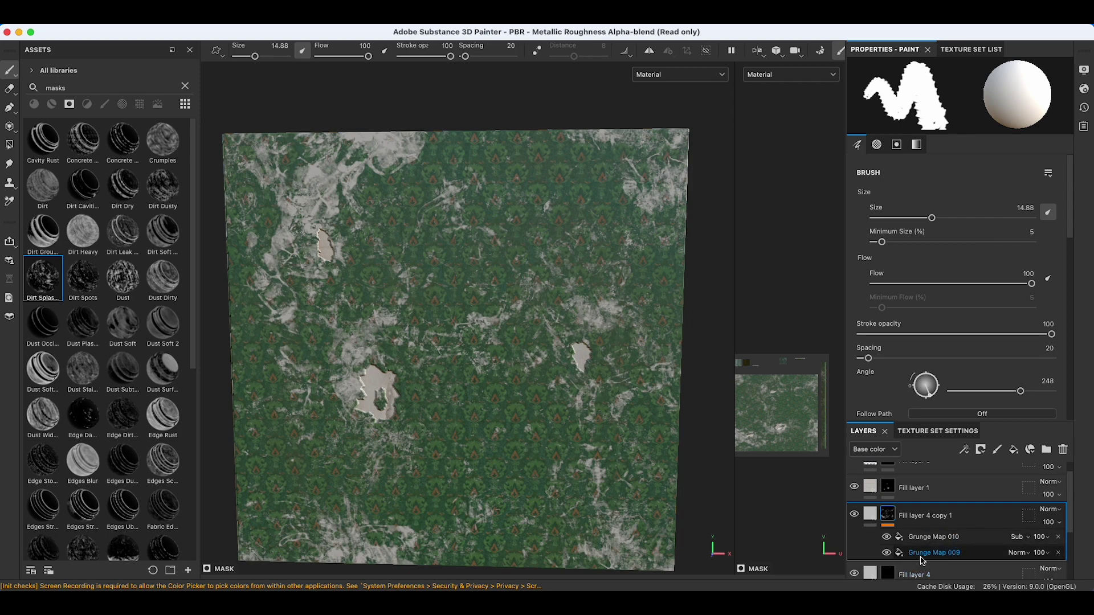
pyautogui.click(887, 554)
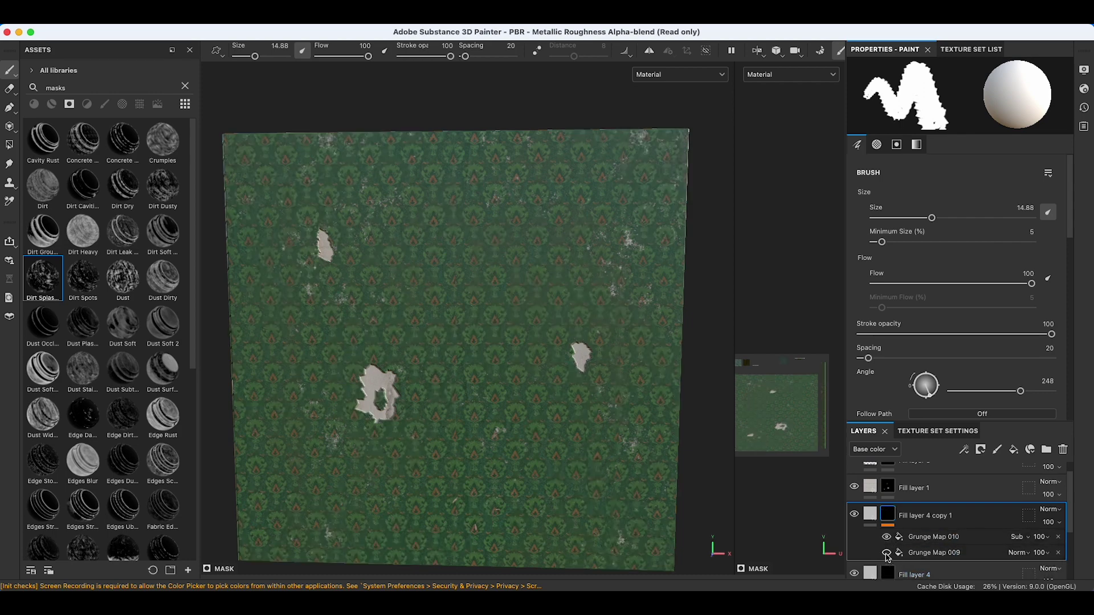
pyautogui.doubleClick(955, 539)
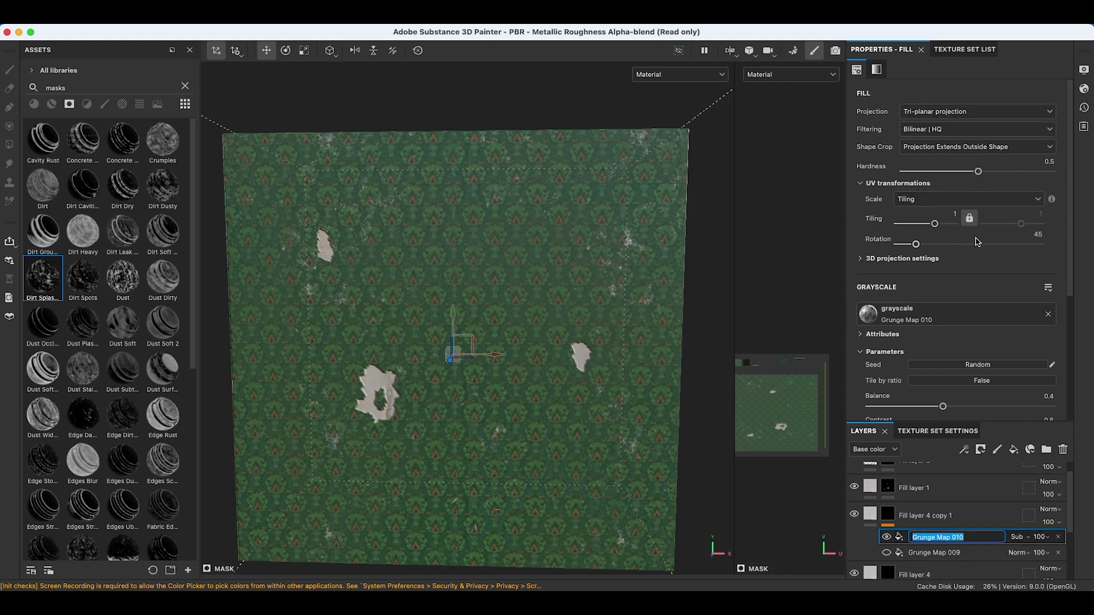
pyautogui.moveTo(980, 175); pyautogui.dragTo(959, 172)
pyautogui.moveTo(935, 228)
pyautogui.mouseDown()
pyautogui.moveTo(967, 225)
pyautogui.moveTo(954, 224)
pyautogui.mouseUp()
pyautogui.click(889, 554)
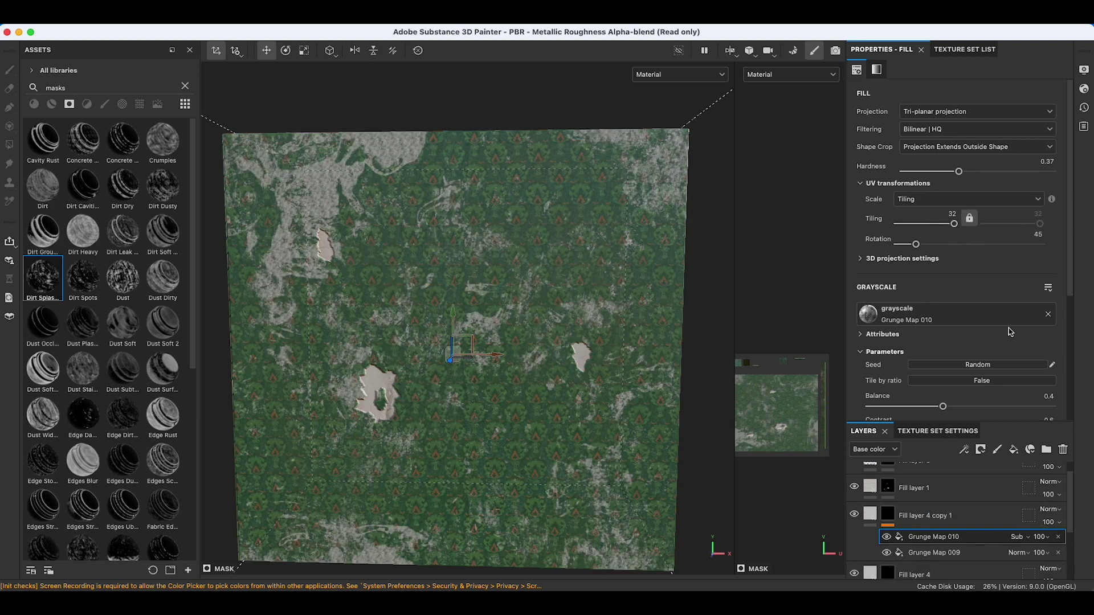
pyautogui.moveTo(954, 224); pyautogui.dragTo(915, 232)
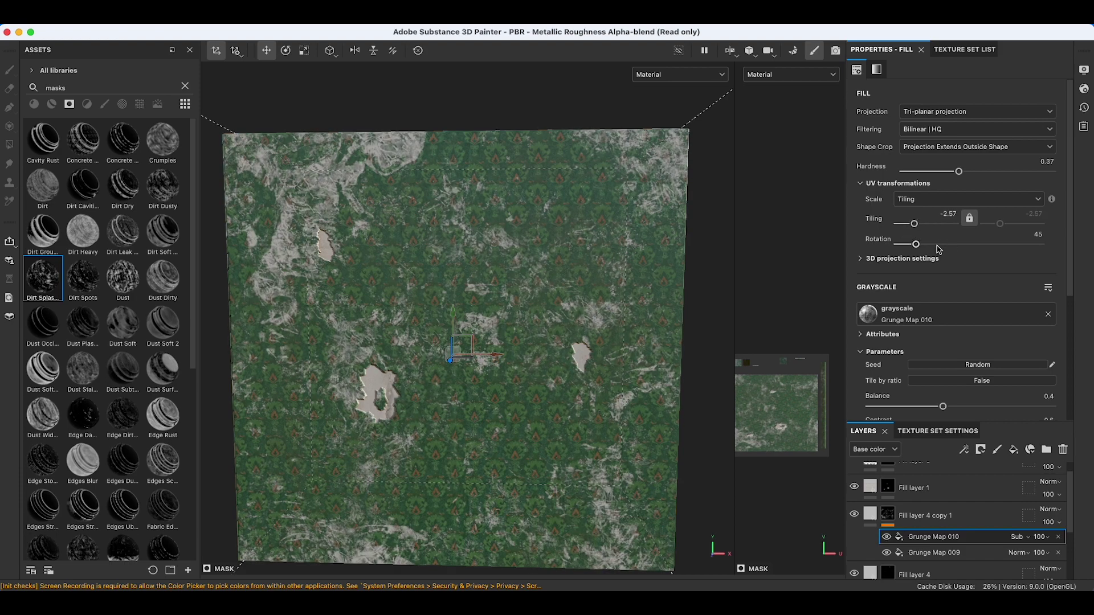
pyautogui.moveTo(924, 245); pyautogui.dragTo(919, 246)
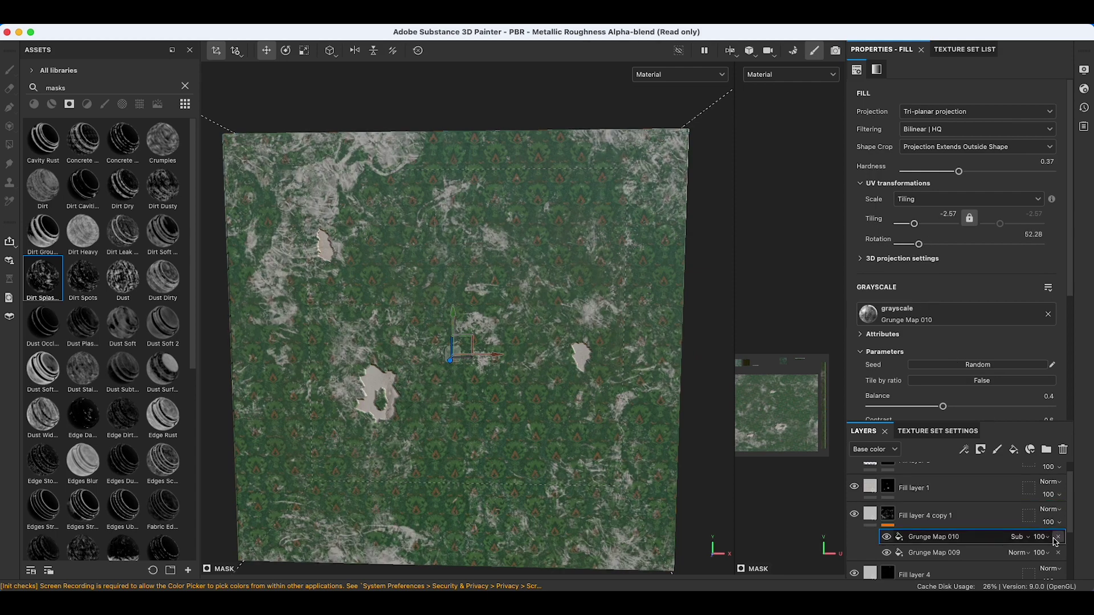
# Lower the opacity of Grunge Map 009 in the copied layer's mask to 35
pyautogui.click(1041, 553)
pyautogui.moveTo(1069, 577); pyautogui.dragTo(1050, 576)
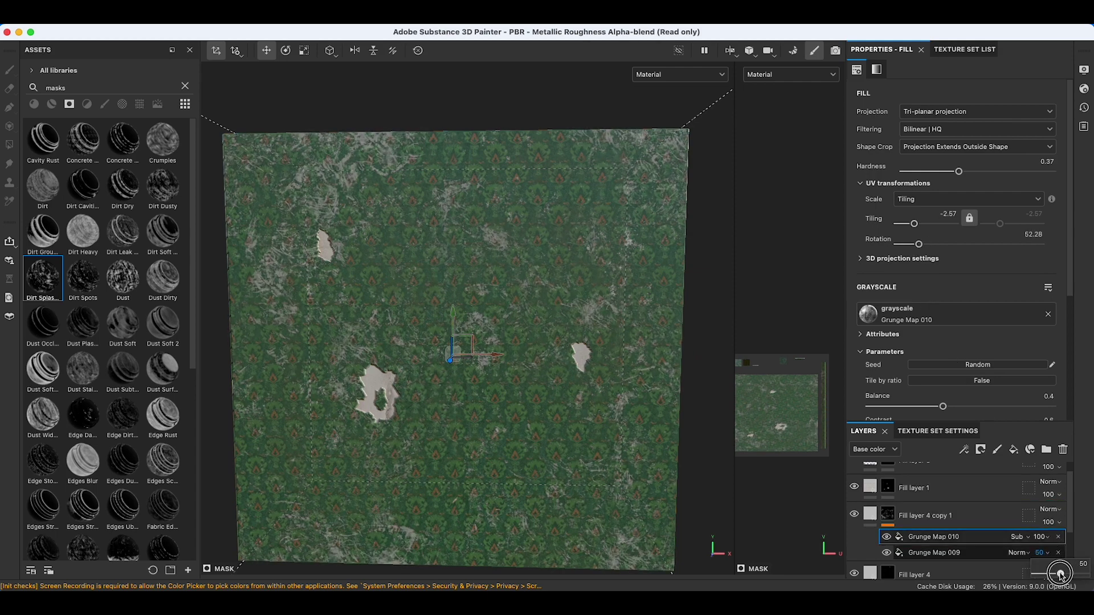
# Set Grunge Map 010's balance to 0.52, contrast to 0.81 and cracks to 0.37
pyautogui.scroll(-3, 955, 308)
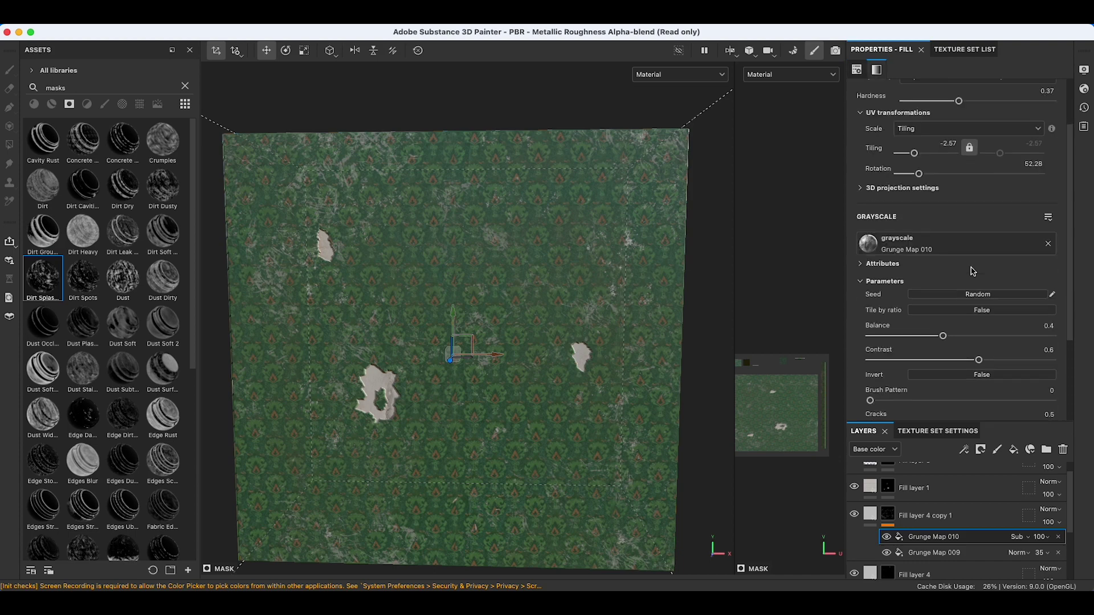
pyautogui.moveTo(943, 301); pyautogui.dragTo(1019, 330)
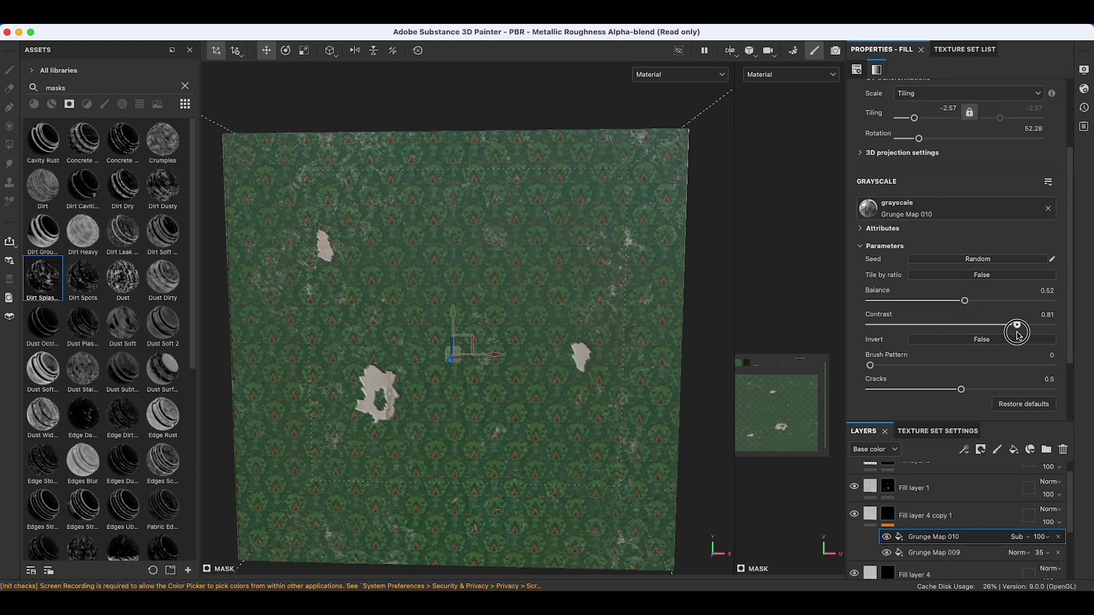
pyautogui.moveTo(873, 368)
pyautogui.mouseDown()
pyautogui.moveTo(908, 364)
pyautogui.moveTo(867, 371)
pyautogui.mouseUp()
pyautogui.moveTo(968, 390); pyautogui.dragTo(950, 395)
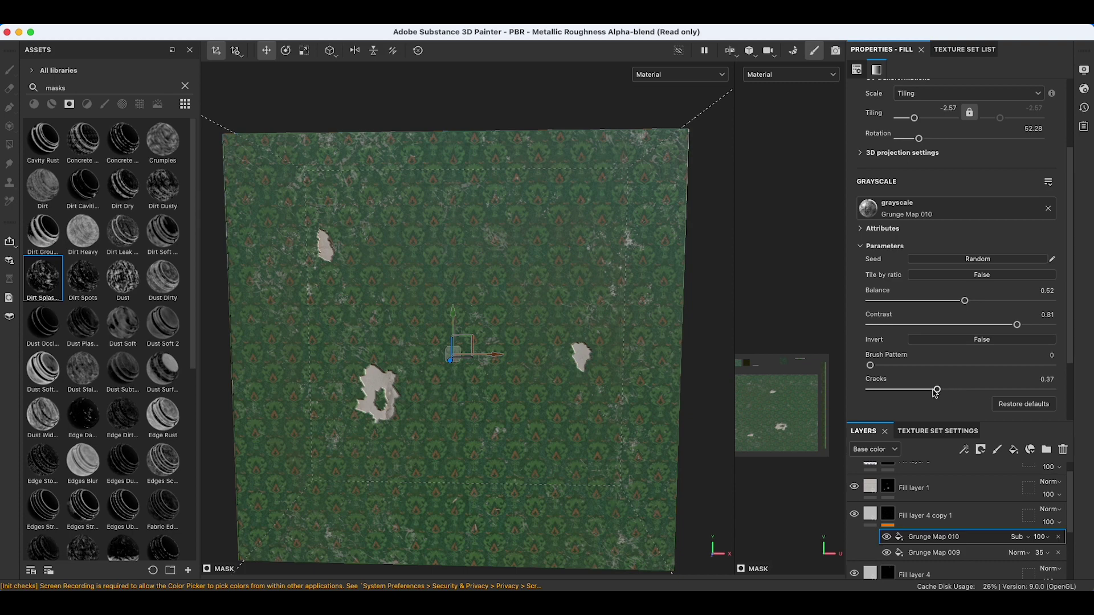
pyautogui.scroll(4, 964, 356)
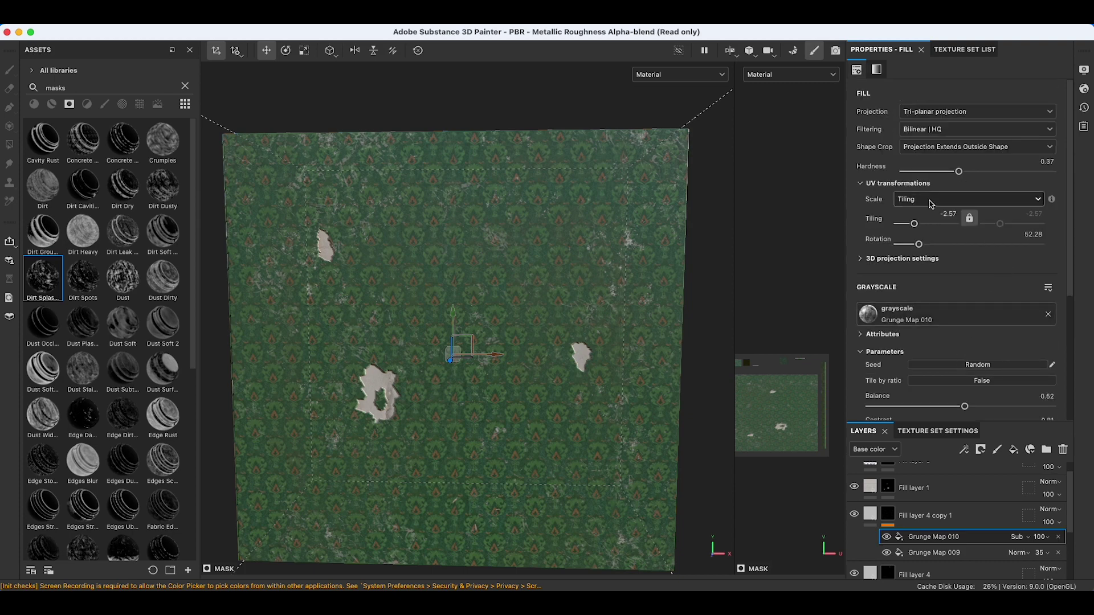
# Set Grunge Map 010's tiling to -2.21 and rotation to 49.29, and restore its grayscale parameters to their defaults
pyautogui.moveTo(914, 226); pyautogui.dragTo(918, 248)
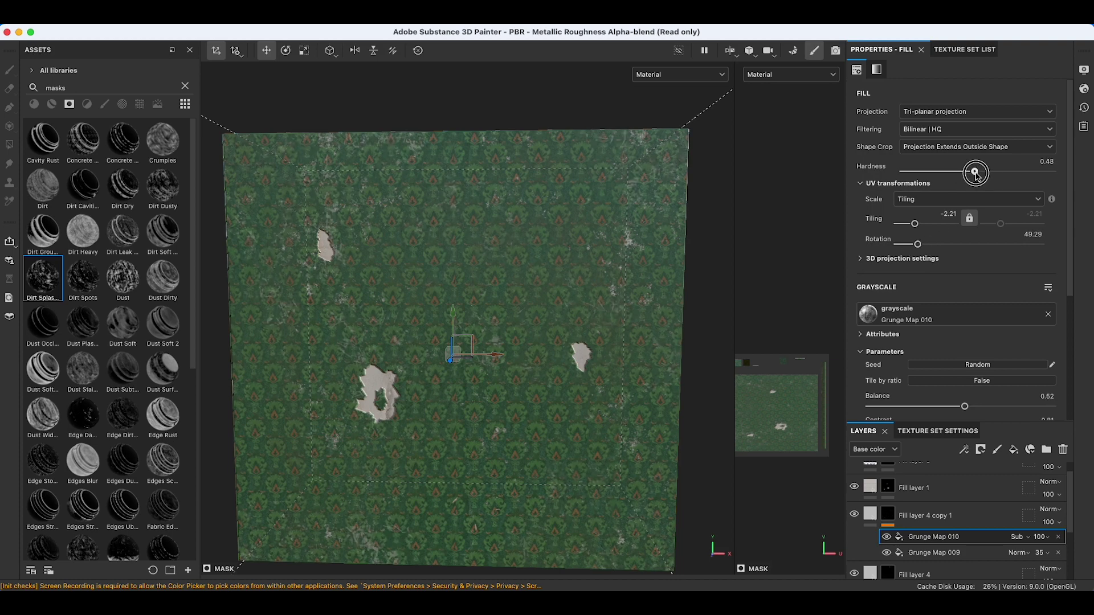
pyautogui.scroll(-5, 976, 276)
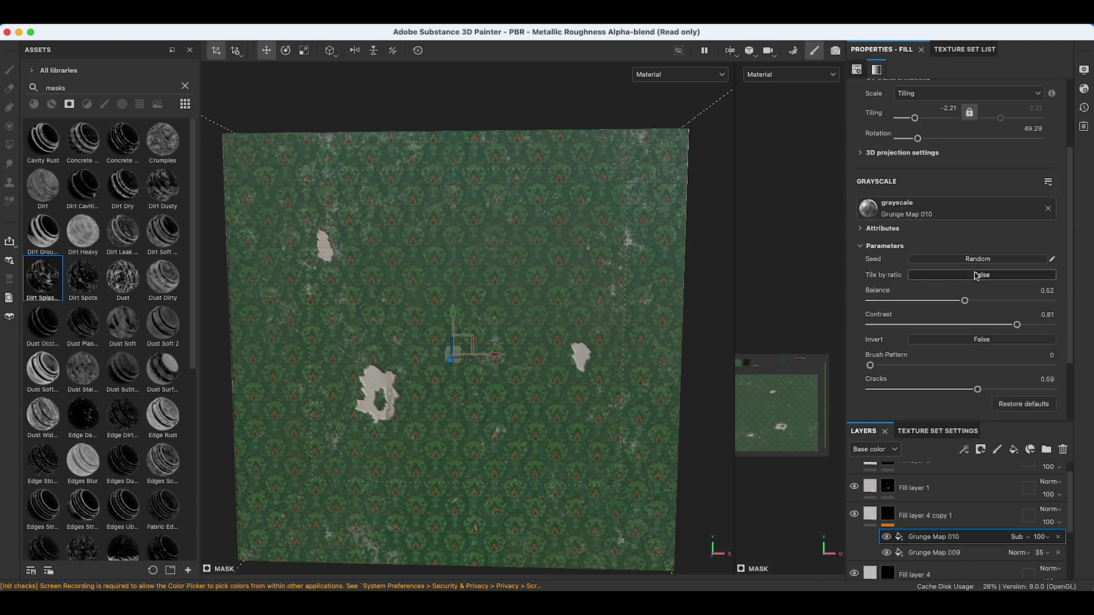
pyautogui.scroll(-4, 969, 379)
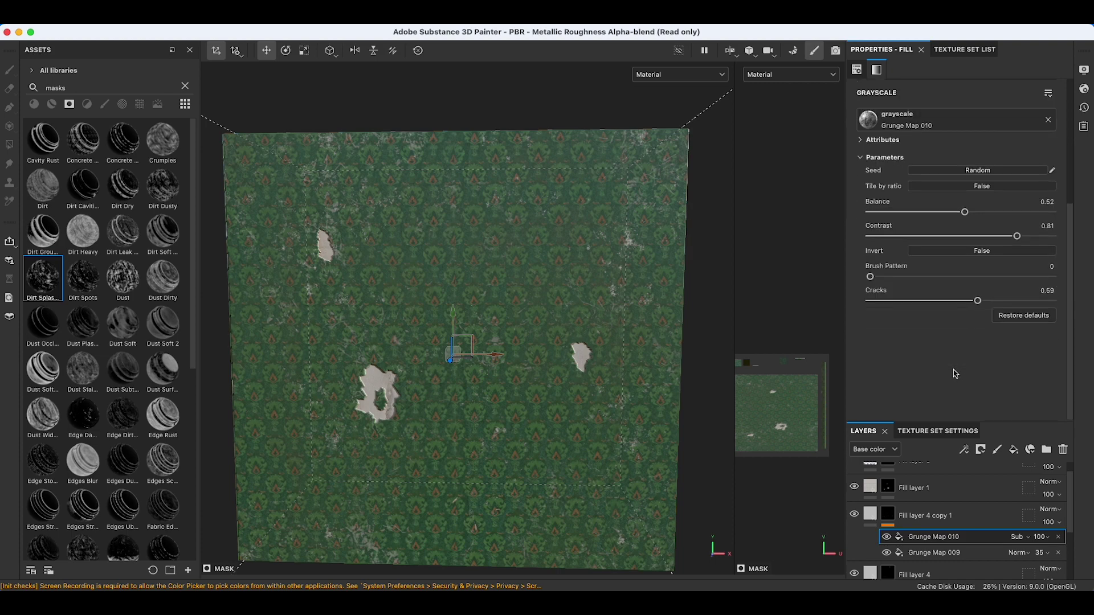
pyautogui.scroll(8, 949, 363)
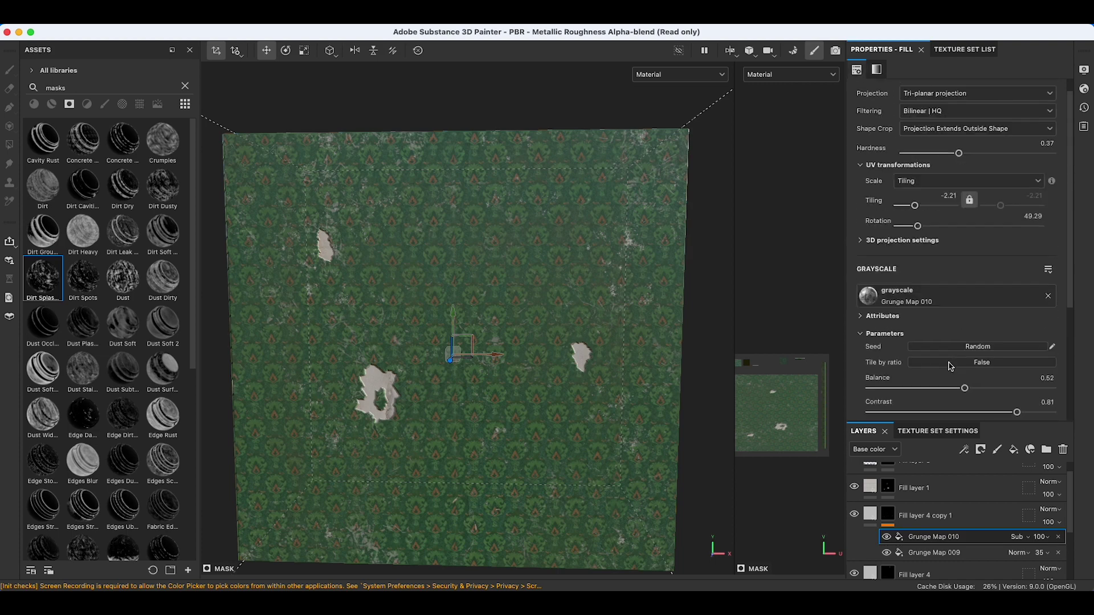
pyautogui.scroll(-8, 950, 366)
pyautogui.click(1030, 318)
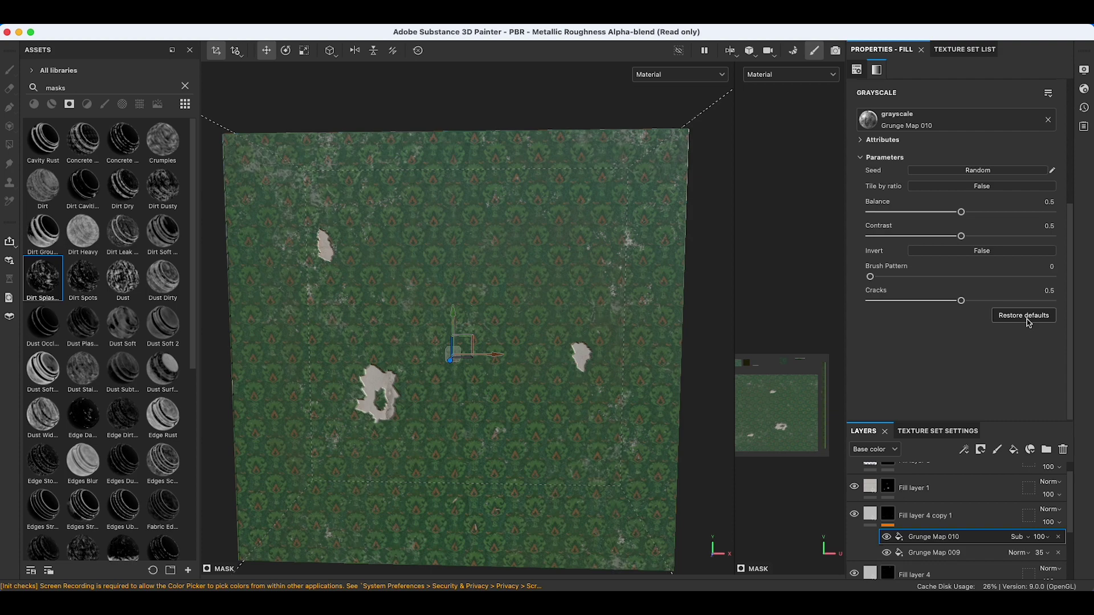
# Set Grunge Map 010's hardness to 0.33, tiling to -2.97 and rotation to 45
pyautogui.scroll(8, 927, 344)
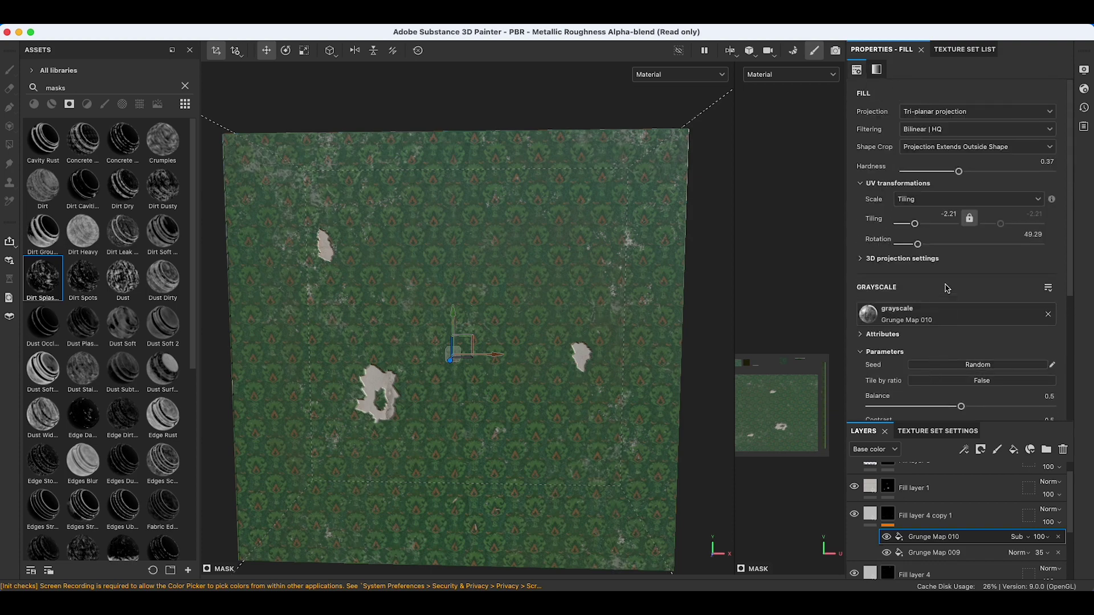
pyautogui.click(953, 173)
pyautogui.moveTo(919, 225); pyautogui.dragTo(912, 245)
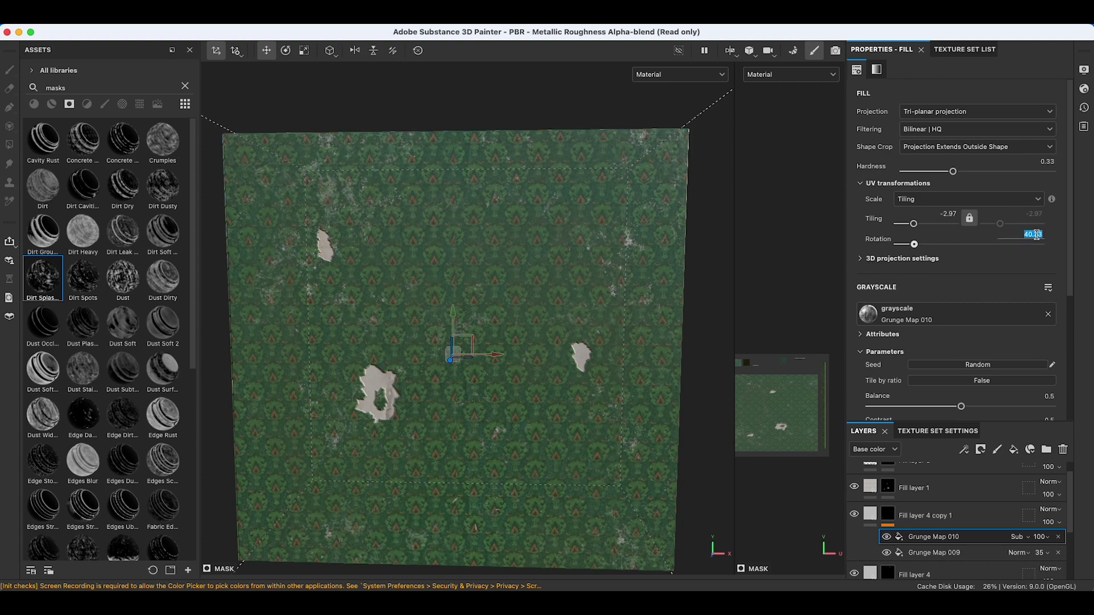
pyautogui.press('Return')
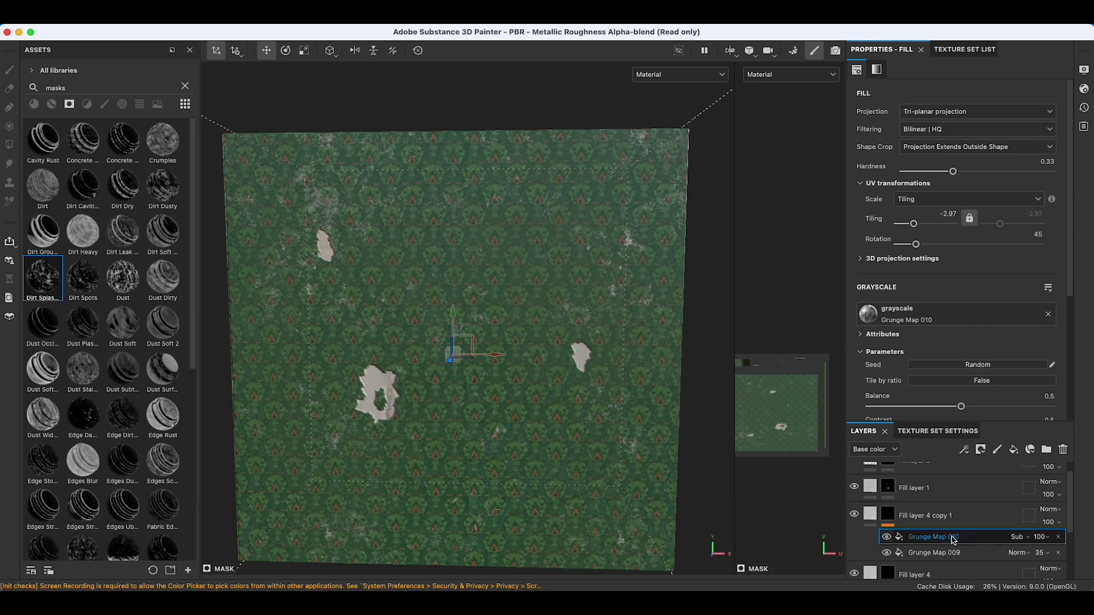
# Duplicate Fill layer 4 and remove the Mask Editor generator from the copy's mask
pyautogui.scroll(-3, 945, 522)
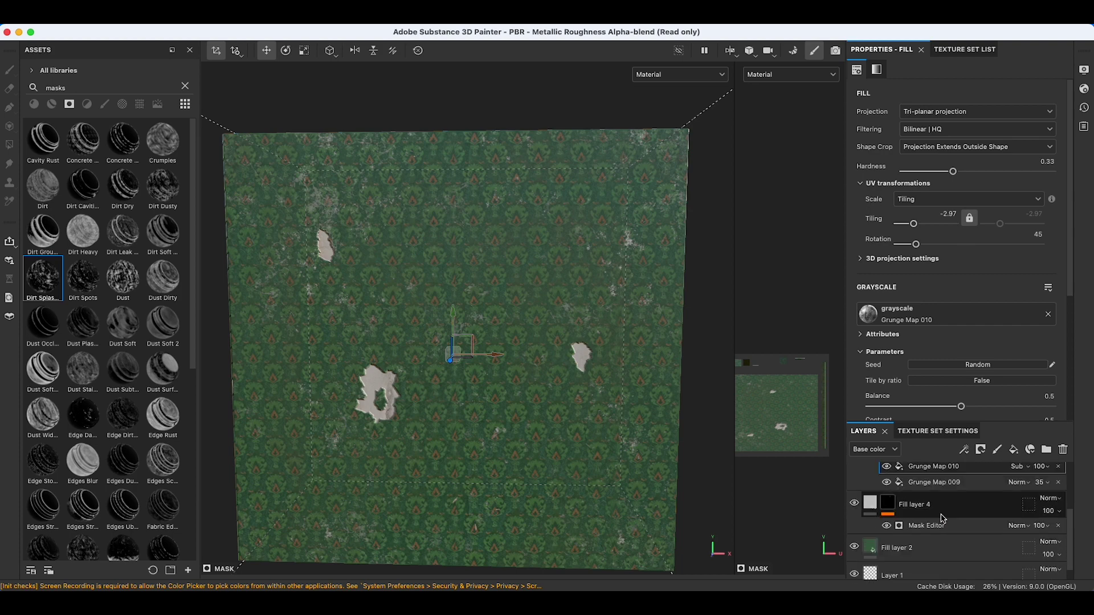
pyautogui.click(926, 505)
pyautogui.rightClick(925, 506)
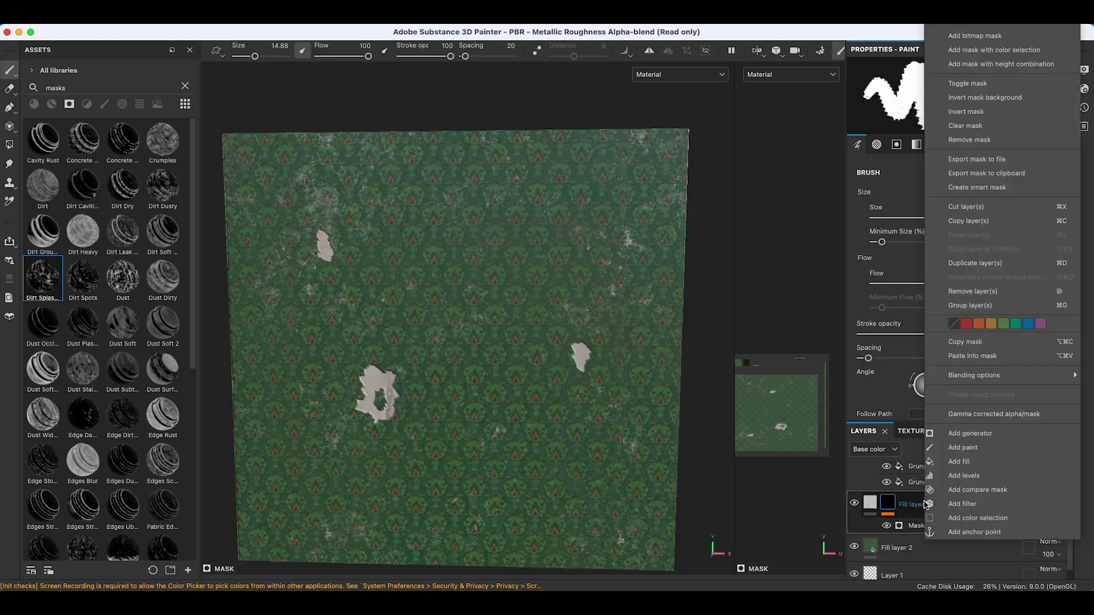
pyautogui.click(975, 262)
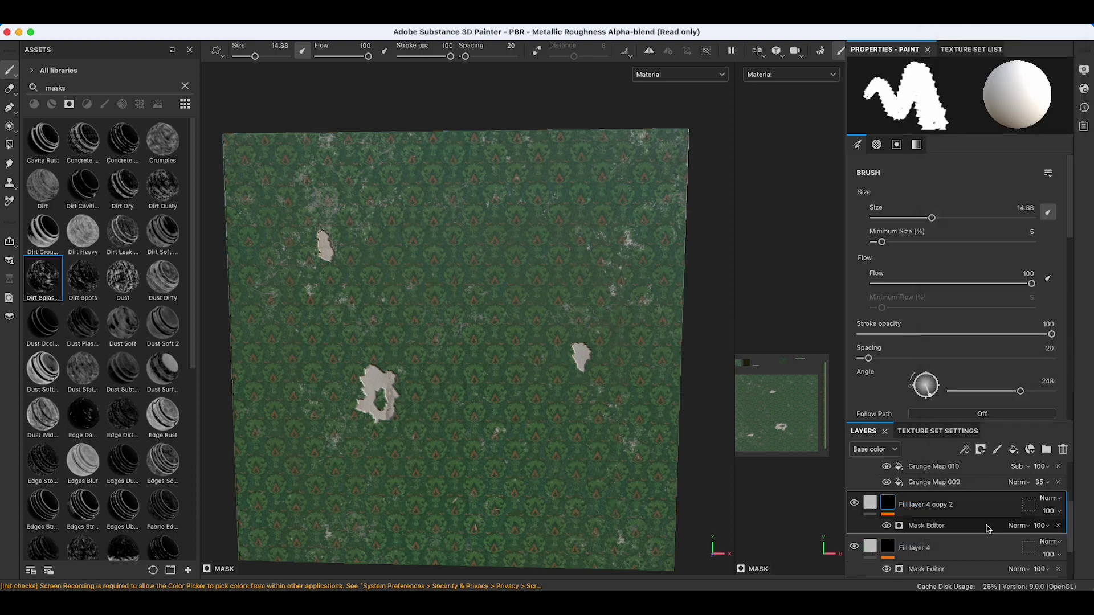
pyautogui.click(1058, 526)
# Apply the Surface Worn smart mask to Fill layer 4 copy 2
pyautogui.click(952, 505)
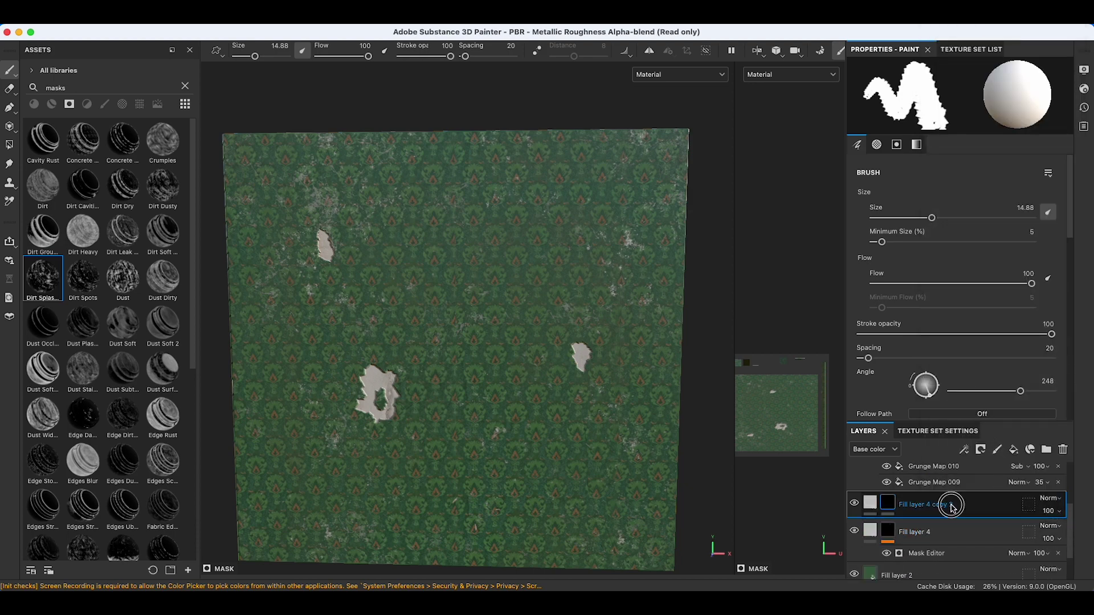
pyautogui.scroll(-6, 123, 438)
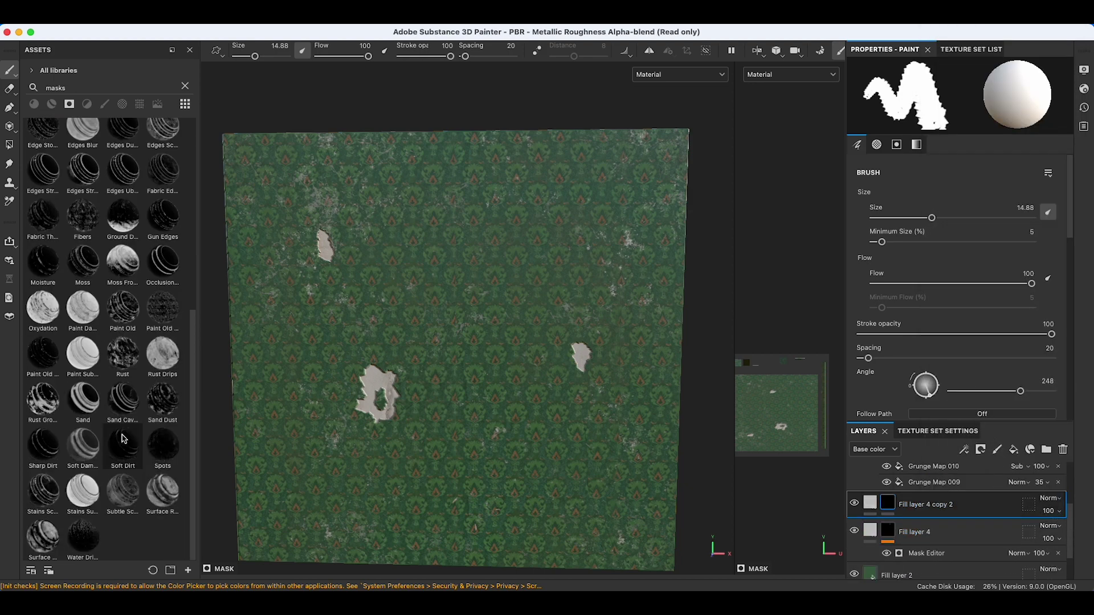
pyautogui.moveTo(87, 503)
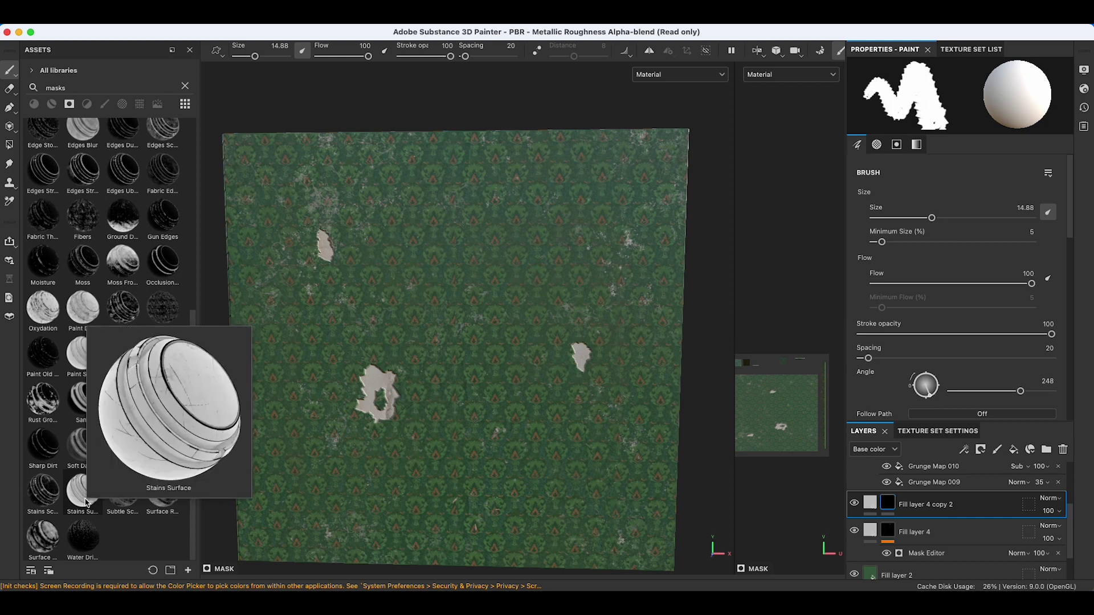
pyautogui.moveTo(49, 494)
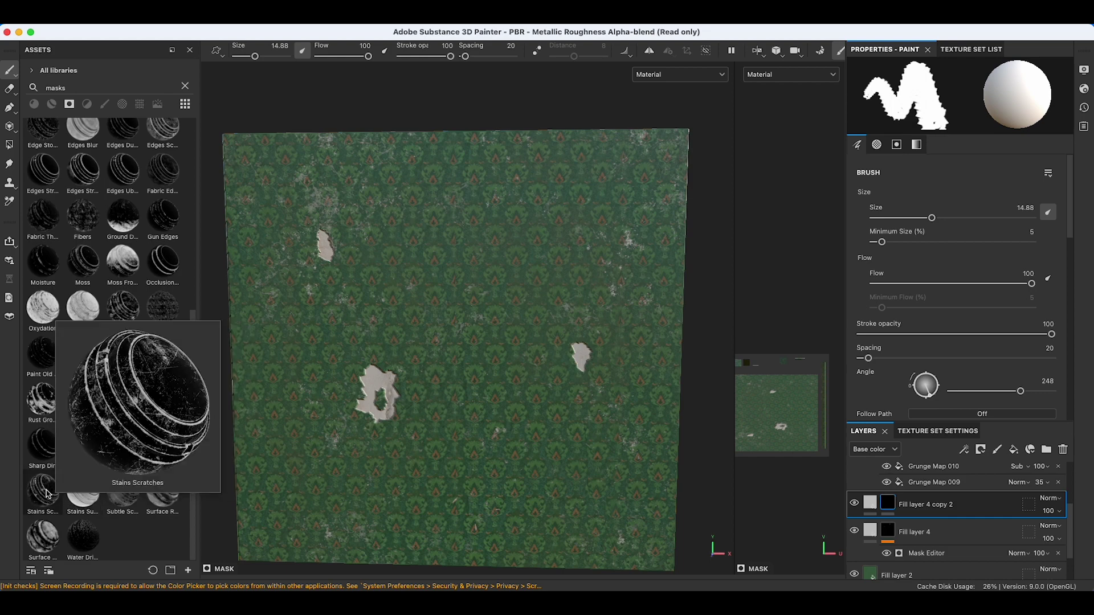
pyautogui.moveTo(41, 551)
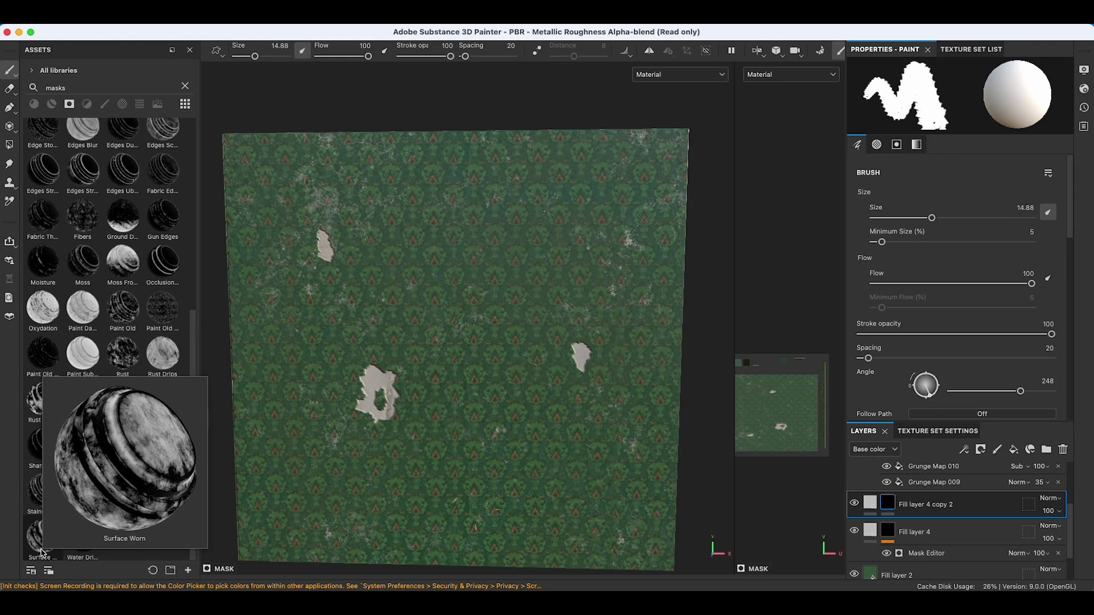
pyautogui.moveTo(41, 552); pyautogui.dragTo(926, 505)
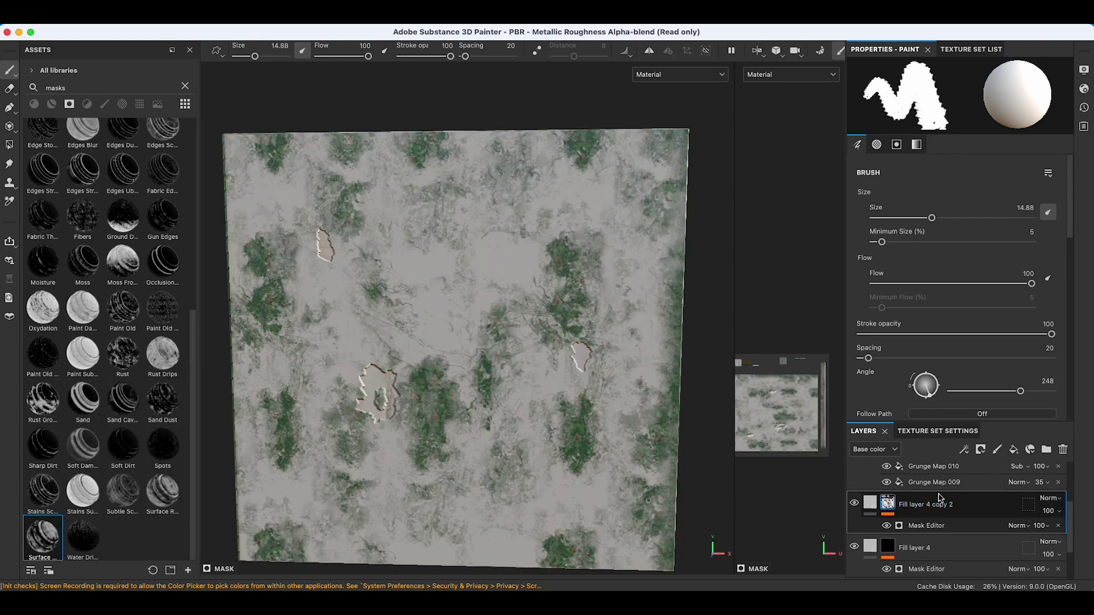
# Set the brush size to 14.05
pyautogui.scroll(3, 939, 501)
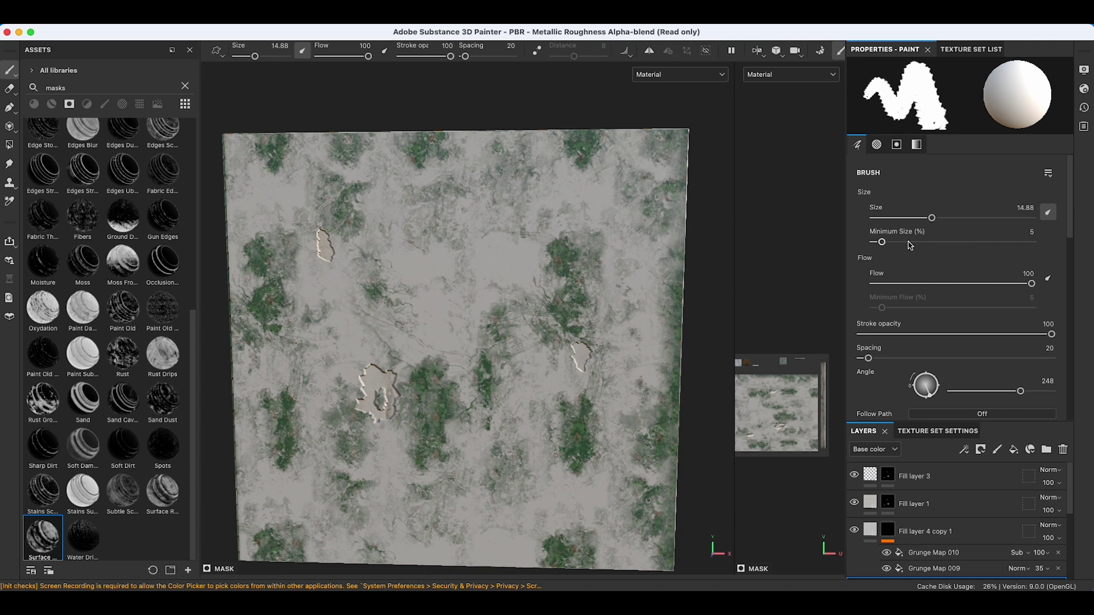
pyautogui.moveTo(940, 220)
pyautogui.mouseDown()
pyautogui.moveTo(911, 218)
pyautogui.moveTo(931, 224)
pyautogui.mouseUp()
pyautogui.scroll(-3, 943, 522)
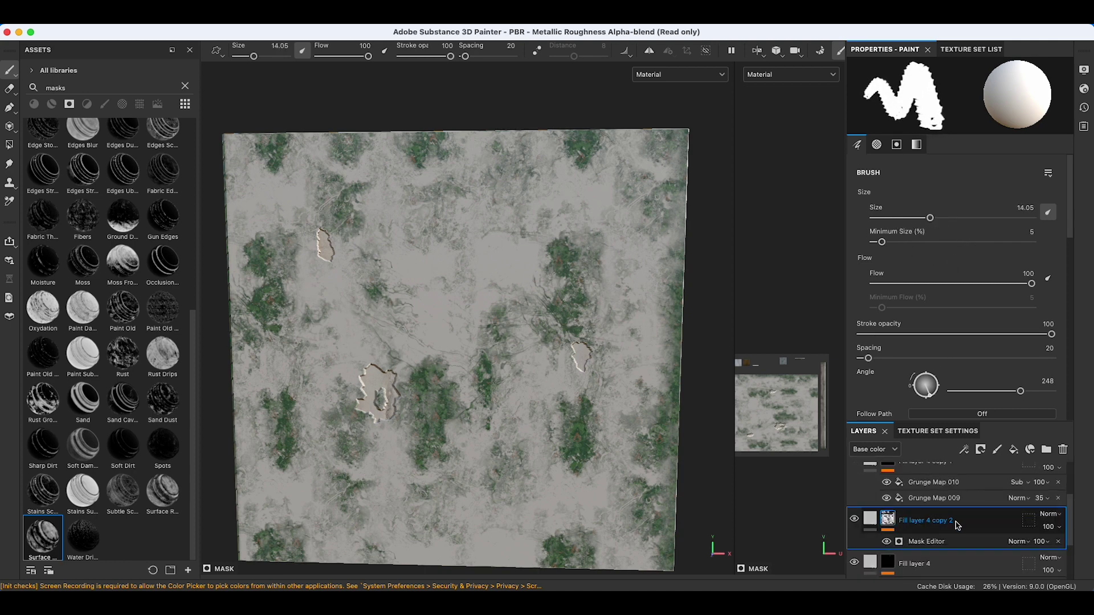
# Set the Mask Editor's global balance to 0.04, global contrast to 0.22 and Texture 2 to 0.22 on Fill layer 4 copy 2
pyautogui.click(930, 542)
pyautogui.scroll(8, 1004, 213)
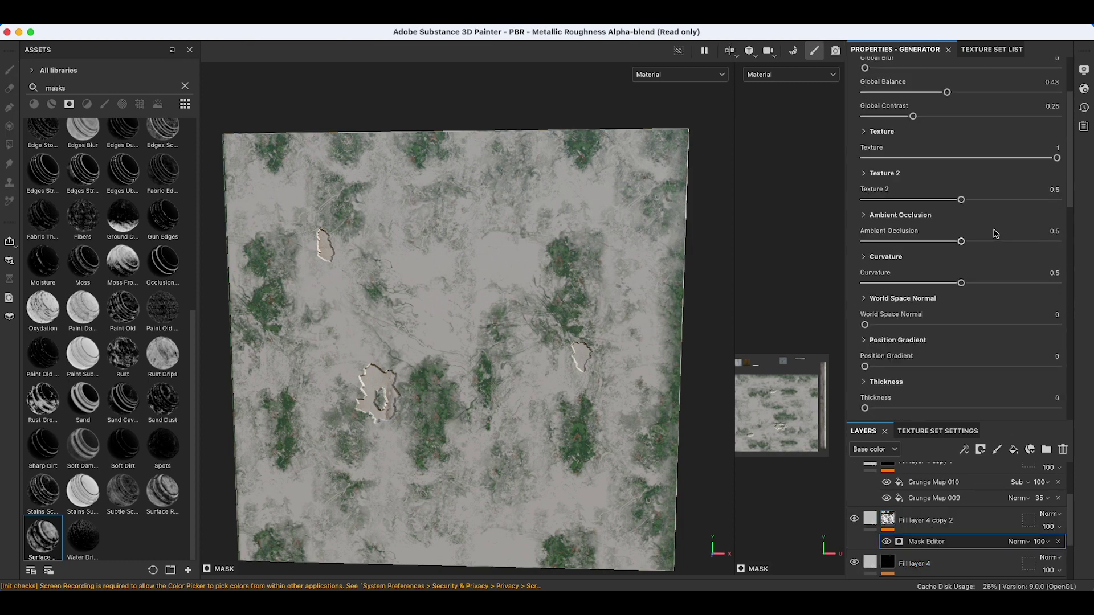
pyautogui.moveTo(947, 199); pyautogui.dragTo(907, 222)
pyautogui.moveTo(962, 306); pyautogui.dragTo(907, 306)
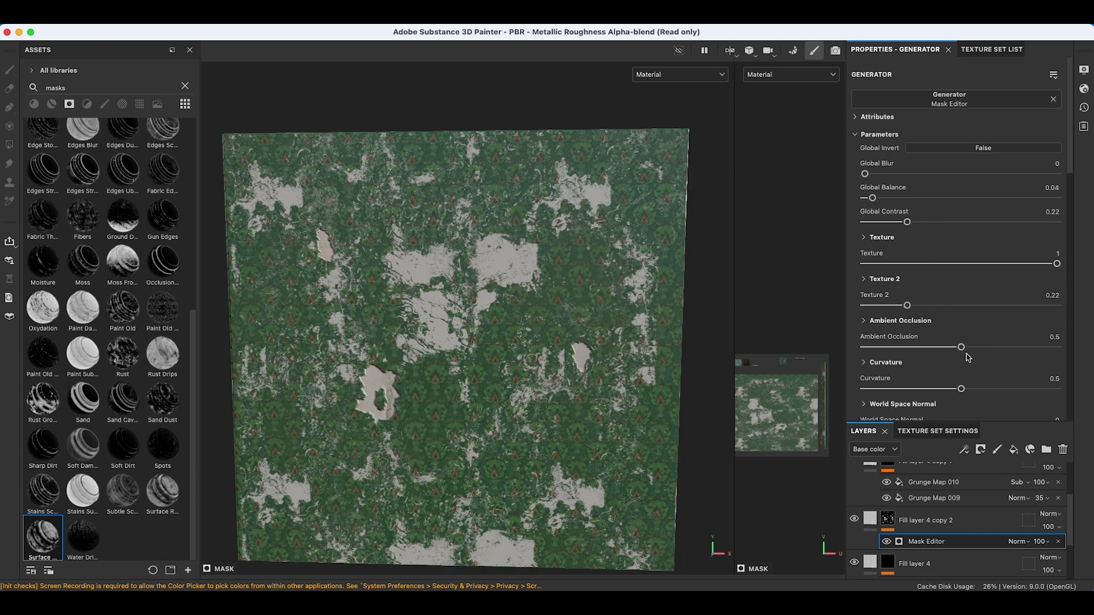
# Set the Mask Editor's ambient occlusion to 0.44 and curvature to 0.49, keeping thickness at 0
pyautogui.moveTo(961, 349)
pyautogui.mouseDown()
pyautogui.moveTo(917, 349)
pyautogui.moveTo(949, 349)
pyautogui.mouseUp()
pyautogui.moveTo(962, 390)
pyautogui.mouseDown()
pyautogui.moveTo(940, 387)
pyautogui.moveTo(989, 387)
pyautogui.moveTo(940, 389)
pyautogui.moveTo(963, 382)
pyautogui.mouseUp()
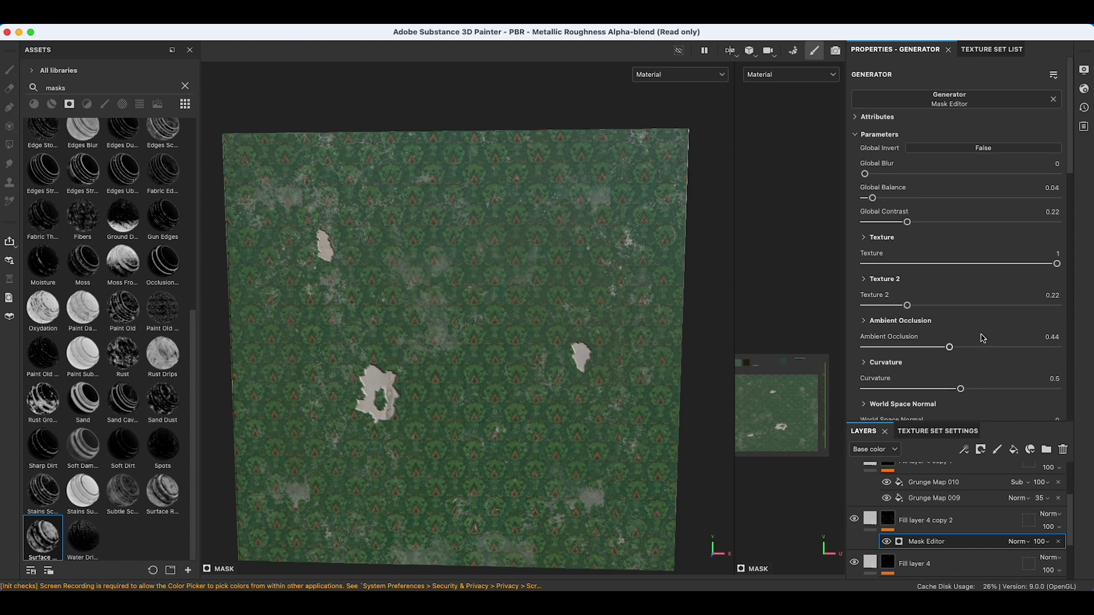
pyautogui.scroll(-4, 985, 338)
pyautogui.moveTo(955, 286); pyautogui.dragTo(955, 285)
pyautogui.scroll(-3, 971, 345)
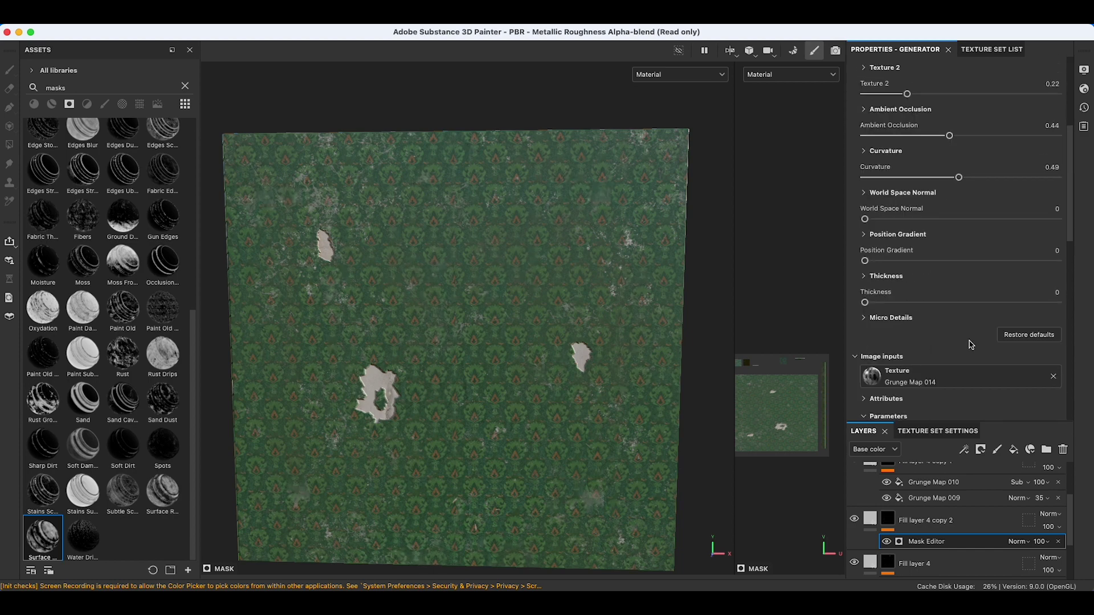
pyautogui.scroll(-1, 906, 306)
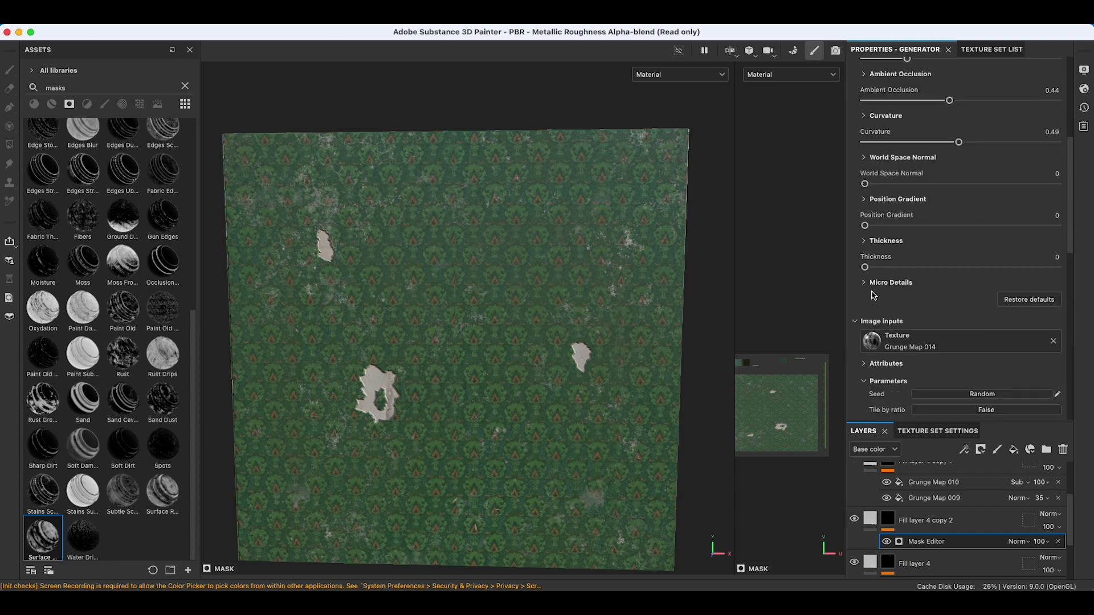
pyautogui.moveTo(865, 267)
pyautogui.mouseDown()
pyautogui.moveTo(884, 268)
pyautogui.moveTo(866, 270)
pyautogui.mouseUp()
# Randomize the seed of the Mask Editor's Grunge Map 014 texture and set its balance to 0.71 and brush pattern to 0.4
pyautogui.scroll(-2, 946, 310)
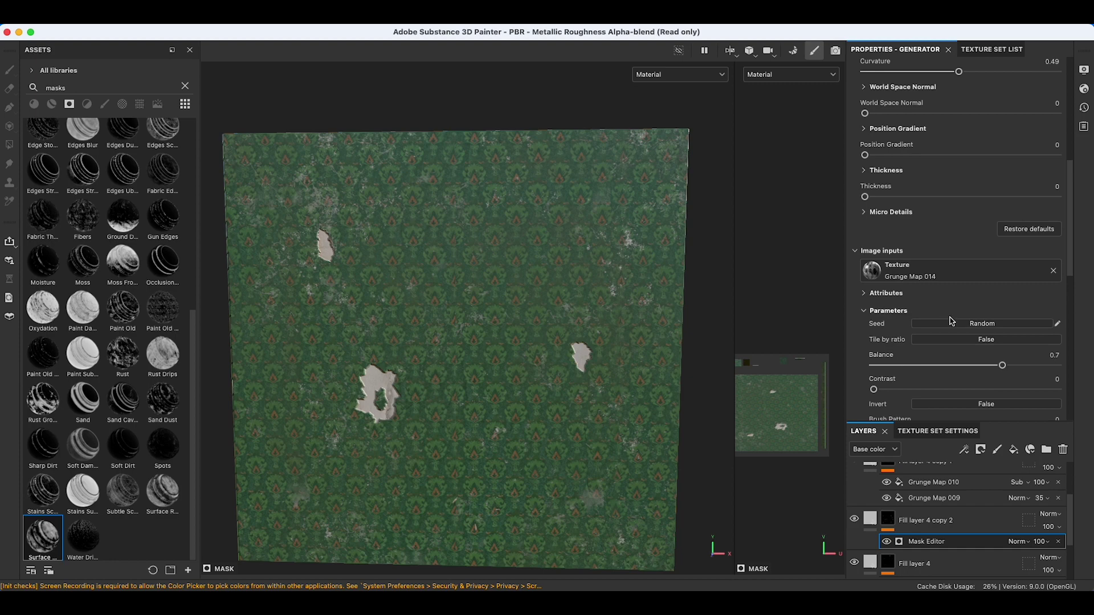
pyautogui.click(977, 325)
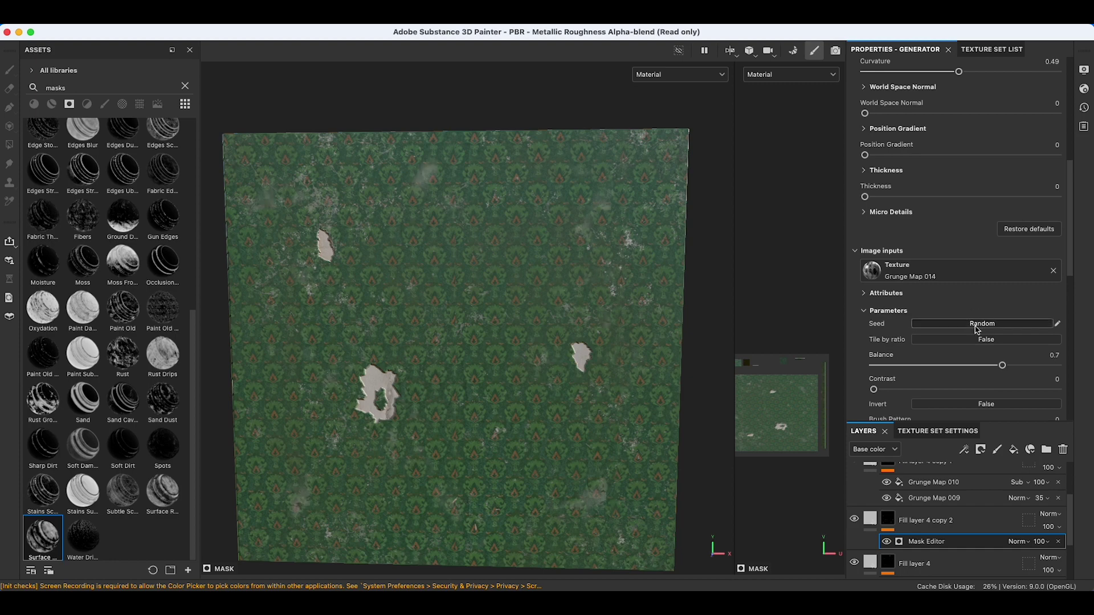
pyautogui.moveTo(1003, 369)
pyautogui.mouseDown()
pyautogui.moveTo(990, 369)
pyautogui.moveTo(1045, 371)
pyautogui.moveTo(1004, 369)
pyautogui.mouseUp()
pyautogui.scroll(-3, 917, 328)
pyautogui.moveTo(874, 319)
pyautogui.mouseDown()
pyautogui.moveTo(898, 318)
pyautogui.moveTo(873, 320)
pyautogui.mouseUp()
pyautogui.moveTo(876, 363)
pyautogui.mouseDown()
pyautogui.moveTo(1017, 364)
pyautogui.moveTo(911, 364)
pyautogui.moveTo(948, 365)
pyautogui.mouseUp()
pyautogui.scroll(-4, 969, 353)
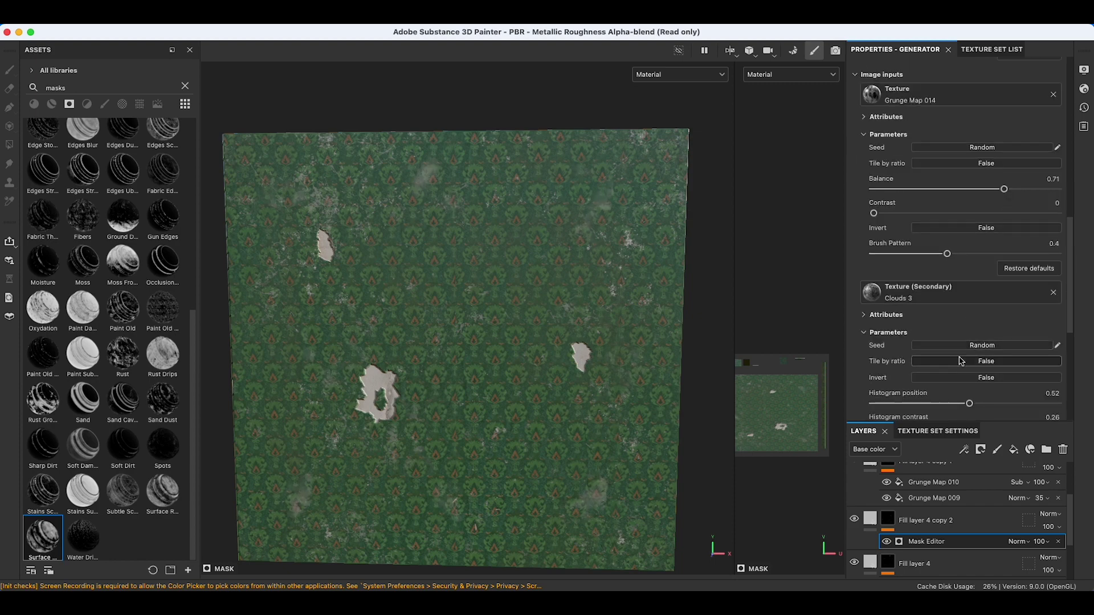
# Randomize the seed of the secondary Clouds 3 texture and set its histogram position to 0.48 and histogram contrast to 0.44
pyautogui.click(986, 351)
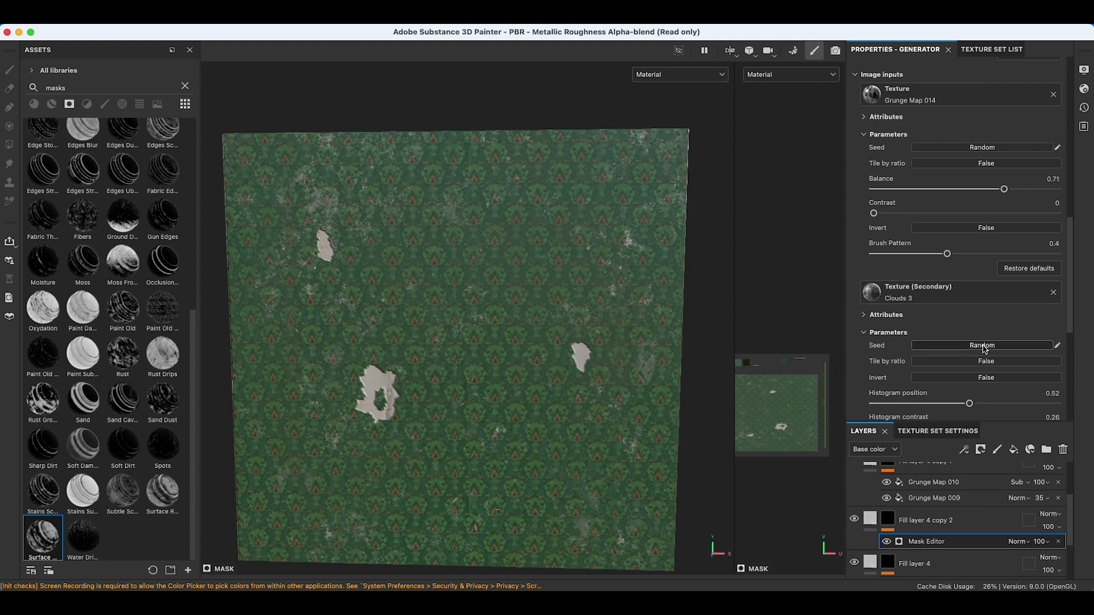
pyautogui.moveTo(970, 403)
pyautogui.mouseDown()
pyautogui.moveTo(938, 403)
pyautogui.moveTo(978, 404)
pyautogui.mouseUp()
pyautogui.scroll(-1, 971, 389)
pyautogui.scroll(-1, 971, 390)
pyautogui.moveTo(978, 333); pyautogui.dragTo(954, 357)
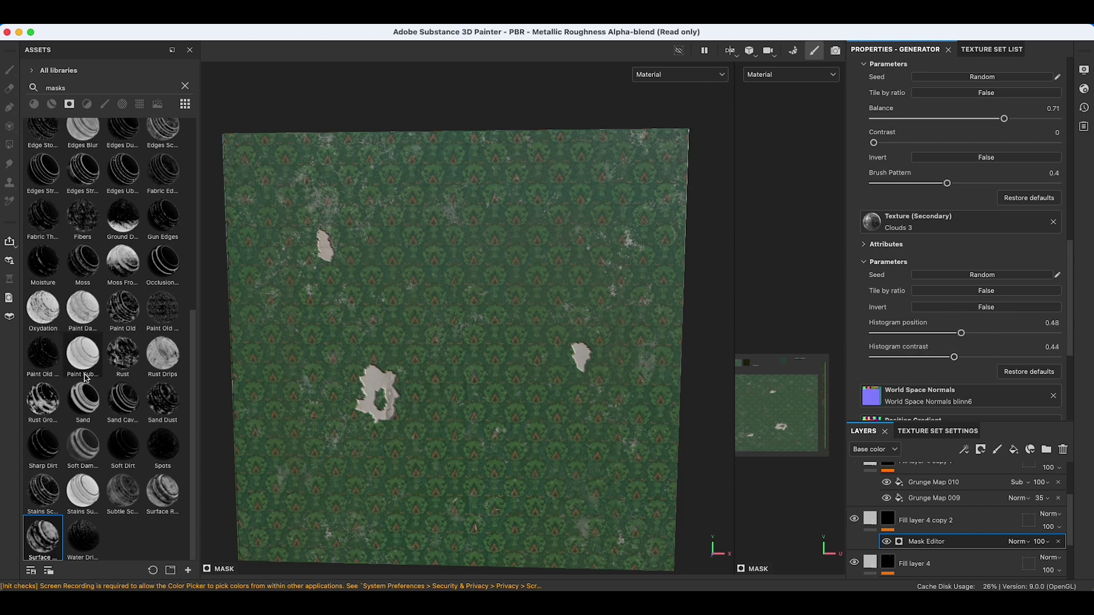
# Duplicate Fill layer 4 copy 2 and remove the Mask Editor generator from the new copy's mask
pyautogui.scroll(5, 83, 353)
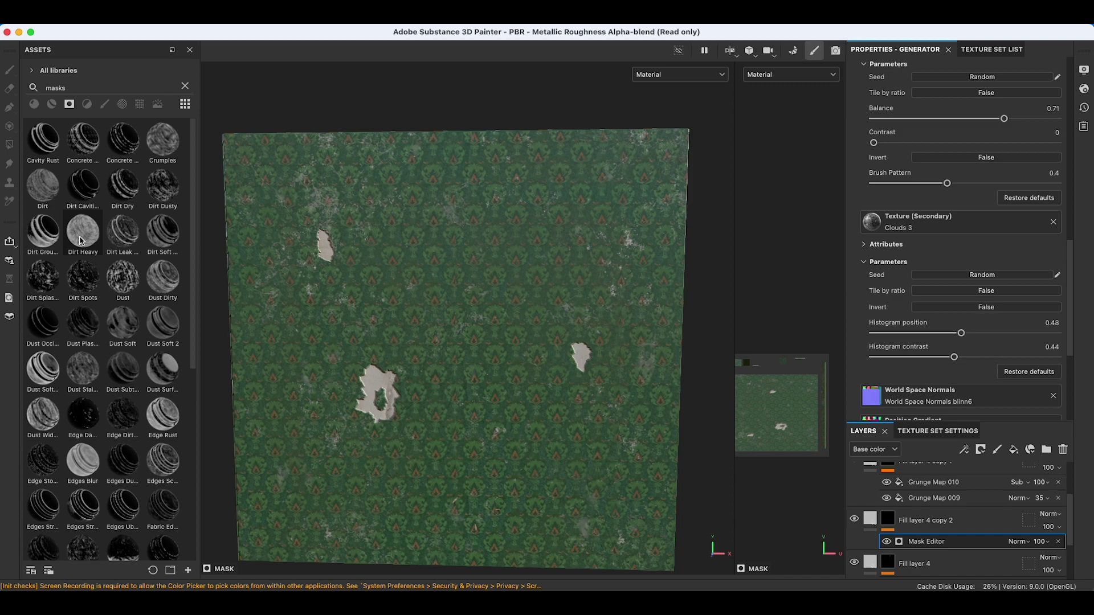
pyautogui.click(930, 521)
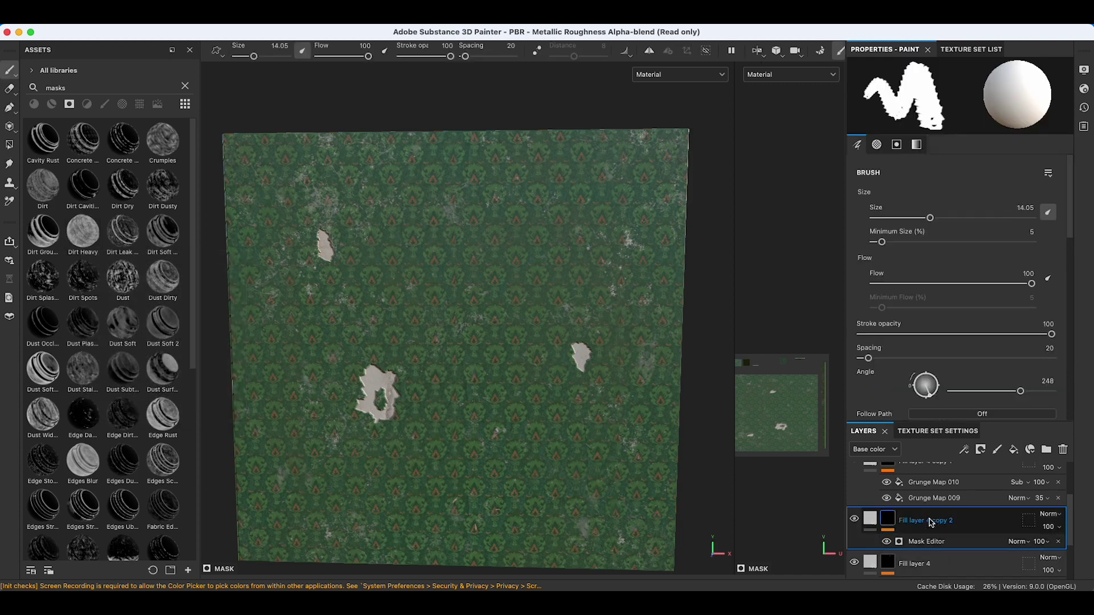
pyautogui.rightClick(930, 522)
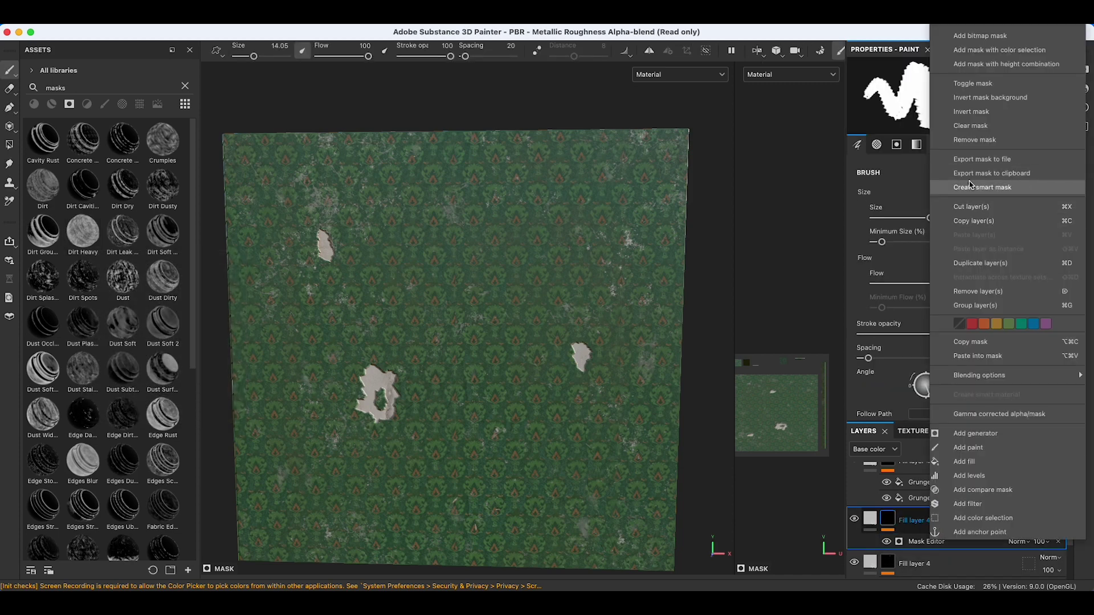
pyautogui.click(980, 262)
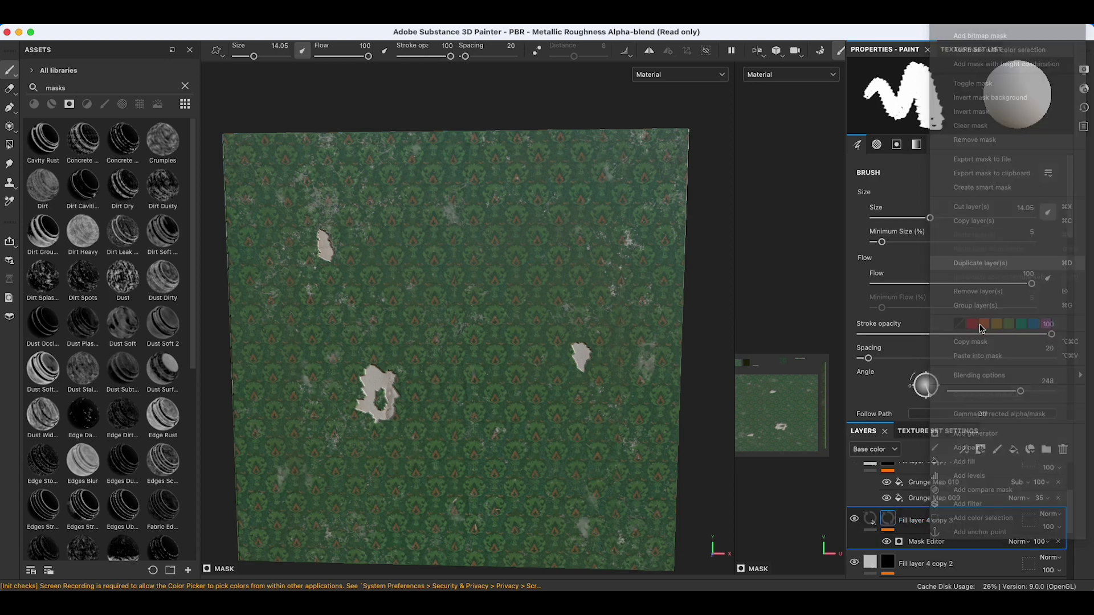
pyautogui.click(959, 543)
pyautogui.click(1058, 541)
# Apply the Moss smart mask to Fill layer 4 copy 3
pyautogui.scroll(-6, 89, 267)
pyautogui.moveTo(88, 268)
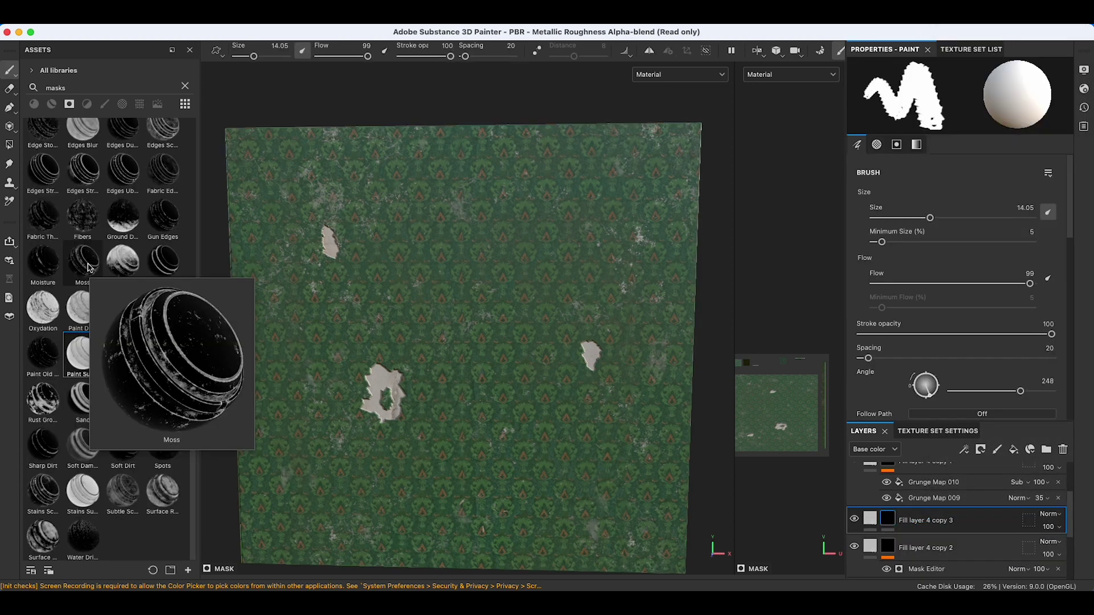
pyautogui.moveTo(88, 268); pyautogui.dragTo(892, 523)
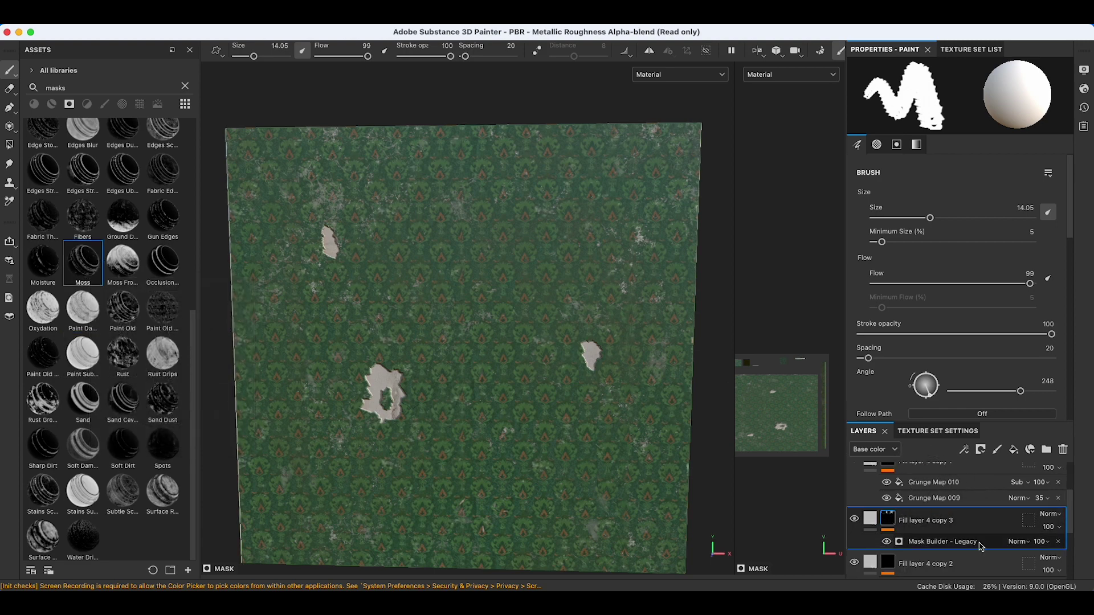
# Replace the Moss mask on Fill layer 4 copy 3 with the Occlusion smart mask
pyautogui.click(950, 546)
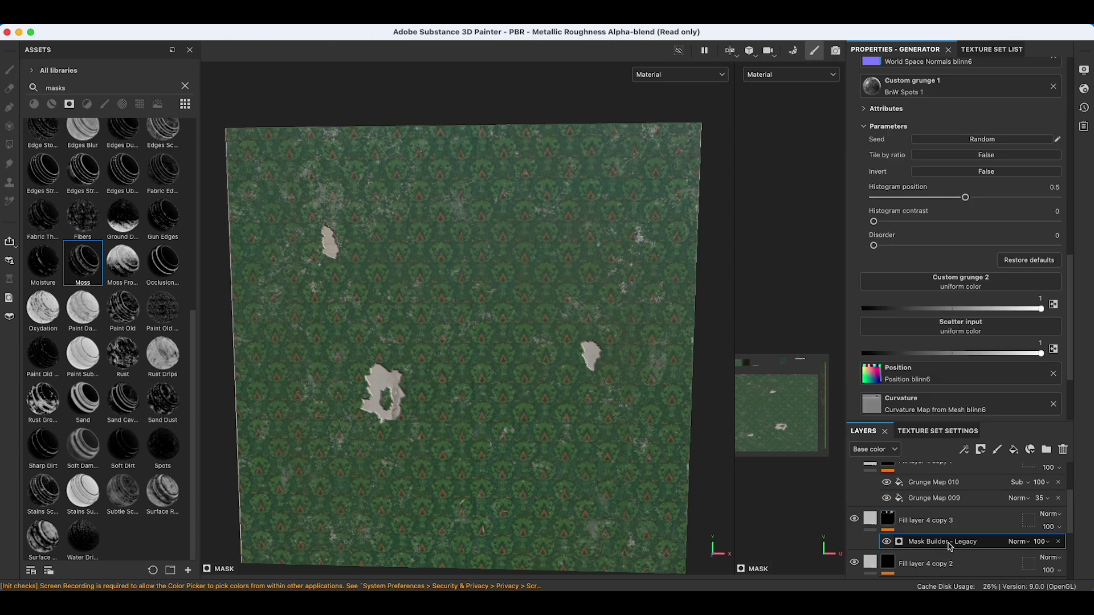
pyautogui.scroll(10, 970, 311)
pyautogui.moveTo(980, 173); pyautogui.dragTo(913, 174)
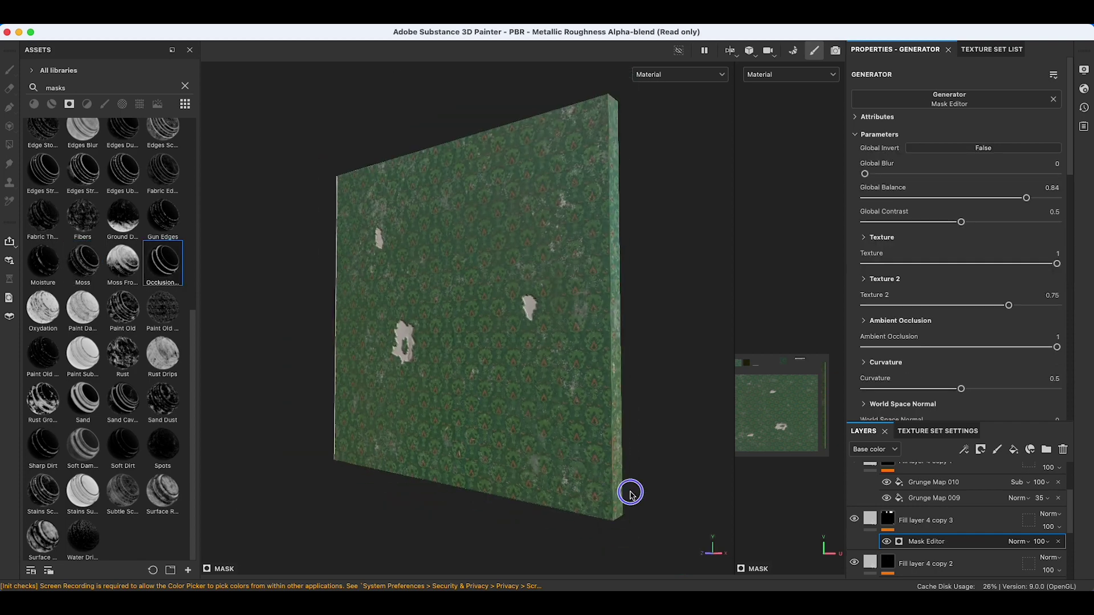
pyautogui.scroll(-2, 602, 515)
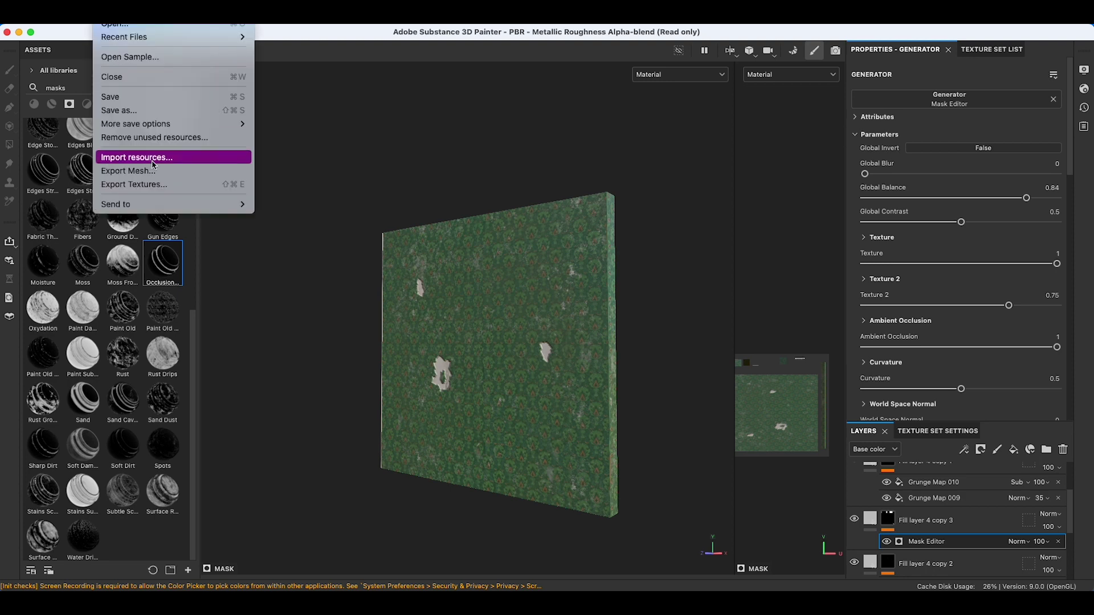
# Open the texture export settings and set the output directory to the sourceimages folder of the Wall project on the Desktop
pyautogui.click(147, 188)
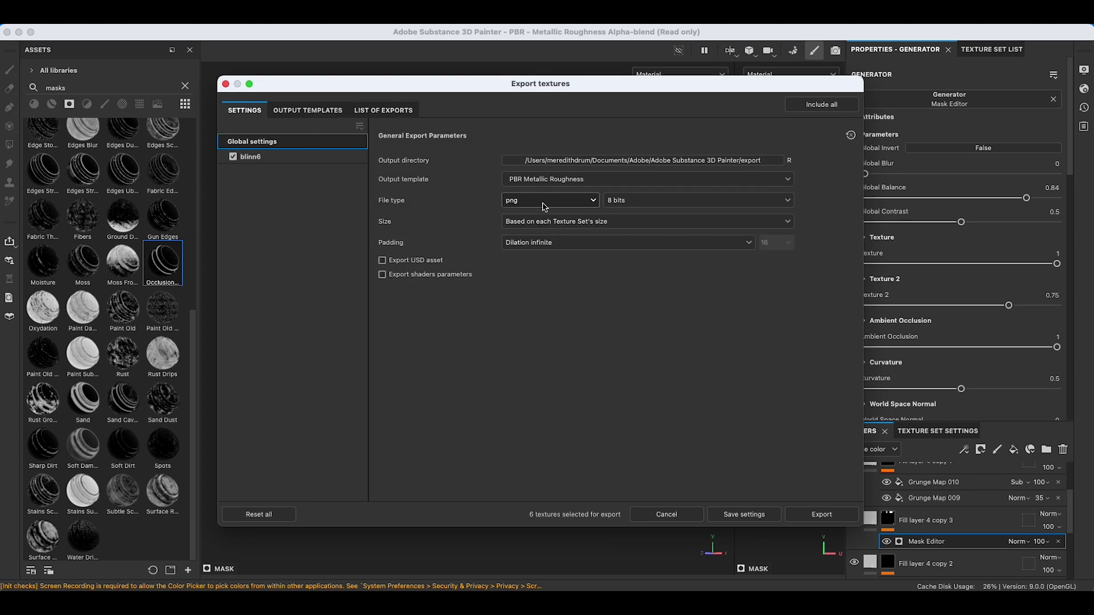
pyautogui.click(770, 161)
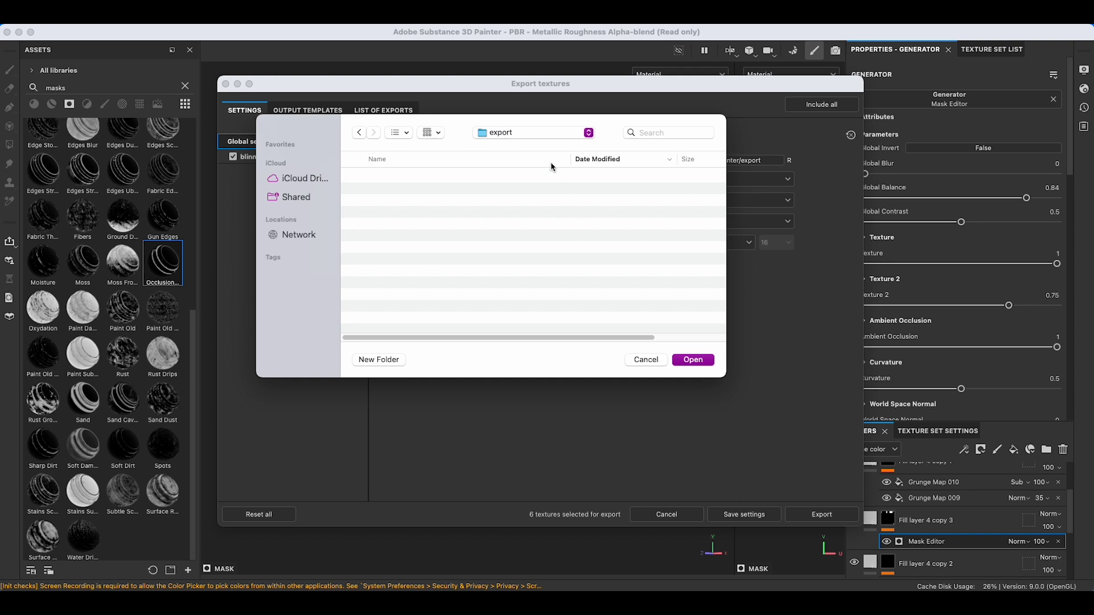
pyautogui.click(540, 130)
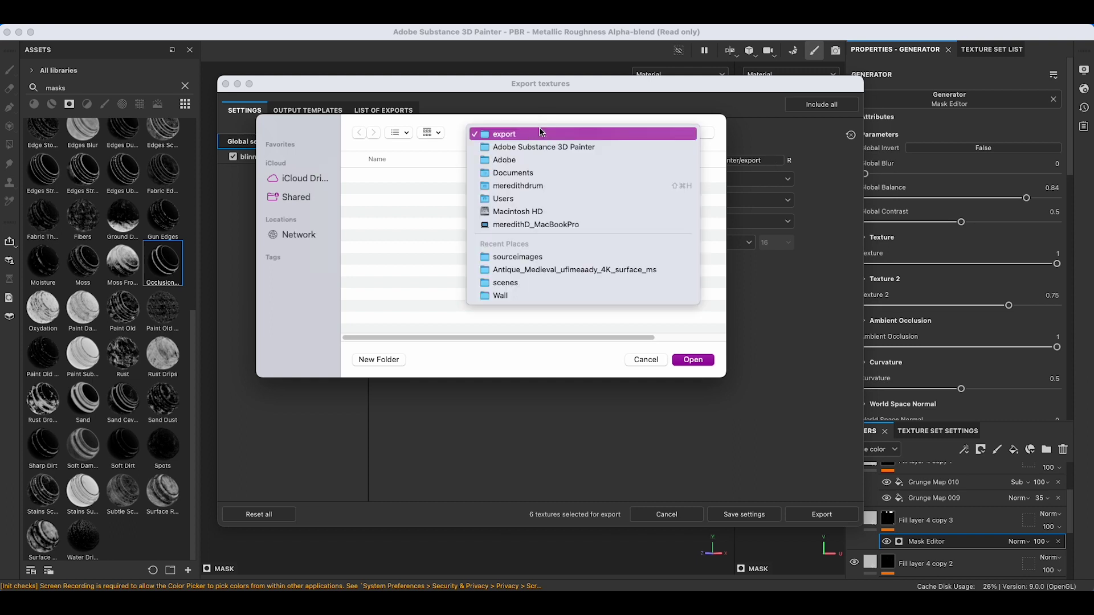
pyautogui.click(528, 184)
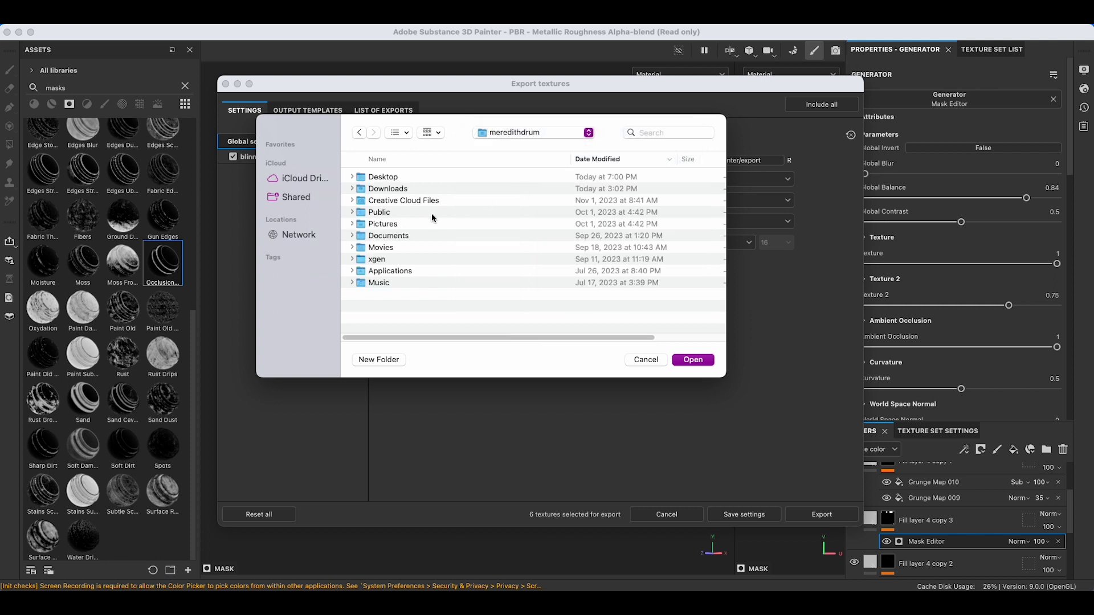
pyautogui.doubleClick(381, 177)
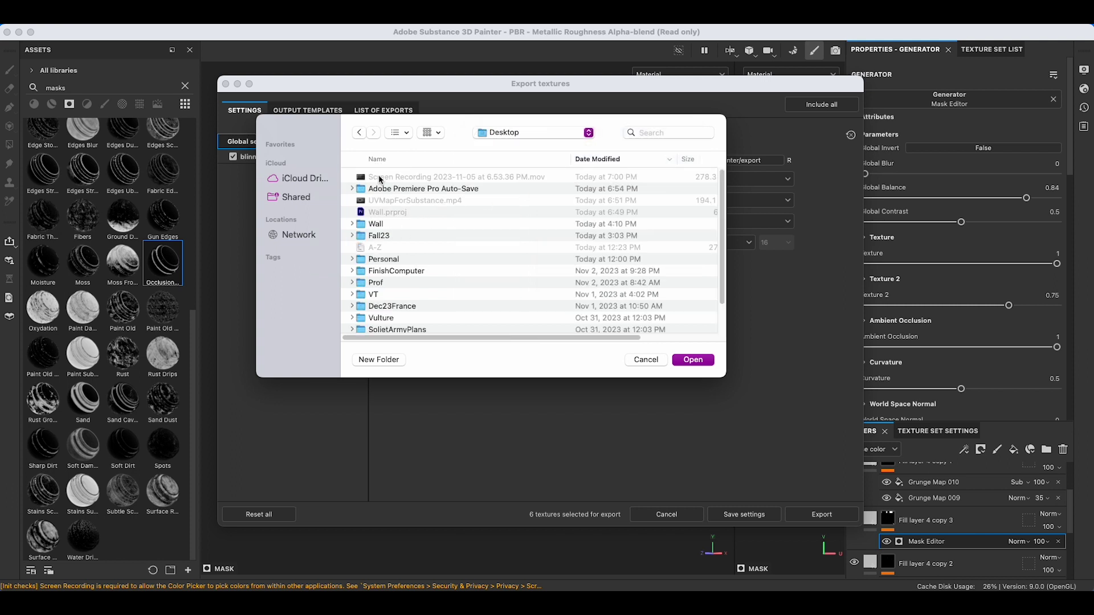
pyautogui.doubleClick(376, 220)
pyautogui.click(400, 192)
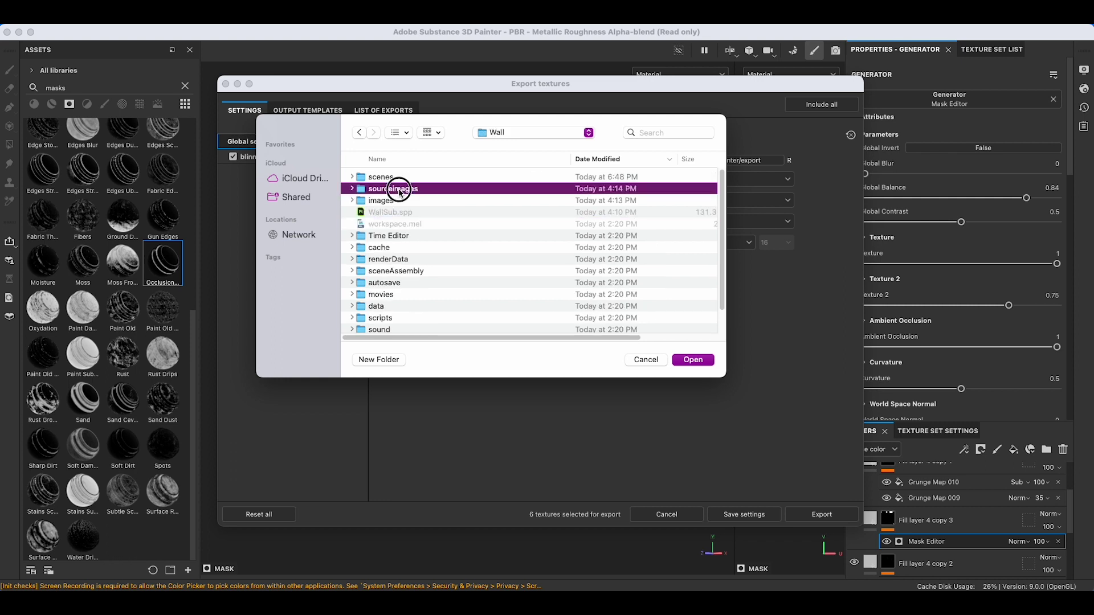
pyautogui.doubleClick(400, 193)
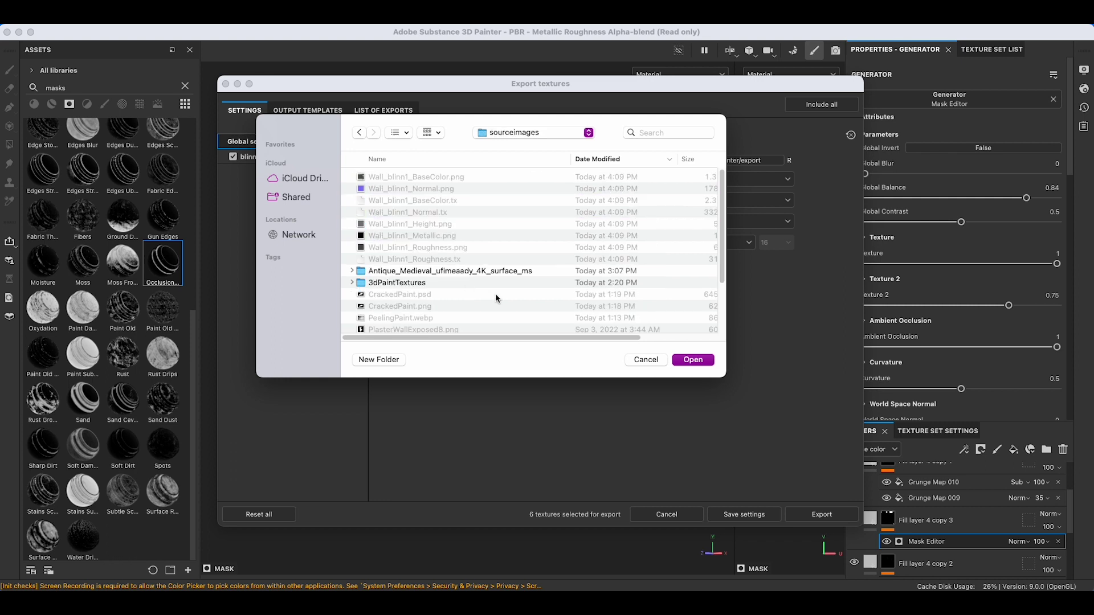
pyautogui.scroll(-3, 511, 299)
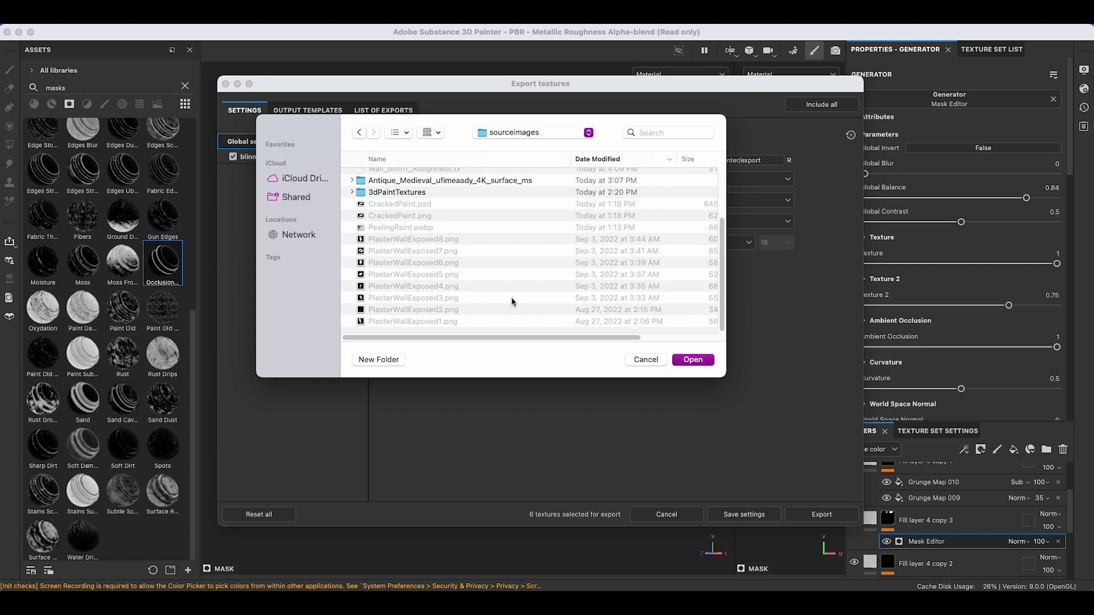
pyautogui.scroll(3, 511, 298)
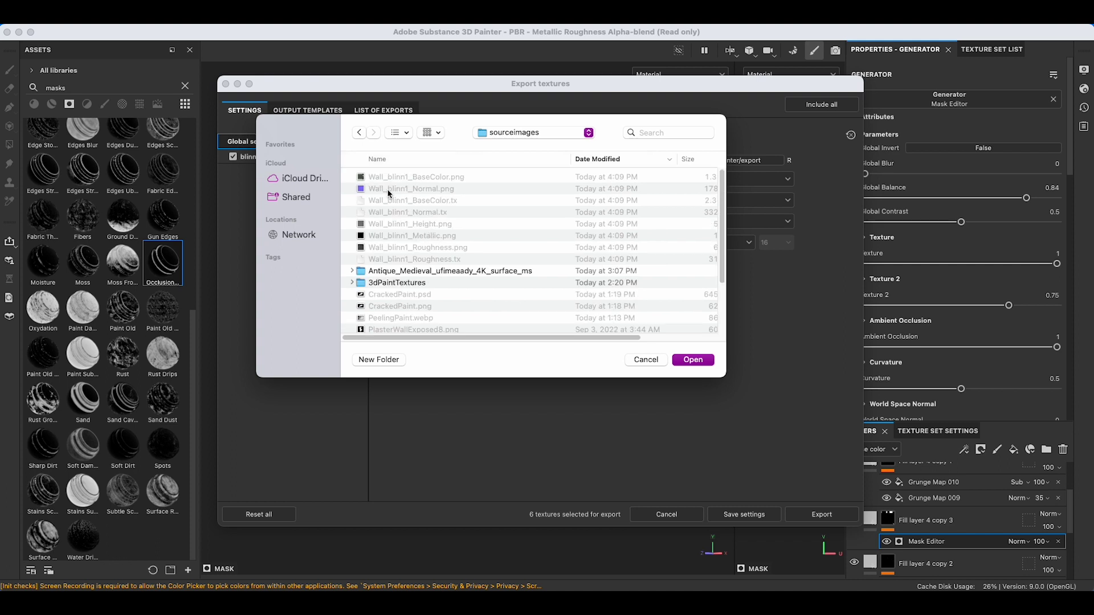
pyautogui.click(692, 360)
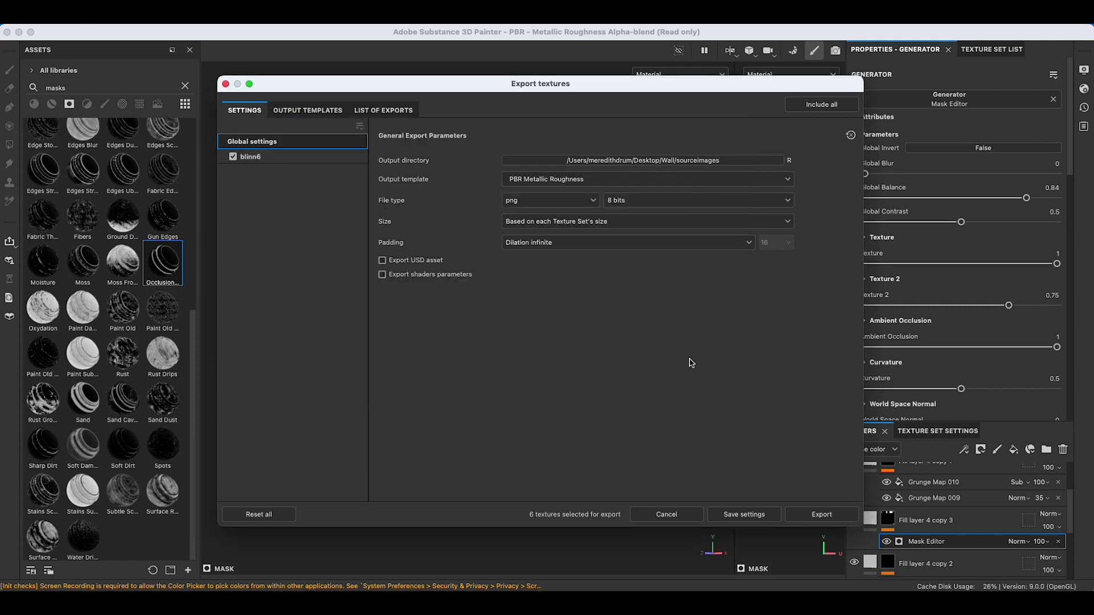
# Export the blinn6 textures as 8-bit PNG files with the PBR Metallic Roughness template, then close the export window
pyautogui.click(822, 515)
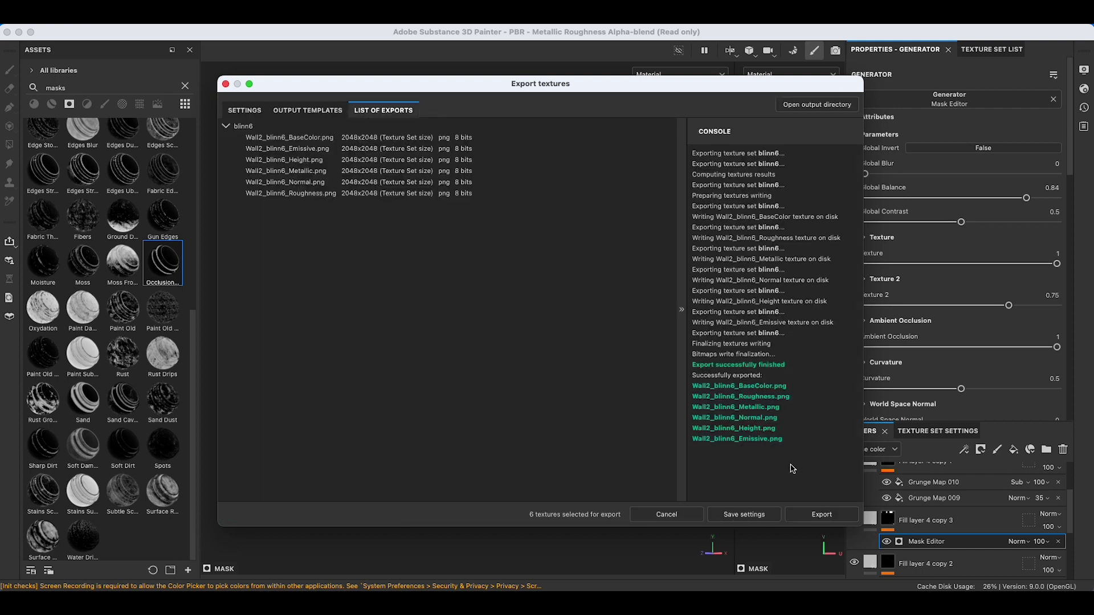
pyautogui.click(819, 517)
pyautogui.moveTo(718, 82); pyautogui.dragTo(701, 85)
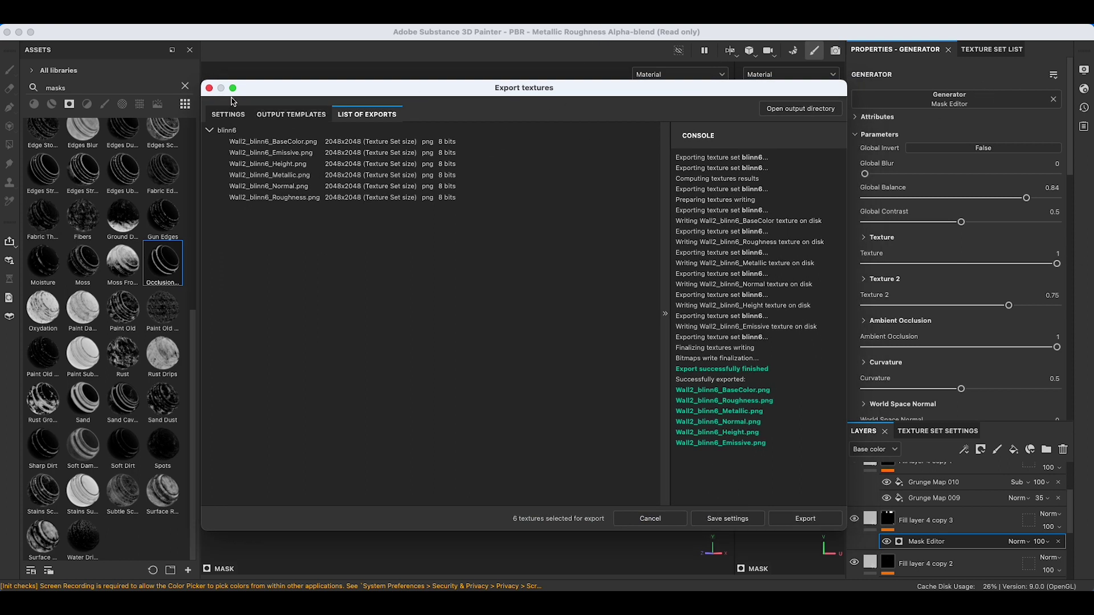
pyautogui.click(209, 88)
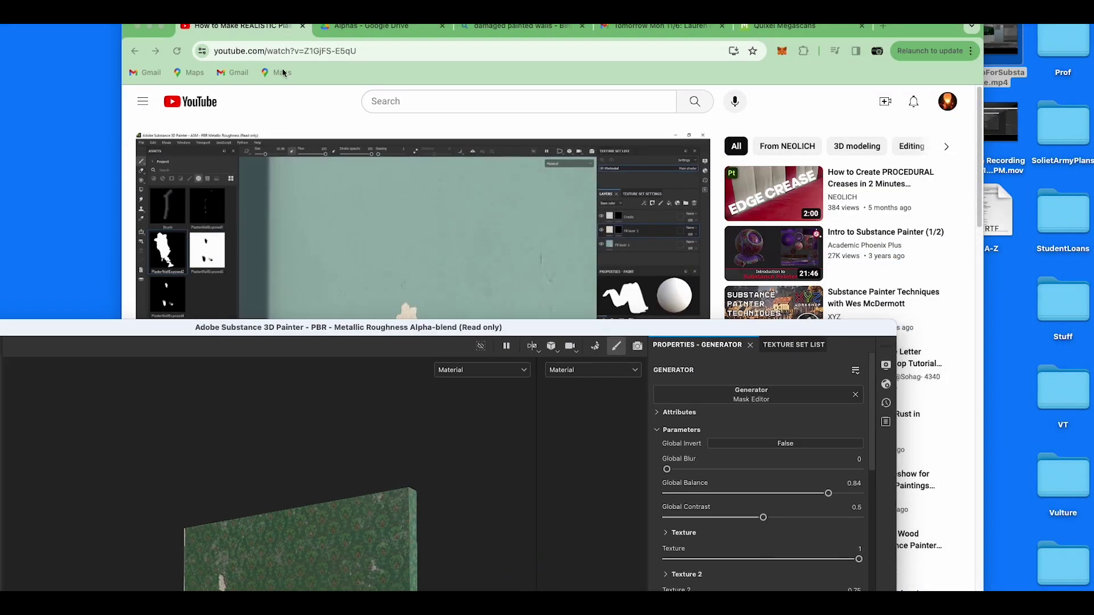
# Minimize the browser, open the Wall project's sourceimages folder in Finder and preview Wall2_blinn6_BaseColor.png
pyautogui.click(148, 26)
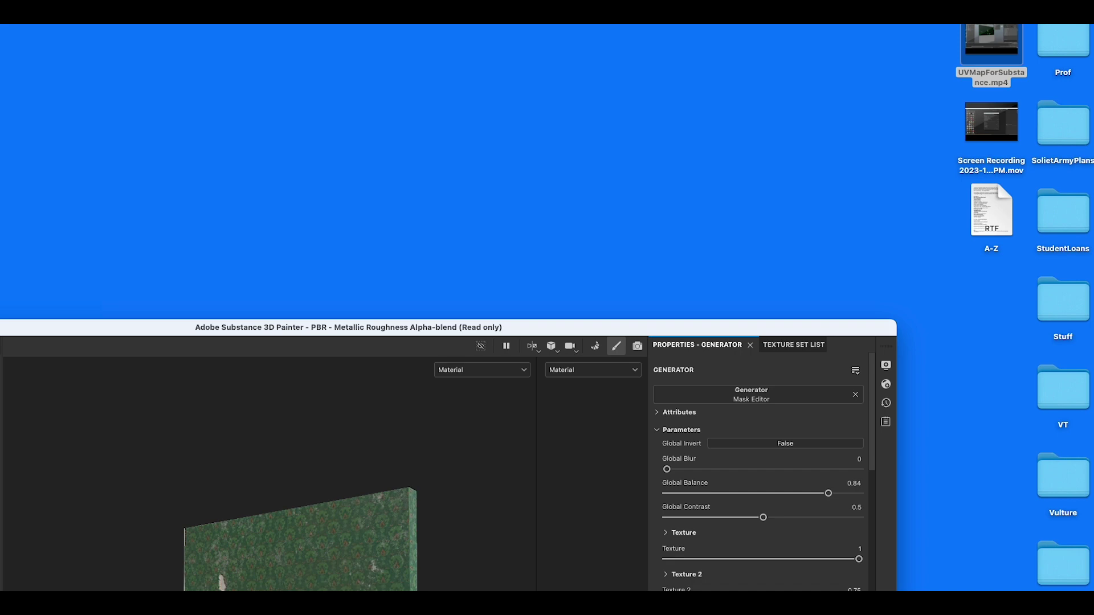
pyautogui.doubleClick(1072, 567)
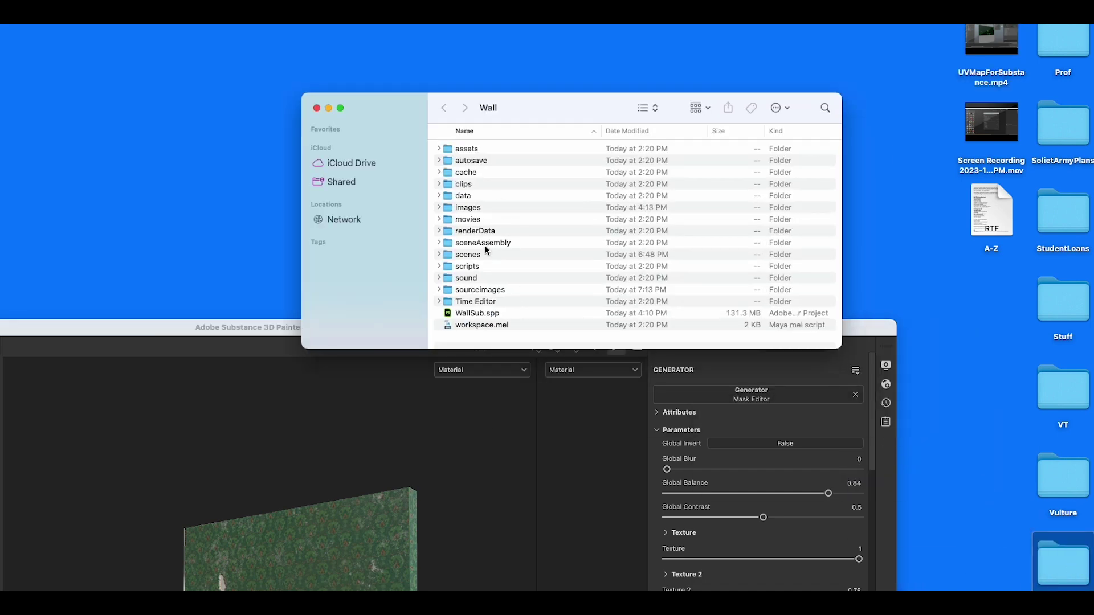
pyautogui.doubleClick(481, 290)
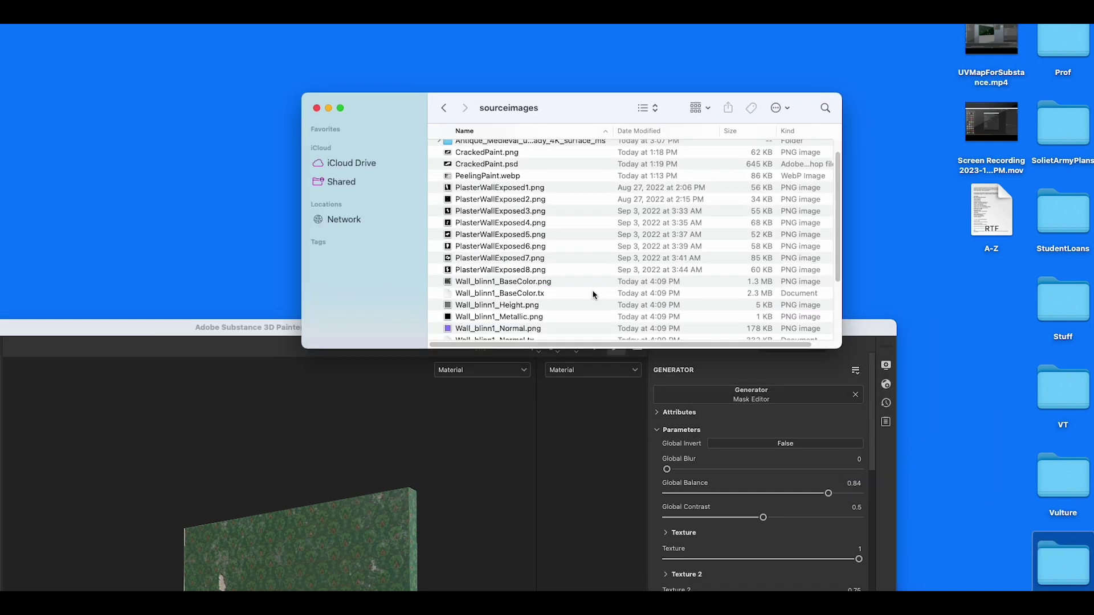
pyautogui.scroll(-5, 587, 295)
pyautogui.click(488, 273)
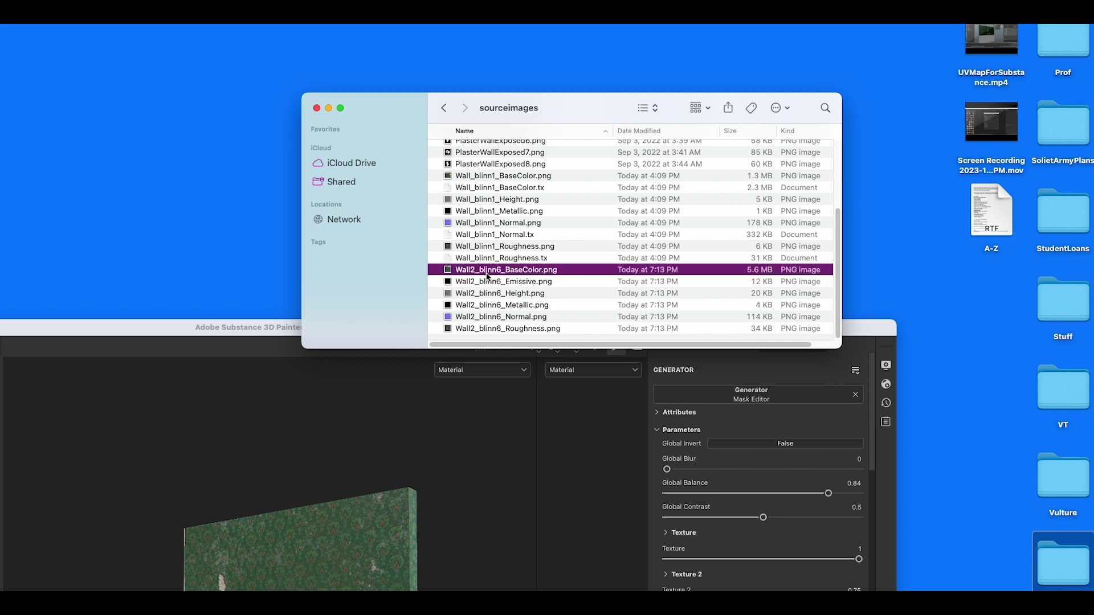
pyautogui.press('space')
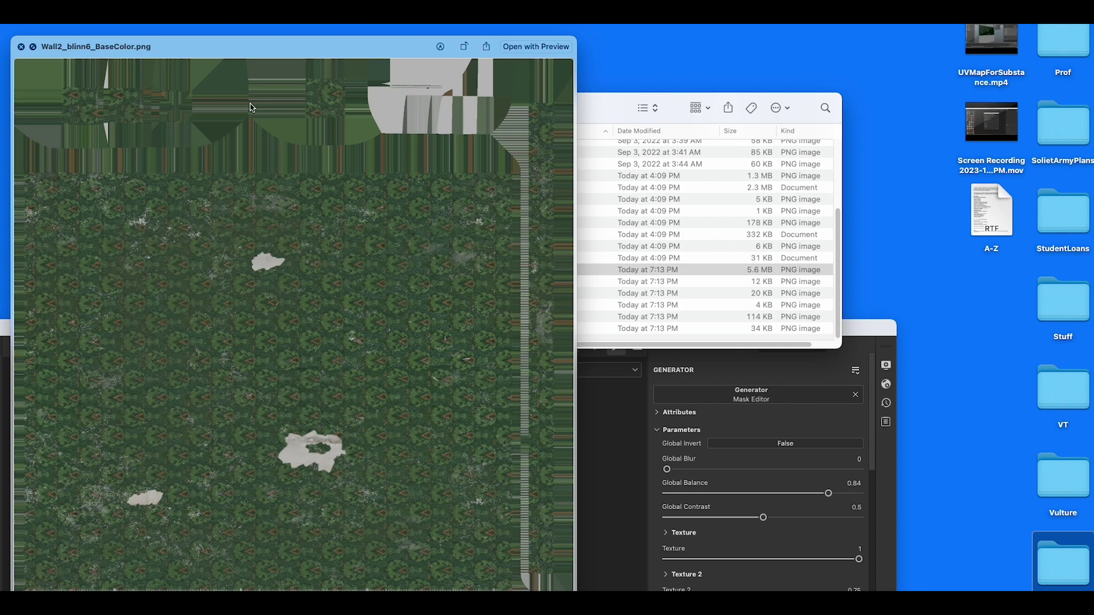
pyautogui.press('space')
# Quit Substance 3D Painter without saving the project and open the recent Wall.mb scene in Maya
pyautogui.doubleClick(274, 335)
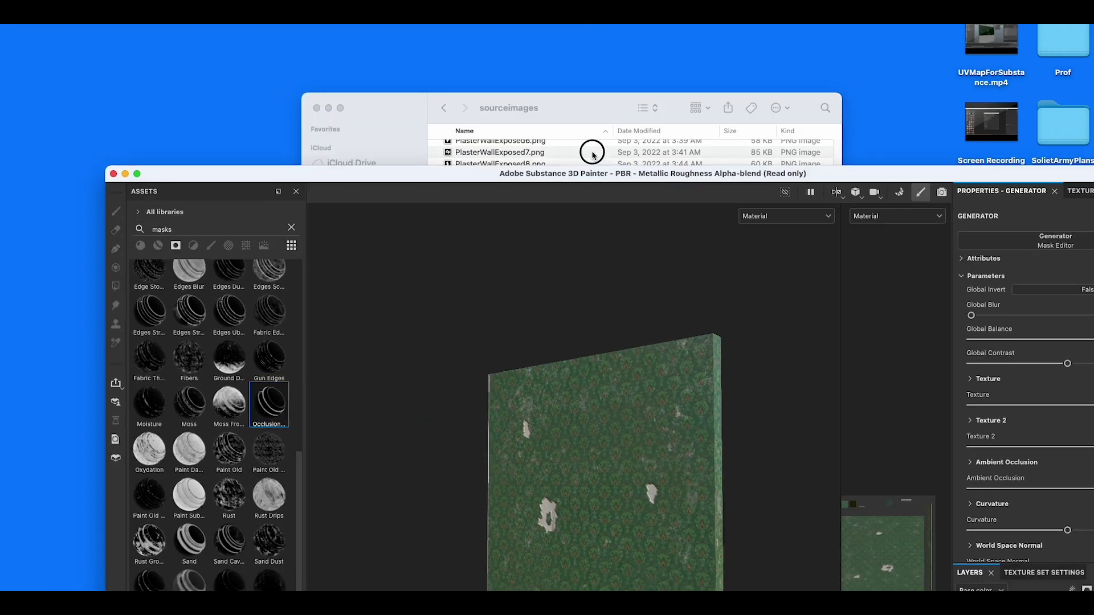
pyautogui.press('super+q')
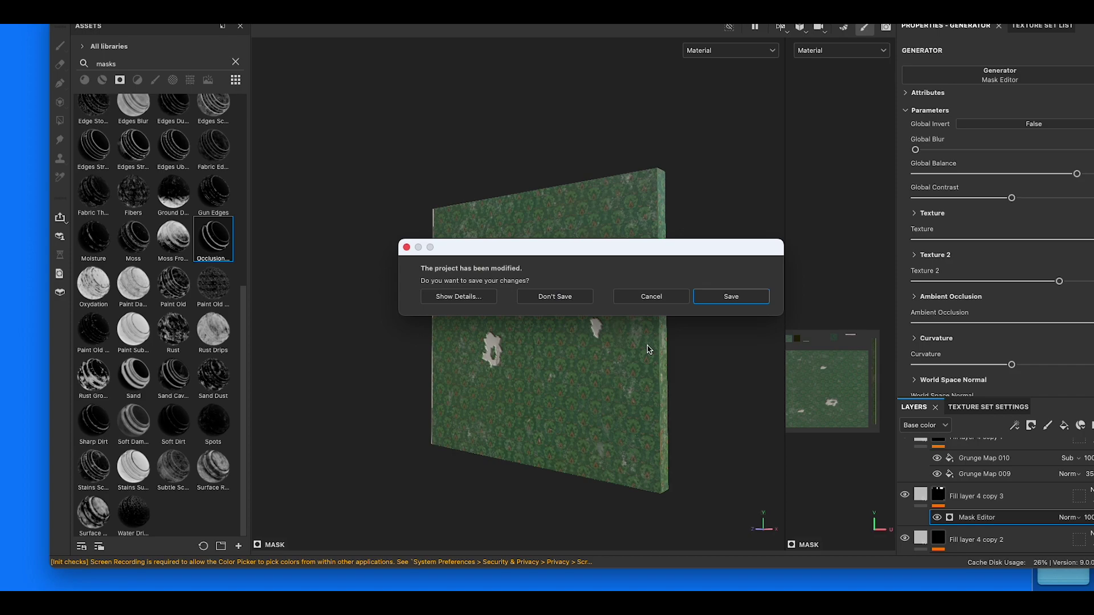
pyautogui.click(541, 297)
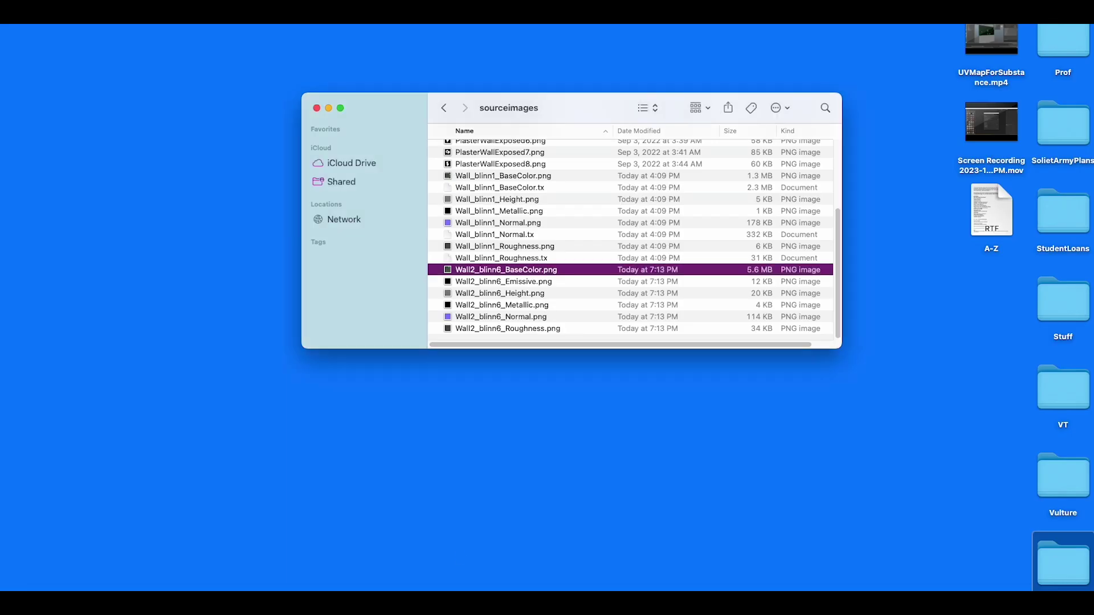
pyautogui.click(464, 480)
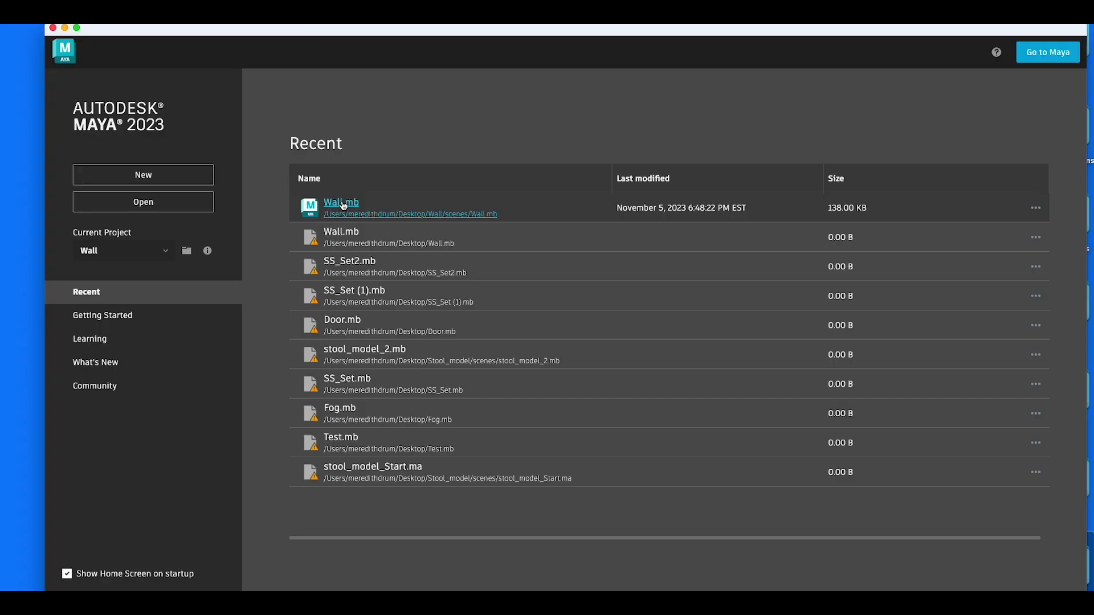
pyautogui.click(341, 201)
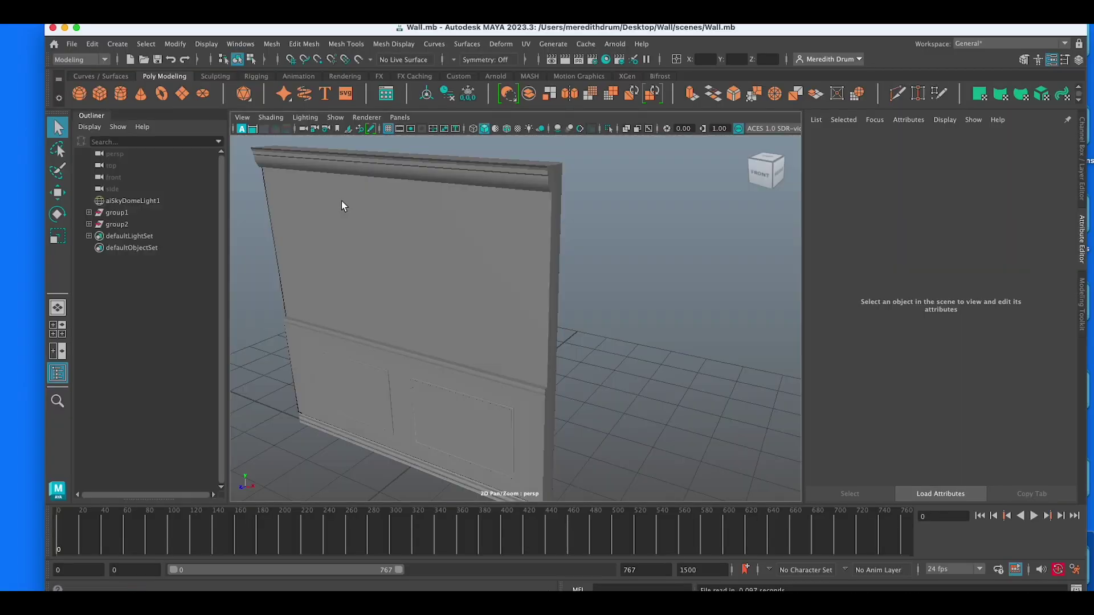
# Assign a new Arnold aiStandardSurface material to the upper wall mesh pCube1
pyautogui.click(348, 239)
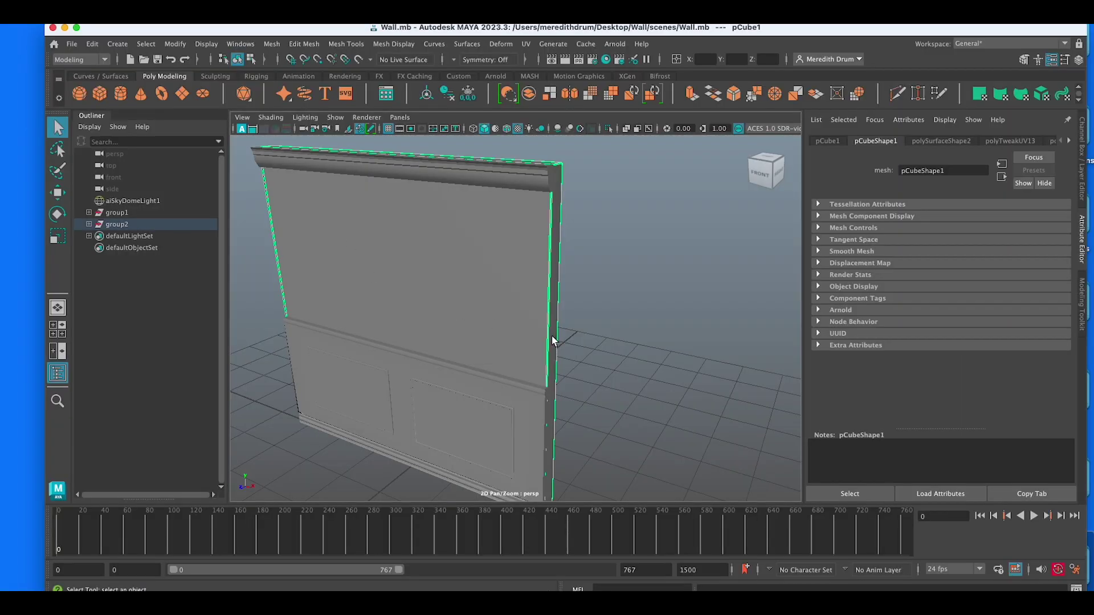
pyautogui.moveTo(619, 181); pyautogui.dragTo(630, 481, button='right')
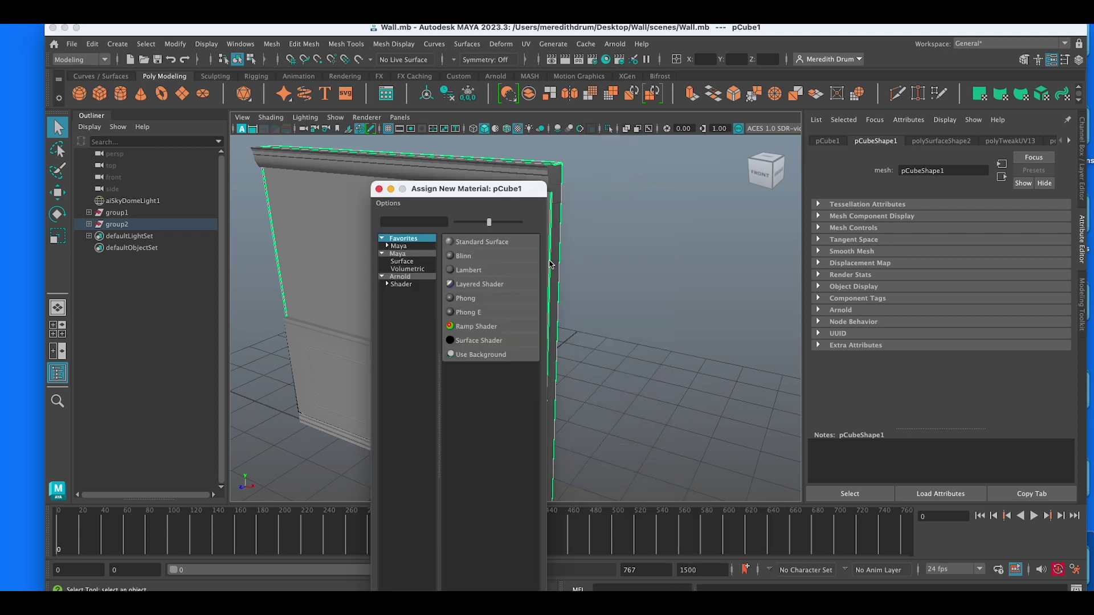
pyautogui.click(399, 276)
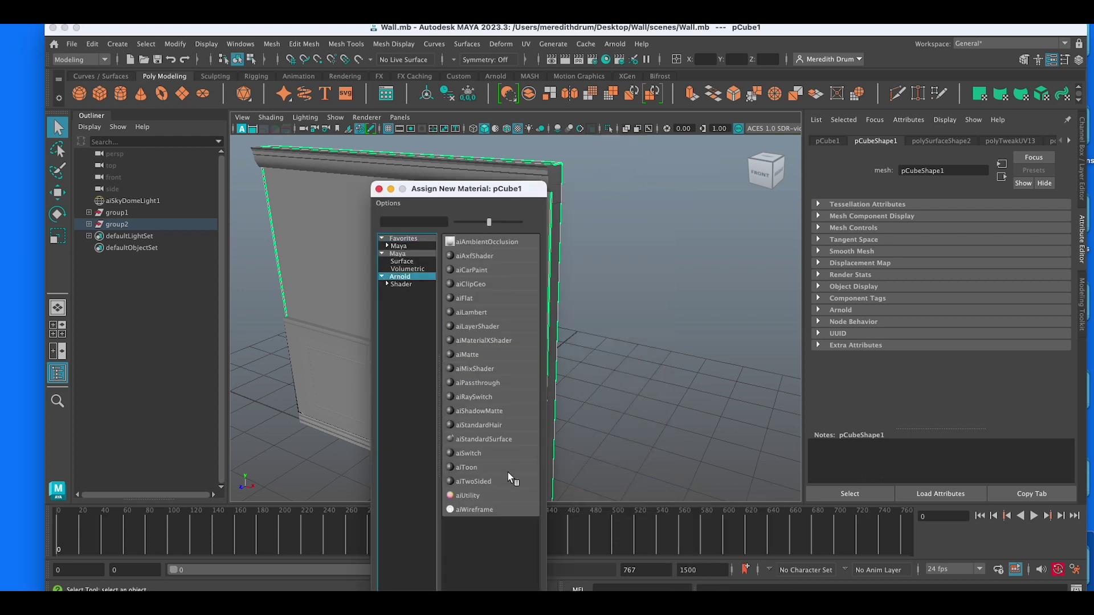
pyautogui.click(498, 443)
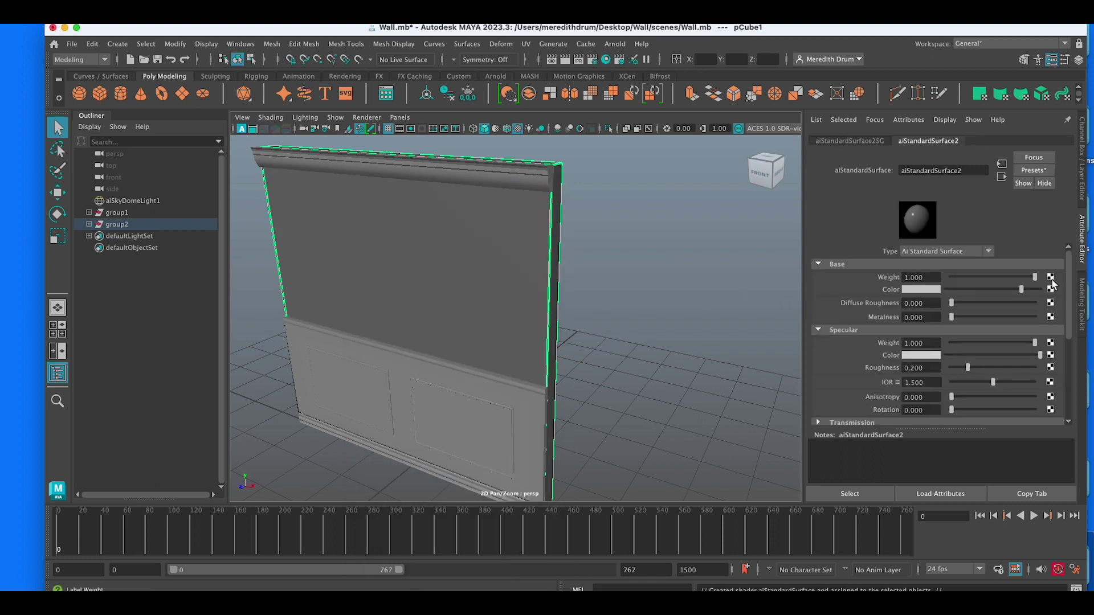
# Connect a File texture to the material's base color and load Wall2_blinn6_BaseColor.png from sourceimages
pyautogui.click(1052, 291)
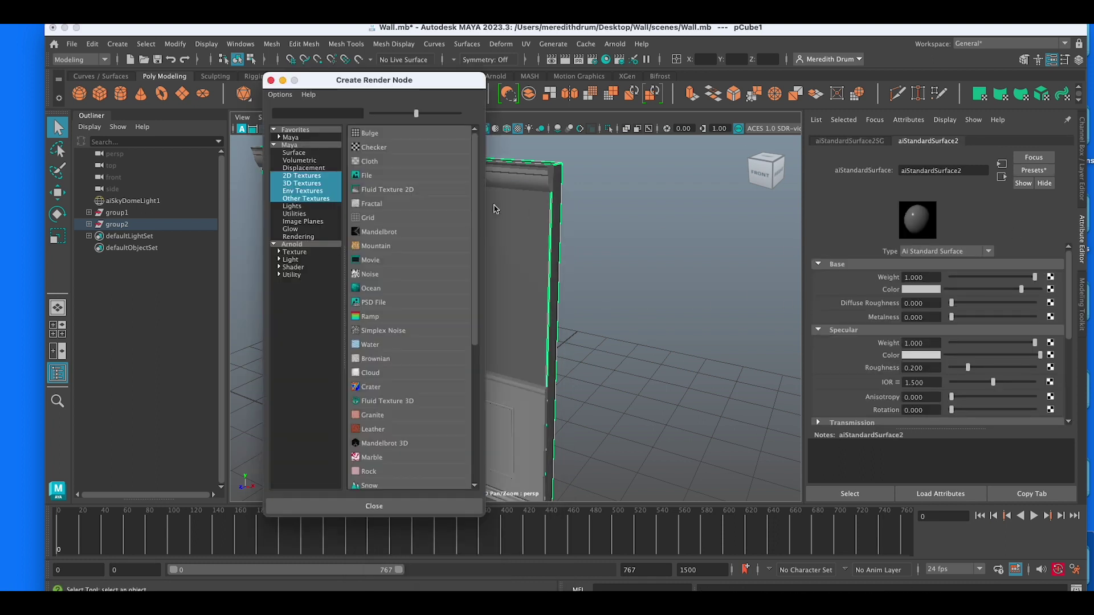
pyautogui.click(371, 178)
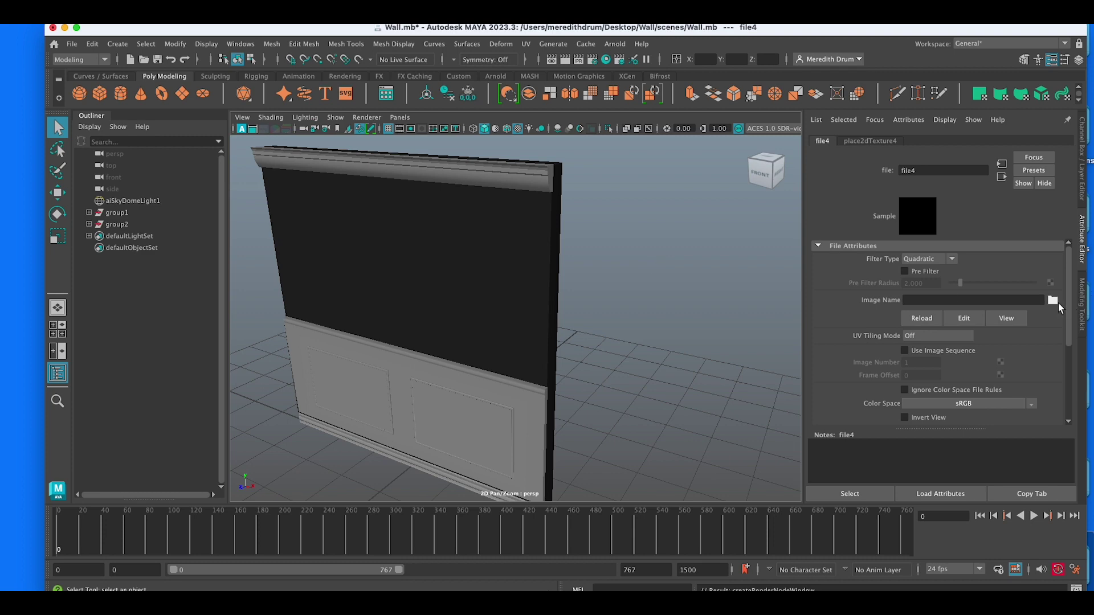
pyautogui.click(1054, 300)
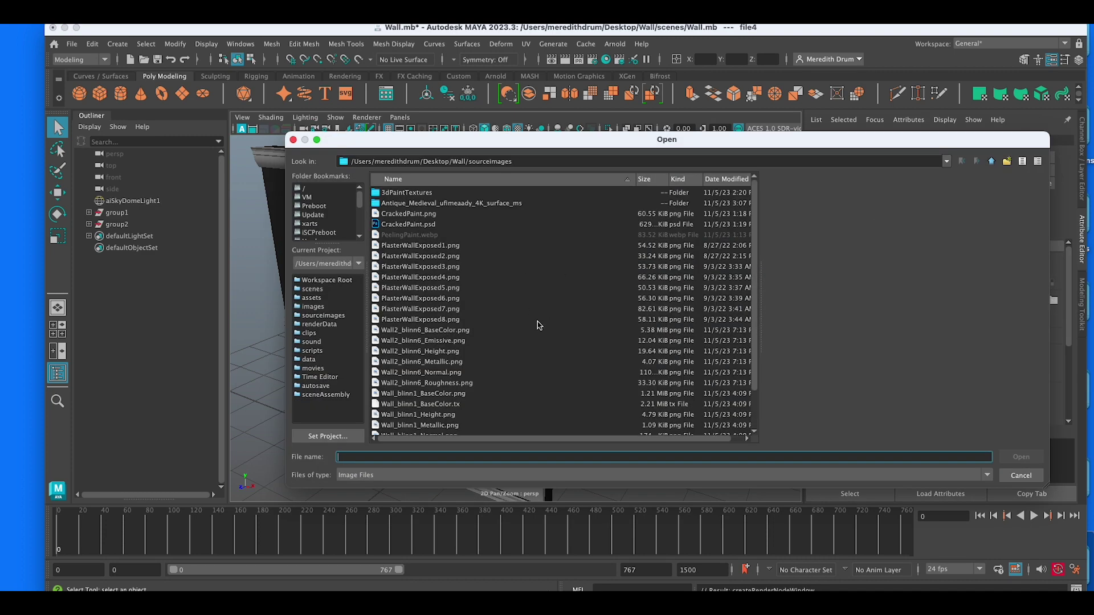
pyautogui.click(454, 331)
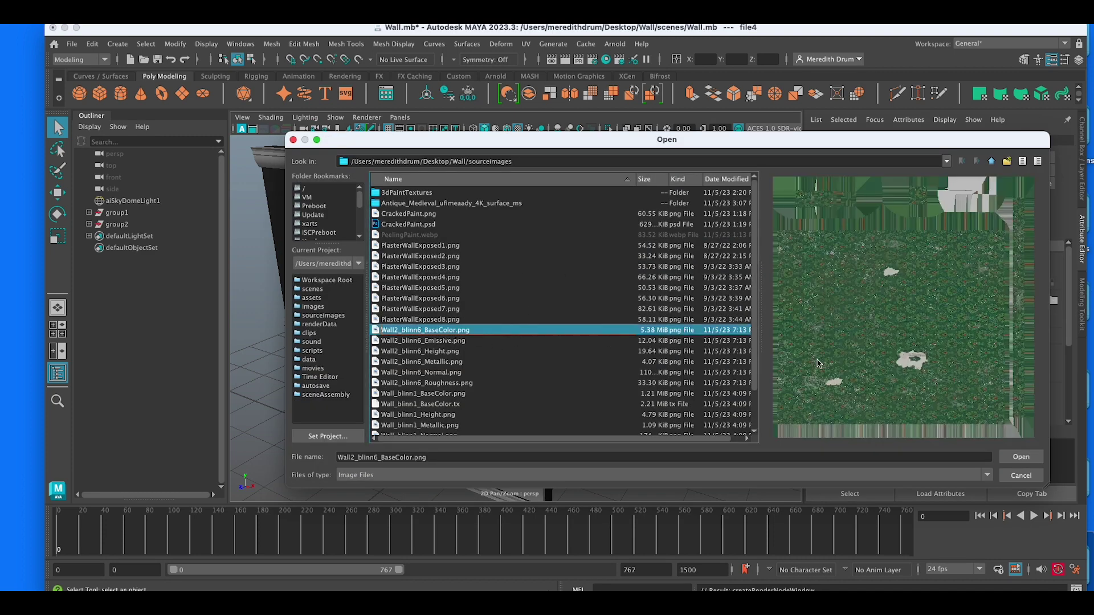
pyautogui.click(1022, 457)
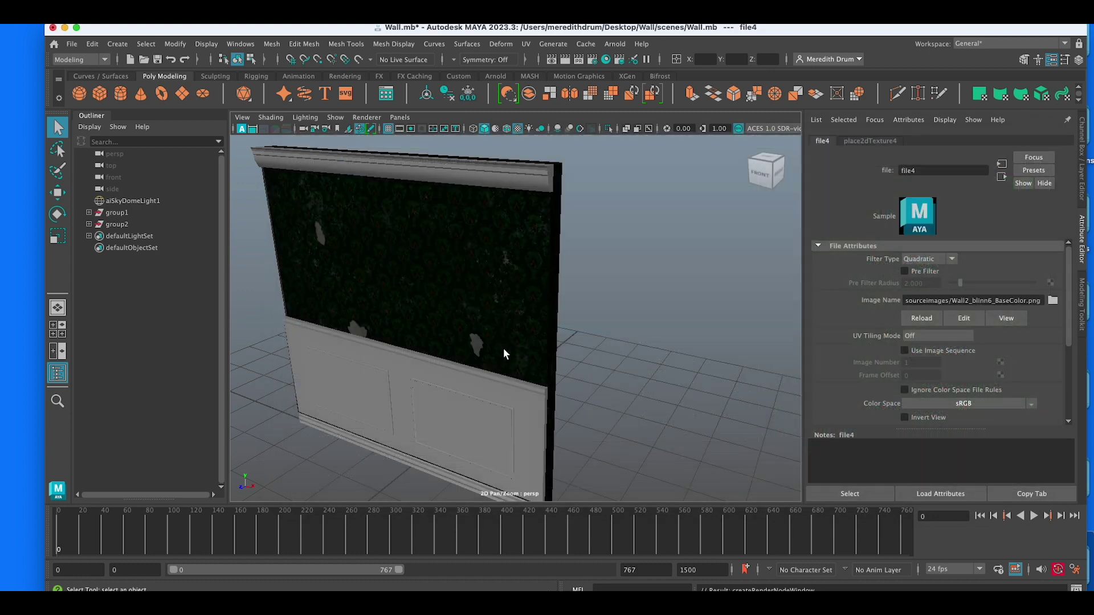
# Render the front of the wall with Arnold to check the base color texture, and close the render view
pyautogui.keyDown('alt'); pyautogui.moveTo(542, 350); pyautogui.dragTo(606, 324); pyautogui.keyUp('alt')
pyautogui.click(733, 305)
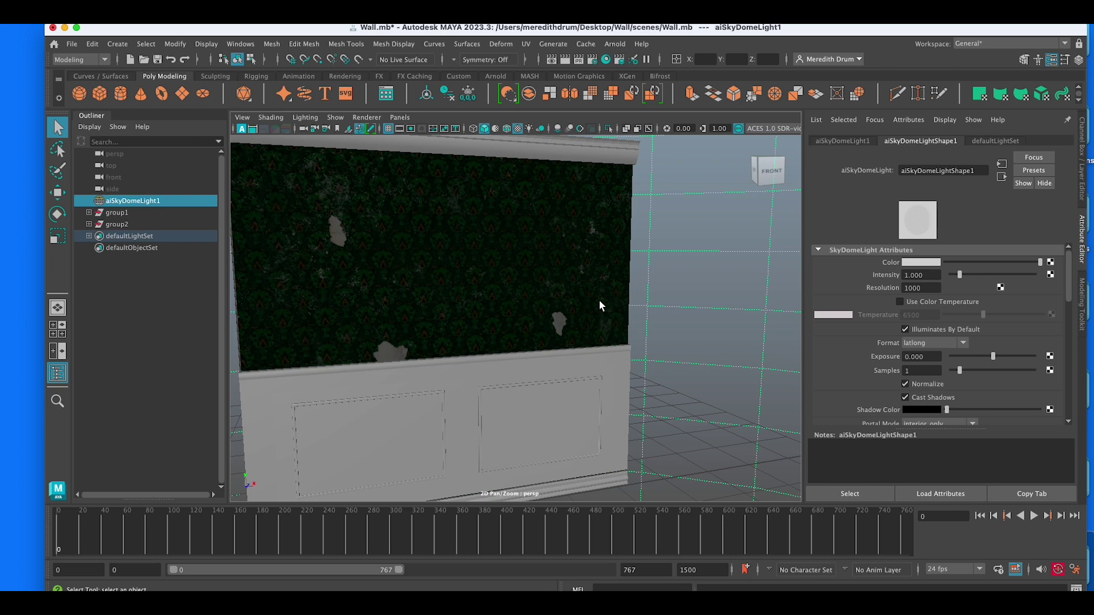
pyautogui.scroll(-3, 599, 300)
pyautogui.click(615, 44)
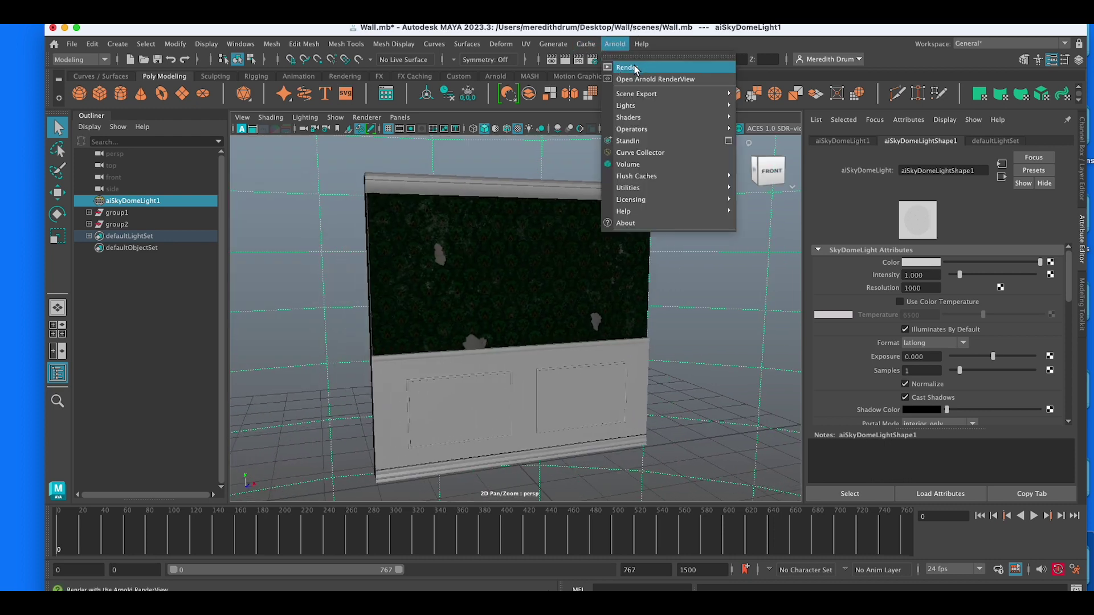
pyautogui.click(627, 68)
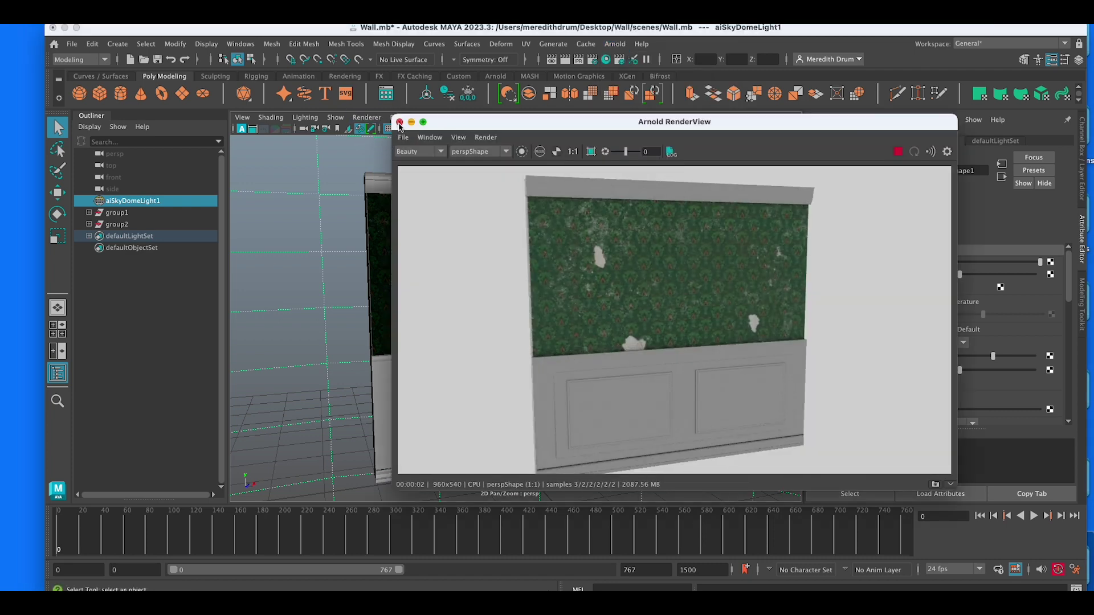
pyautogui.click(399, 122)
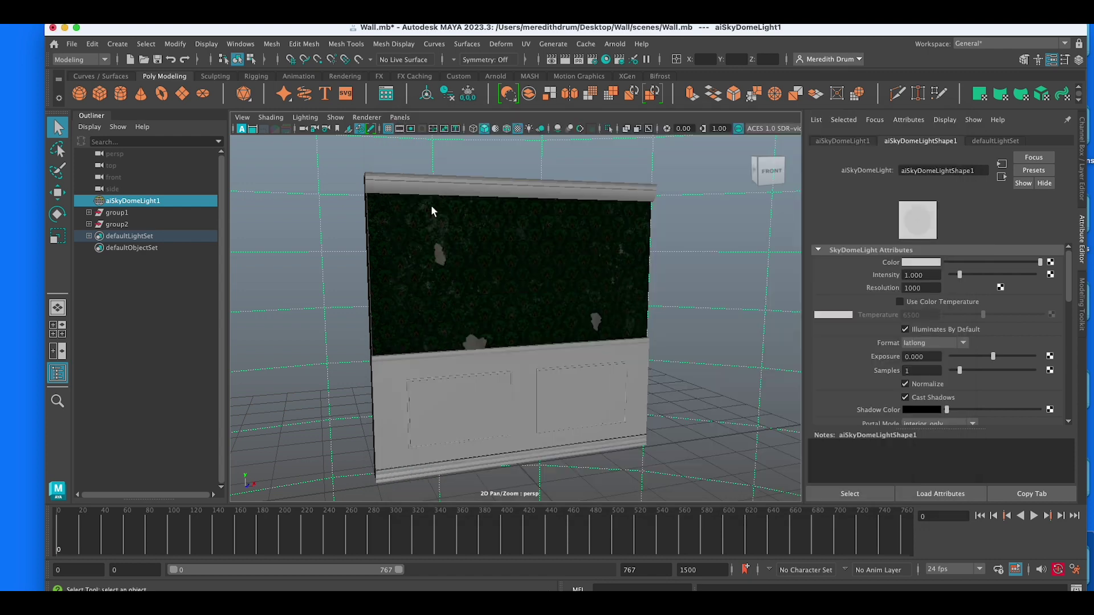
# Connect a File texture to the upper wall material's specular roughness and load Wall2_blinn6_Roughness.png from sourceimages
pyautogui.scroll(3, 627, 278)
pyautogui.scroll(-2, 628, 278)
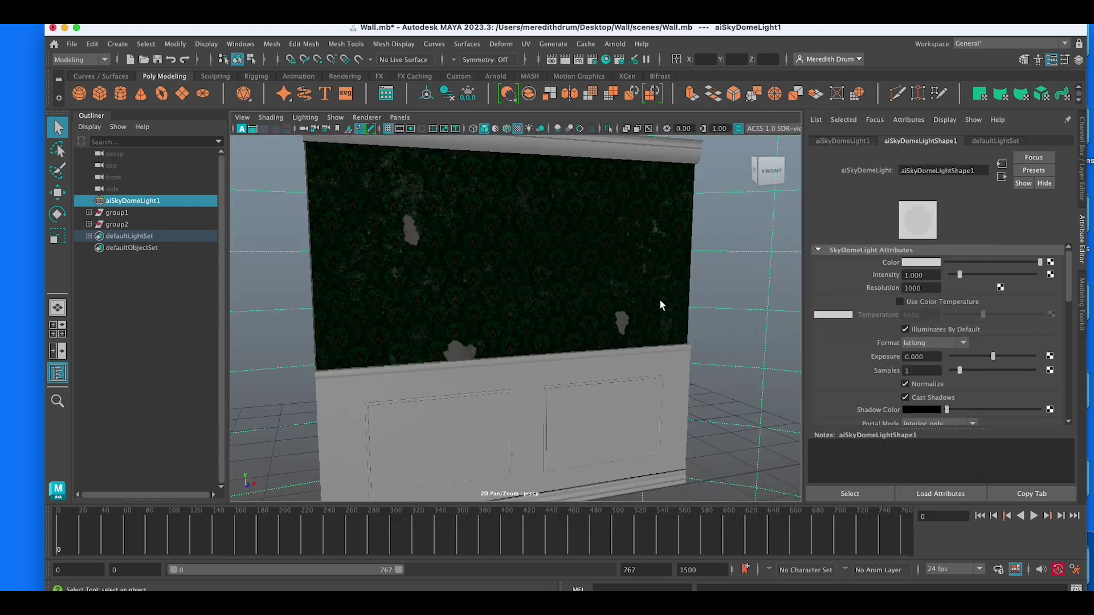
pyautogui.click(605, 272)
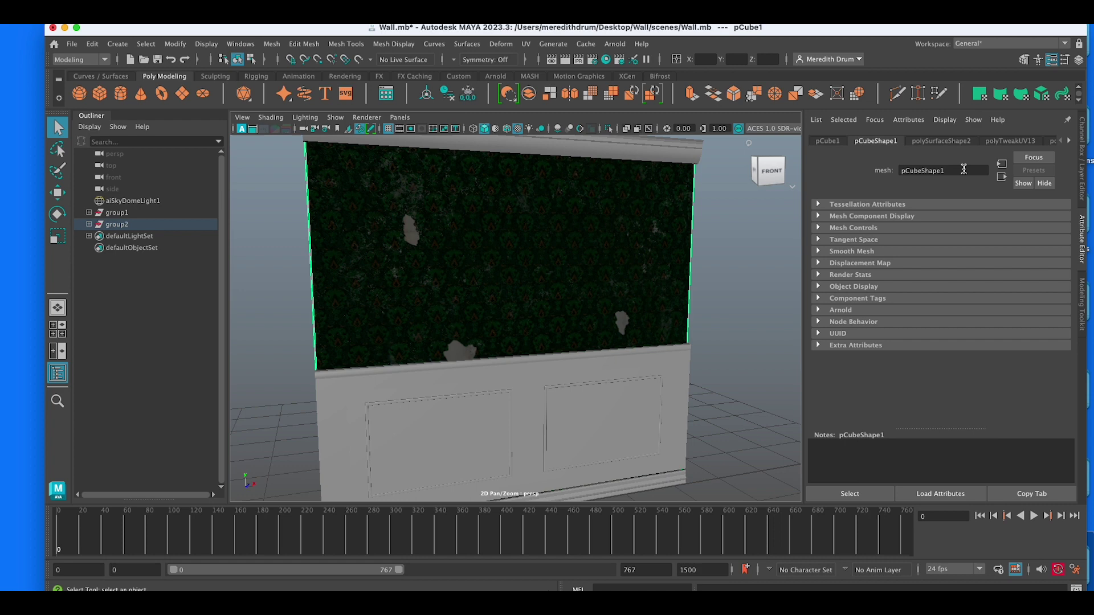
pyautogui.hotkey('alt', 'shift', 'd')
pyautogui.click(968, 142)
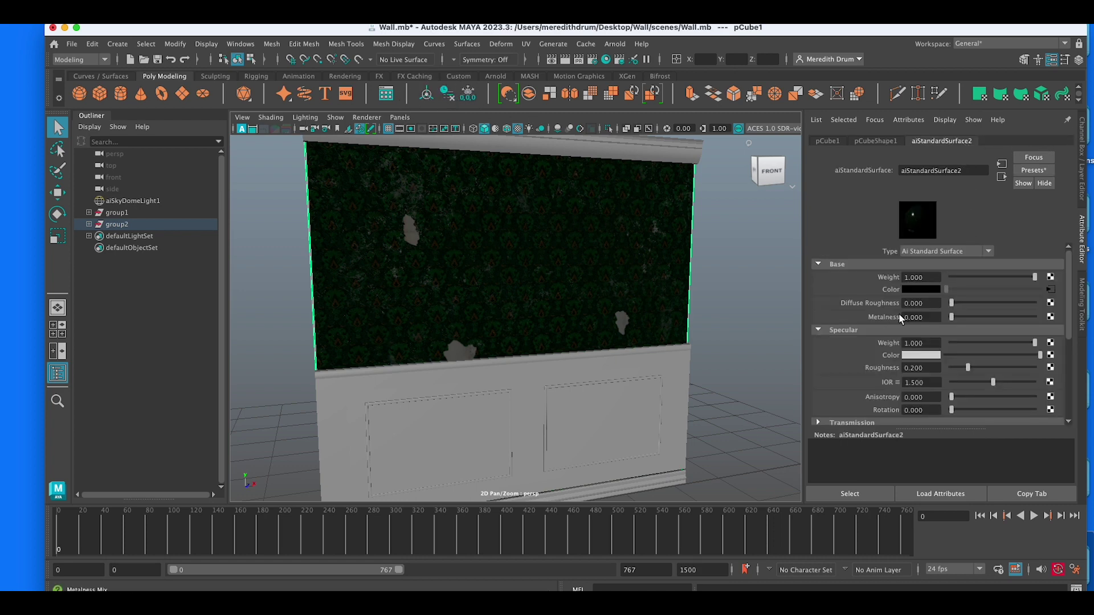
pyautogui.click(1050, 368)
pyautogui.click(396, 175)
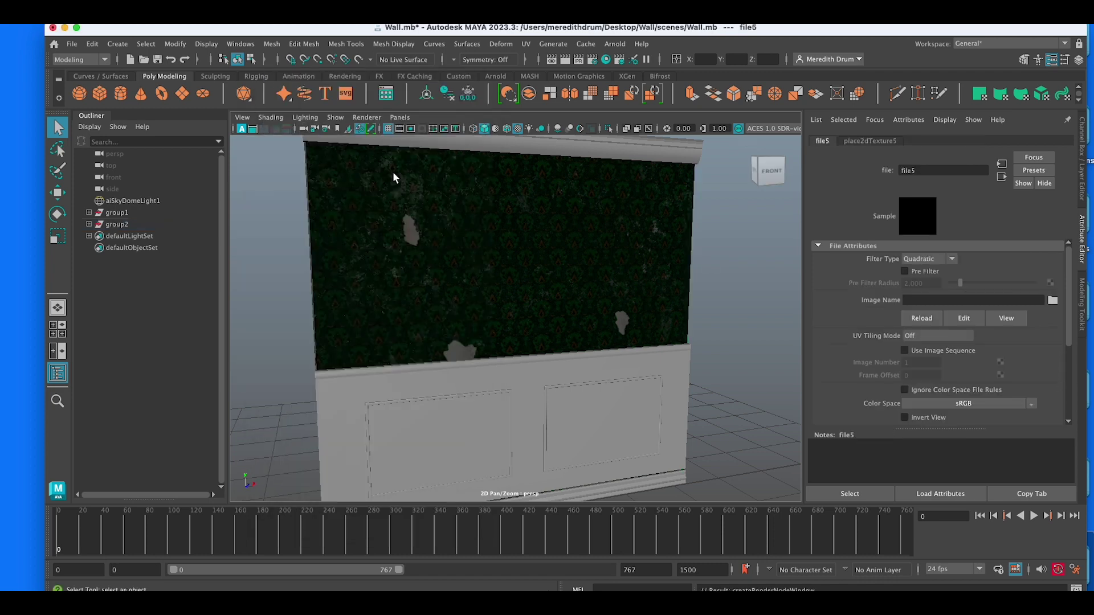
pyautogui.click(1052, 301)
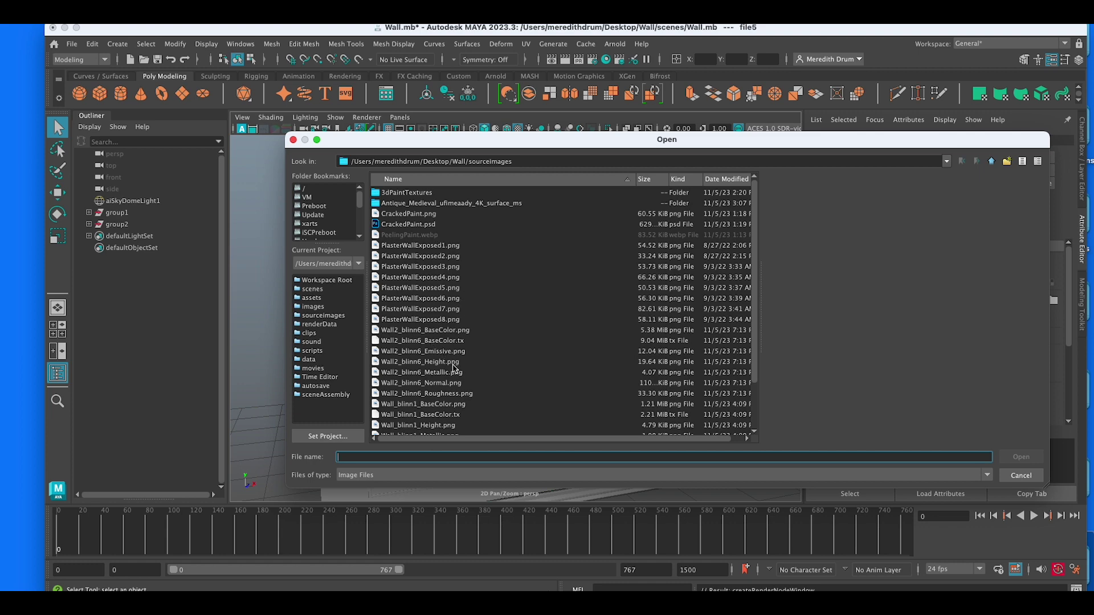
pyautogui.click(433, 393)
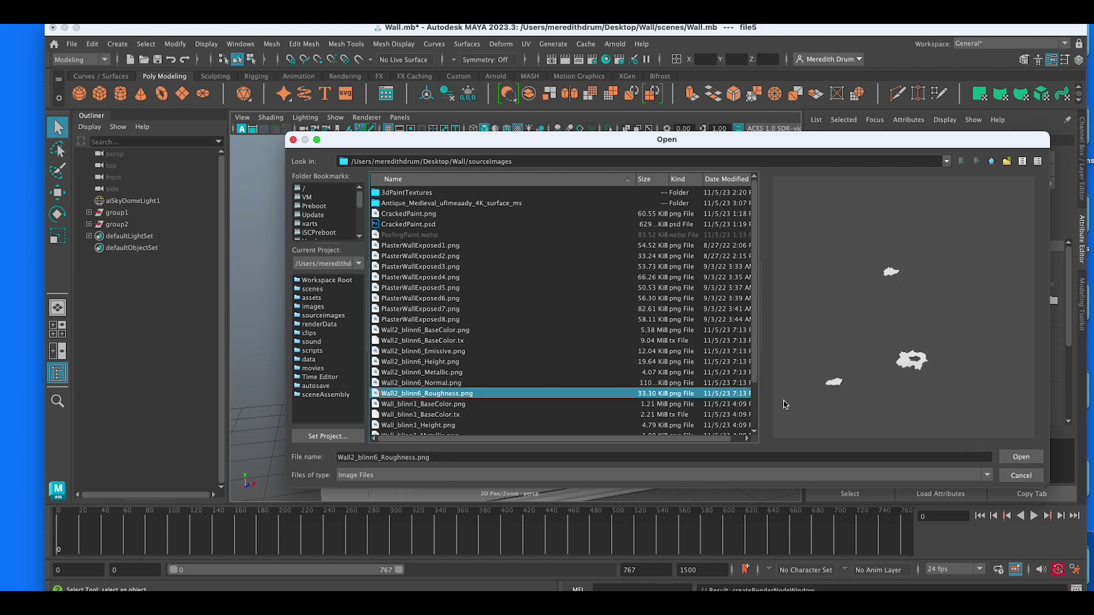
pyautogui.click(1021, 457)
# Connect a File texture to the upper wall material's bump mapping and use it as Tangent Space Normals
pyautogui.click(471, 264)
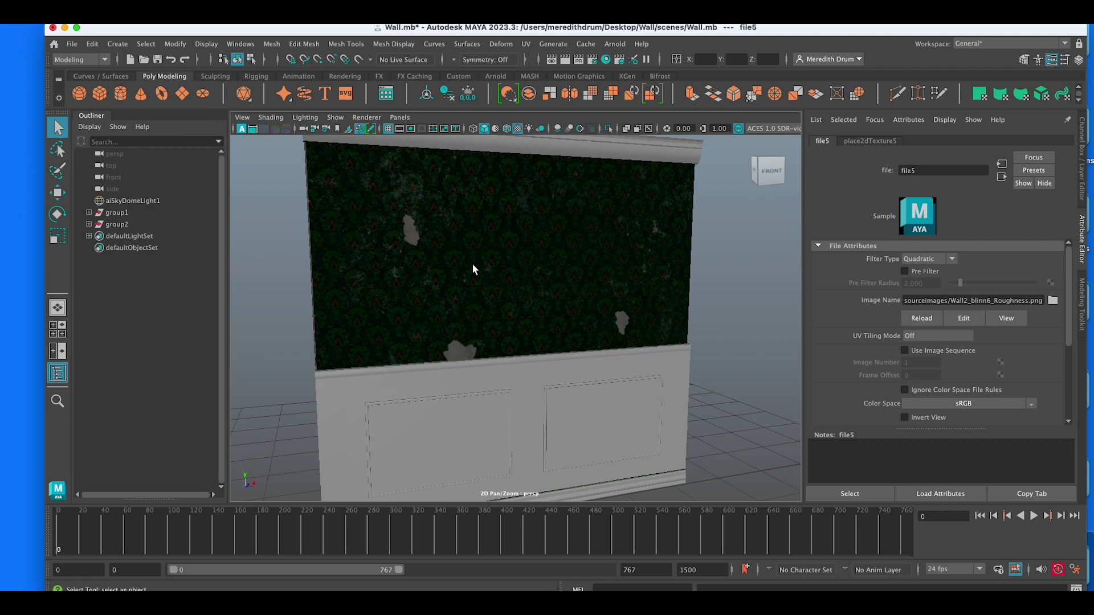
pyautogui.scroll(-3, 841, 336)
pyautogui.scroll(-2, 843, 337)
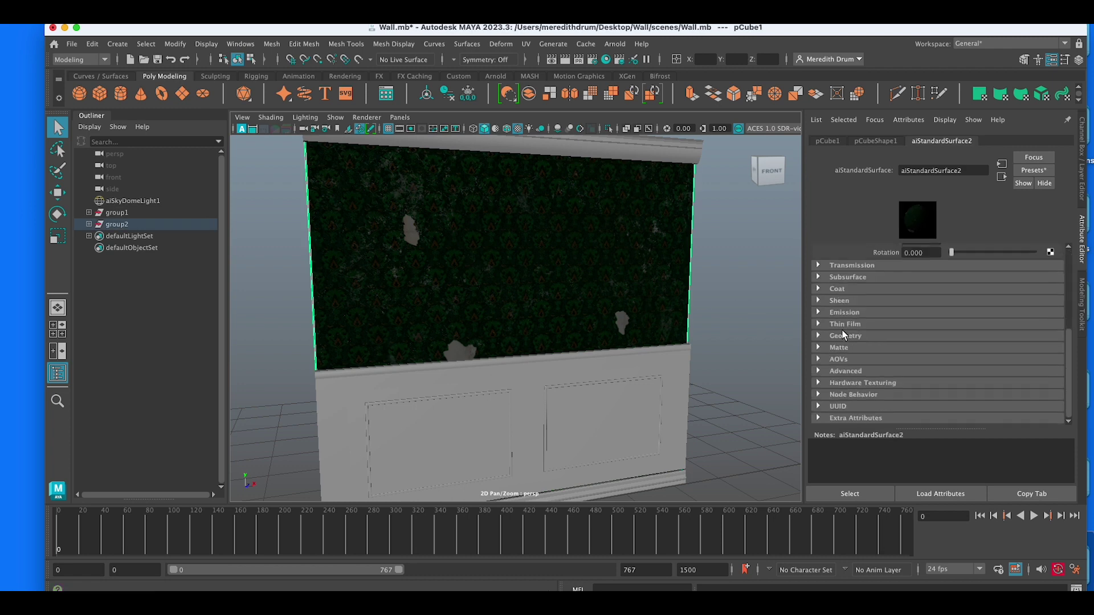
pyautogui.click(845, 337)
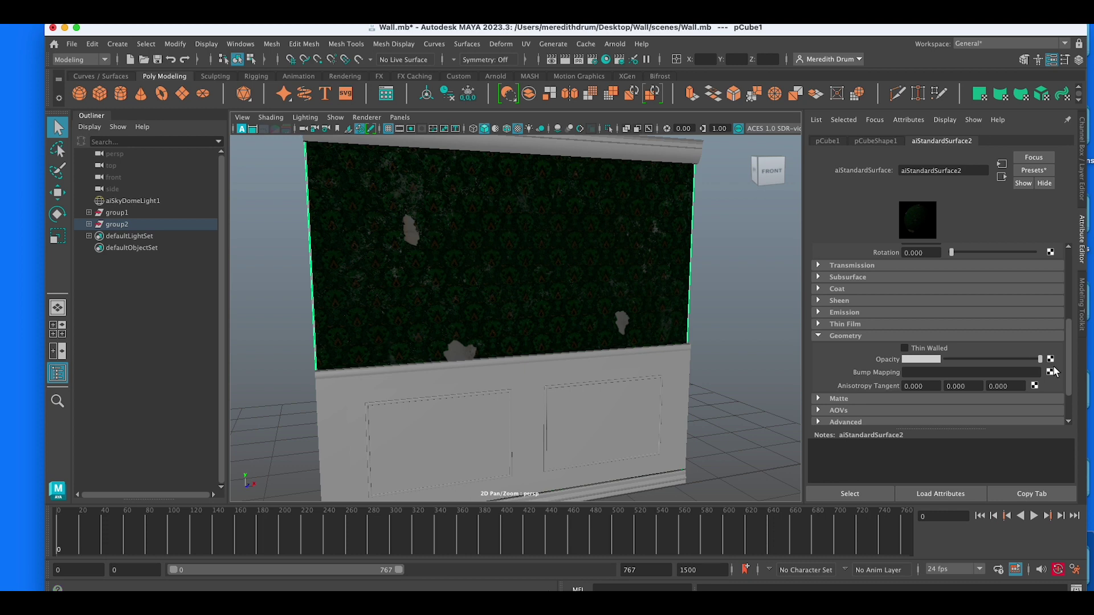
pyautogui.click(1050, 359)
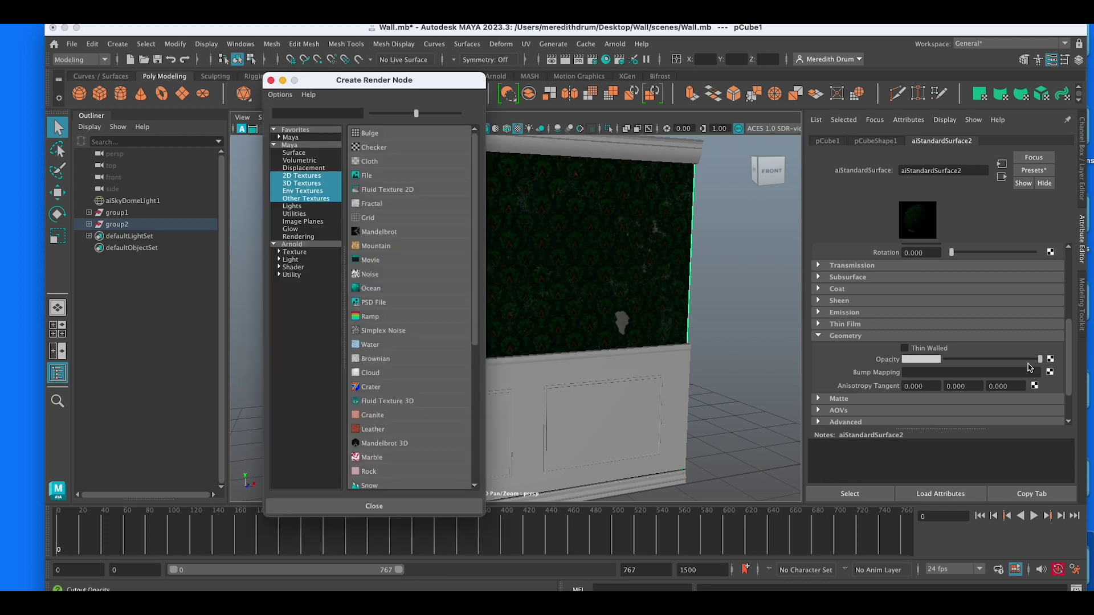
pyautogui.click(376, 175)
pyautogui.click(992, 283)
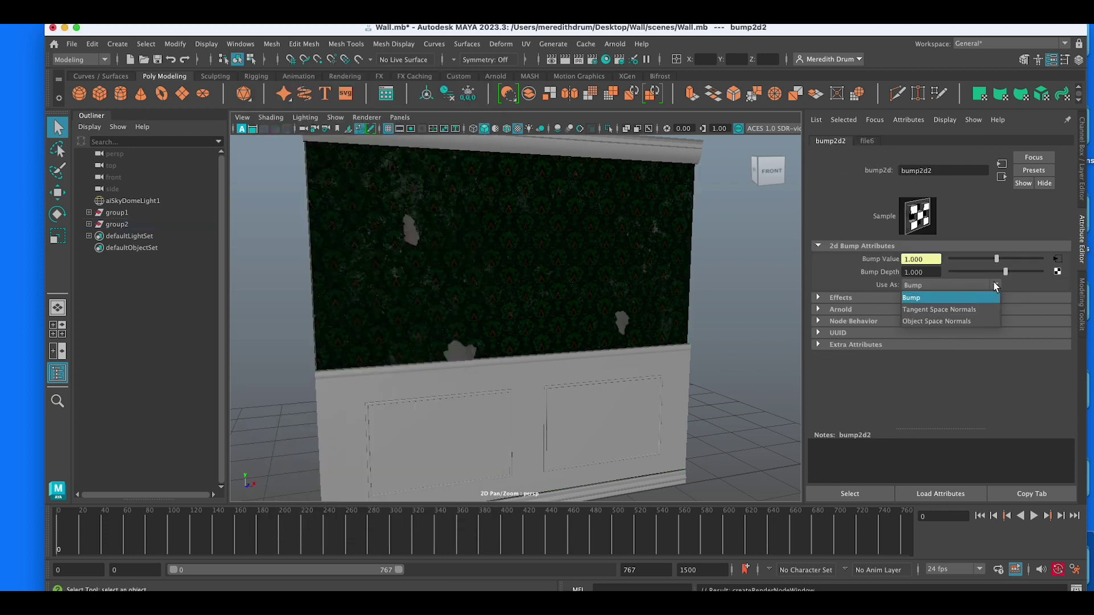
pyautogui.click(990, 307)
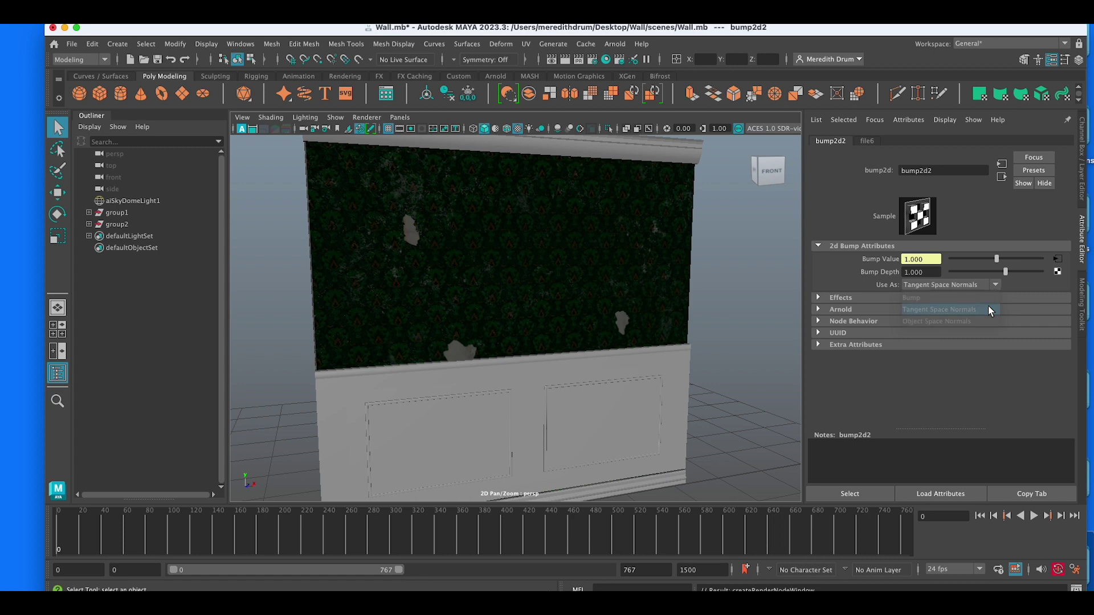
# Load Wall2_blinn6_Normal.png from sourceimages into the bump node's File texture
pyautogui.click(867, 141)
pyautogui.click(1051, 300)
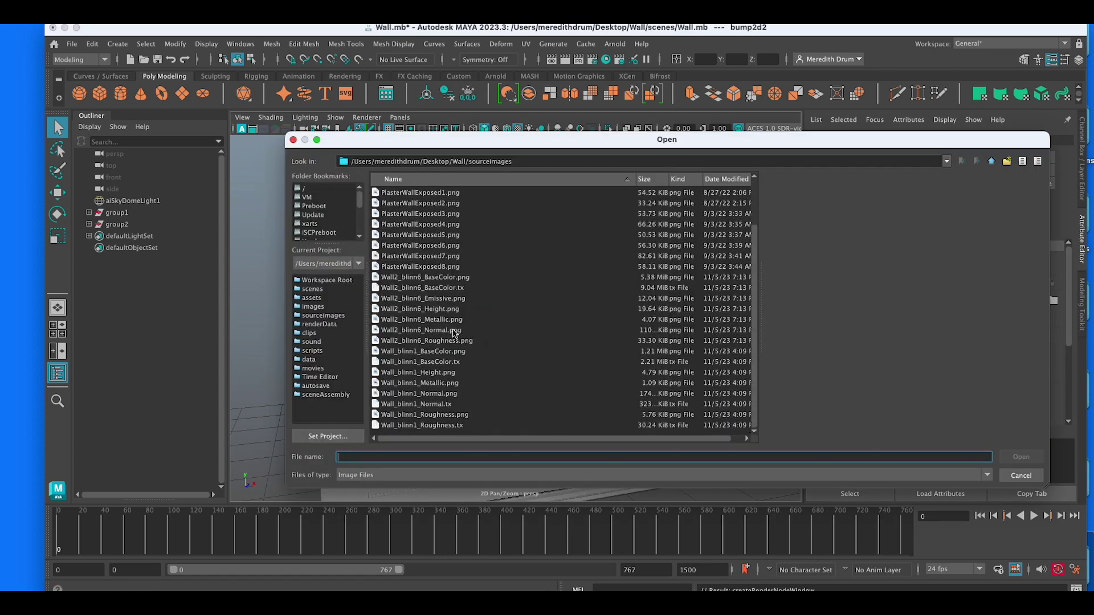
pyautogui.click(454, 331)
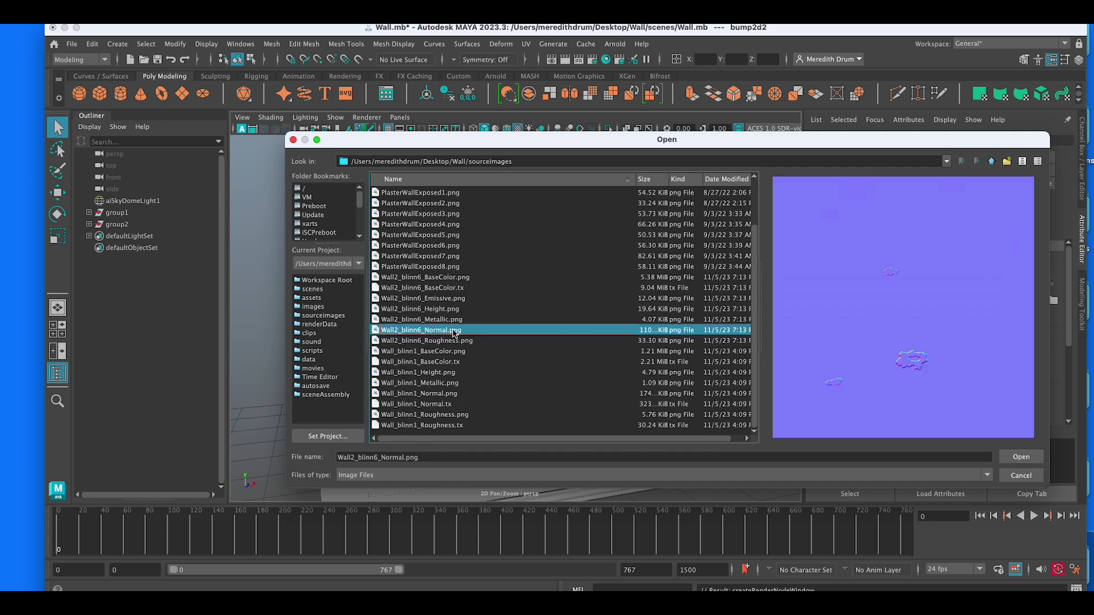
pyautogui.click(1020, 457)
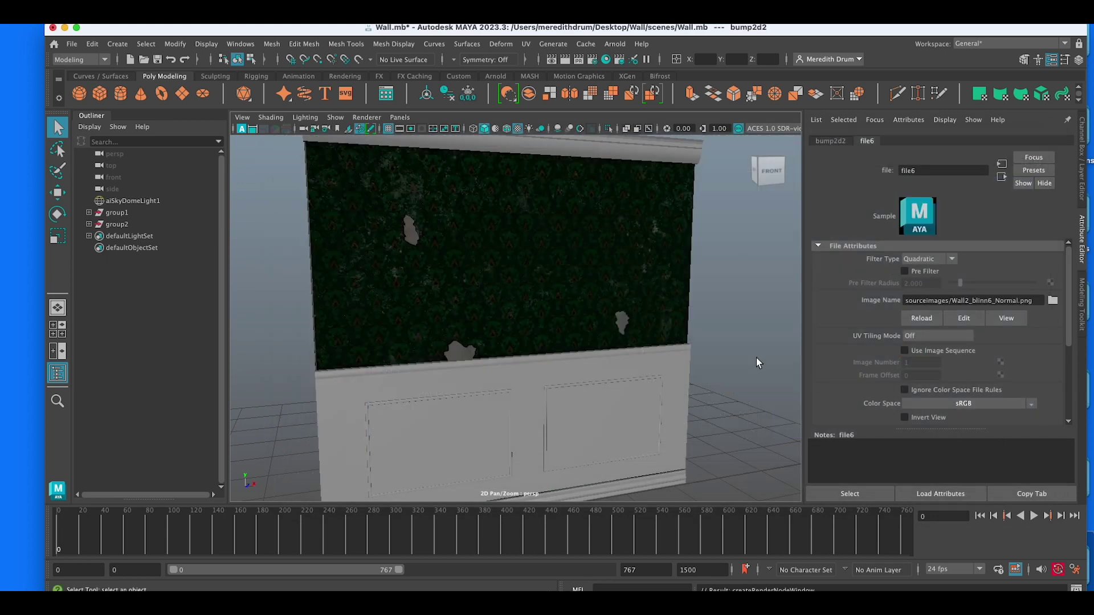
# Set the specular weight of the upper wall's aiStandardSurface material to 0
pyautogui.click(673, 279)
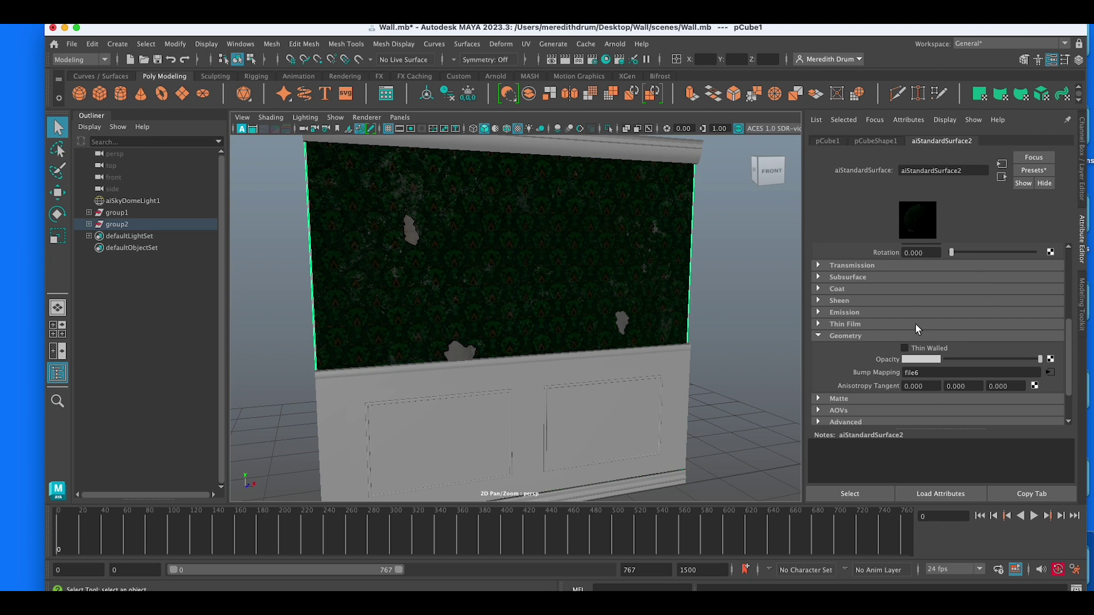
pyautogui.scroll(-3, 847, 335)
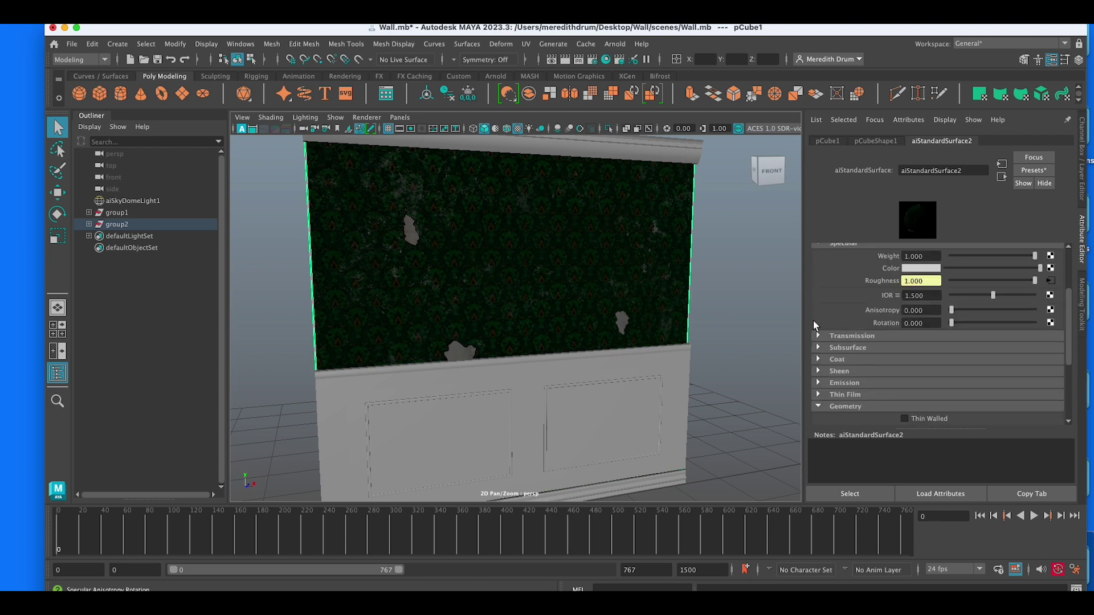
pyautogui.scroll(3, 816, 333)
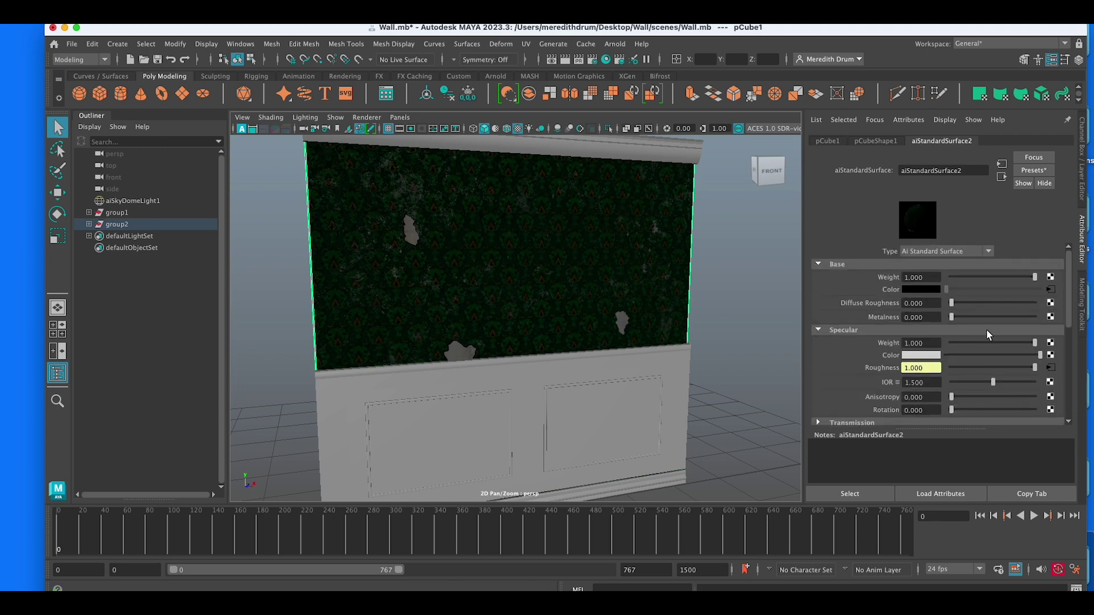
pyautogui.moveTo(1035, 342); pyautogui.dragTo(865, 347)
# Render the wall with Arnold, inspect the torn wallpaper patches up close, and close the render view
pyautogui.click(614, 44)
pyautogui.click(628, 67)
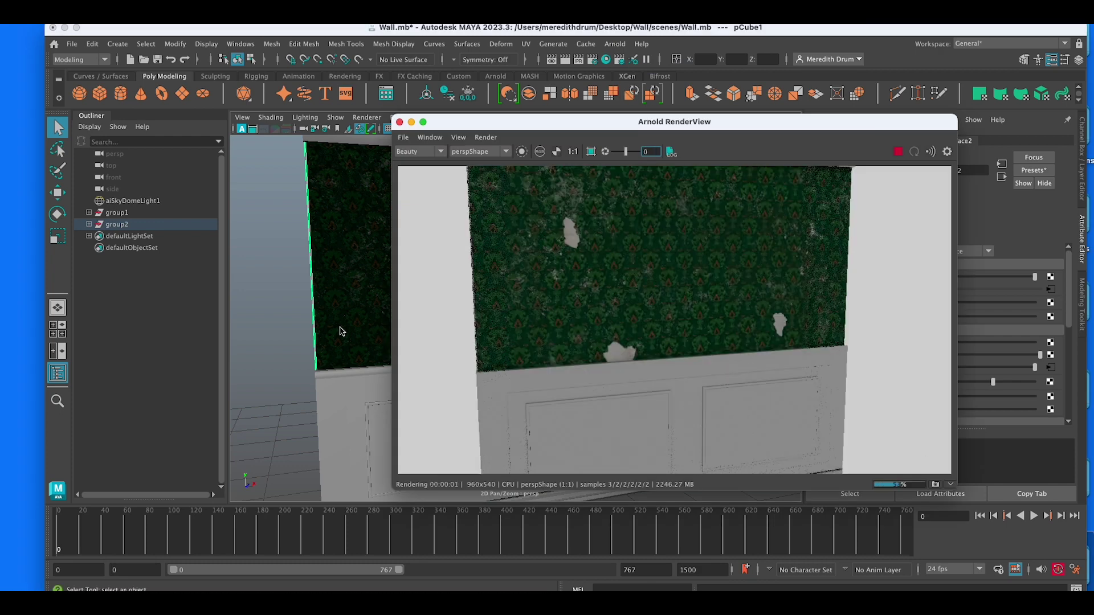
pyautogui.press('f')
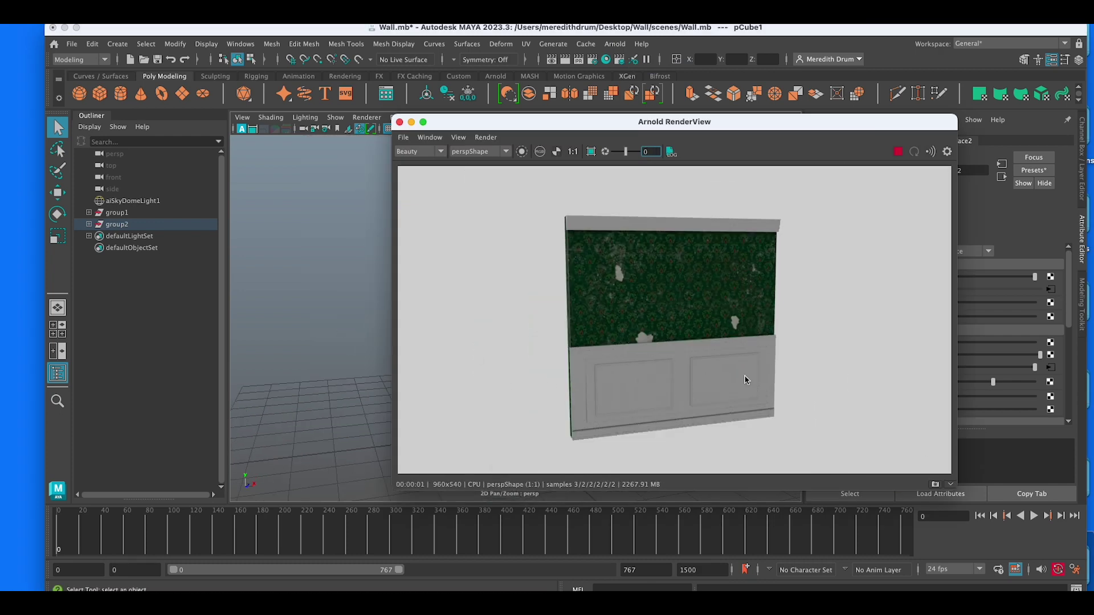
pyautogui.scroll(2, 746, 380)
pyautogui.scroll(2, 691, 347)
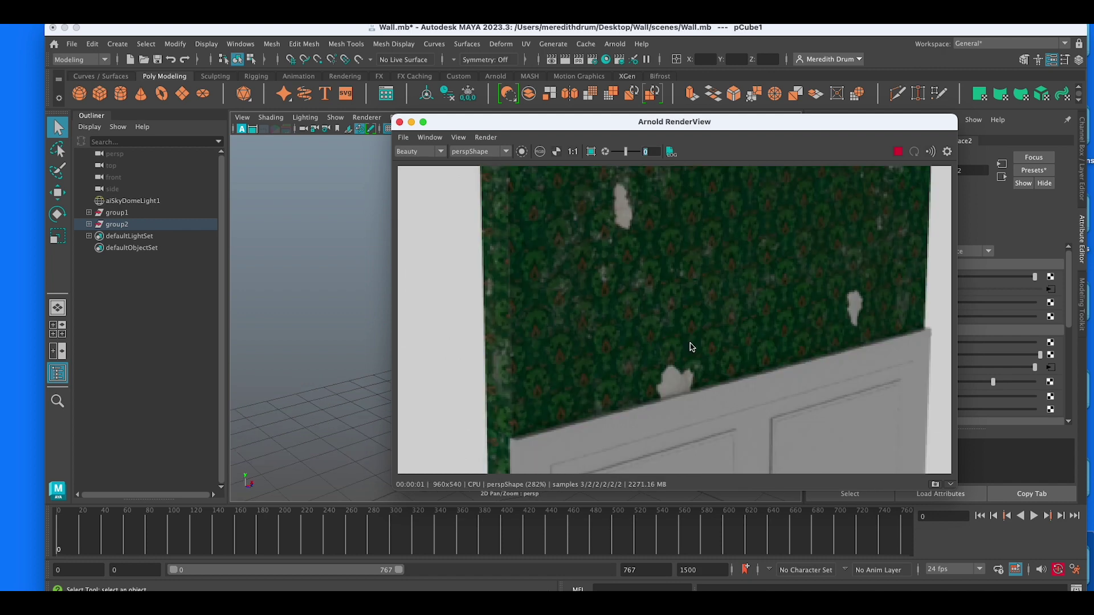
pyautogui.scroll(-1, 688, 345)
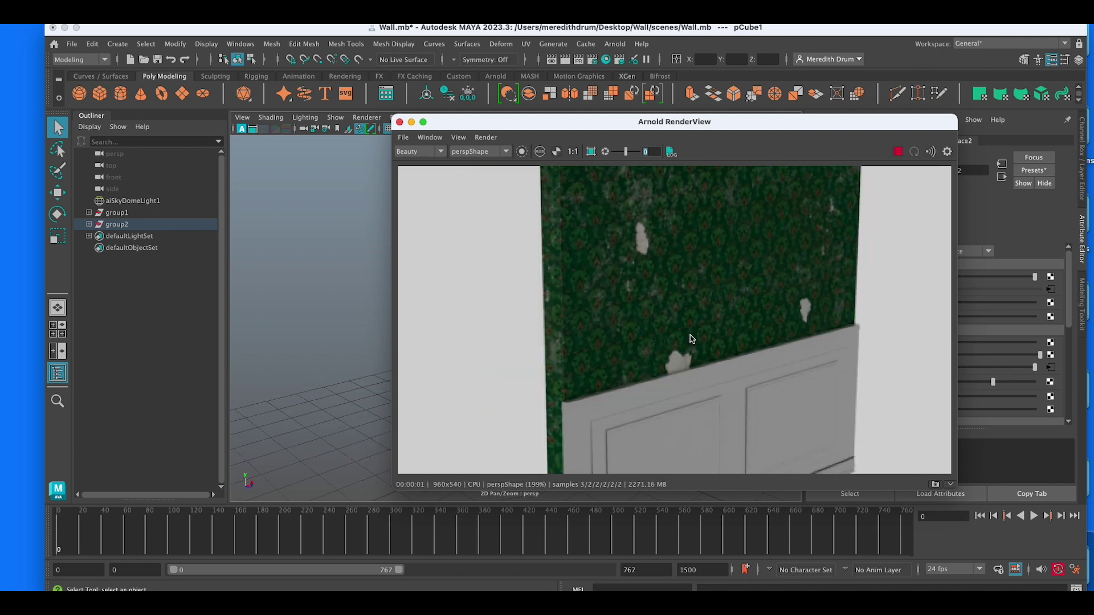
pyautogui.click(400, 122)
# Render a closer, more frontal view of the wallpaper with Arnold, check it, and close the render view
pyautogui.keyDown('alt'); pyautogui.moveTo(681, 302); pyautogui.dragTo(586, 288); pyautogui.keyUp('alt')
pyautogui.scroll(3, 630, 305)
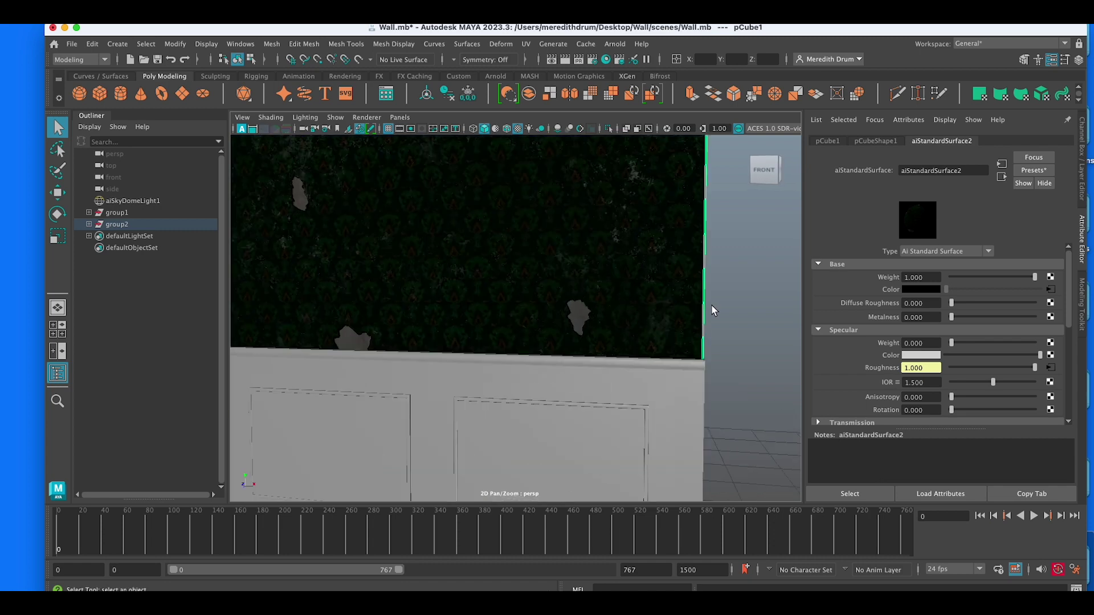
pyautogui.click(614, 44)
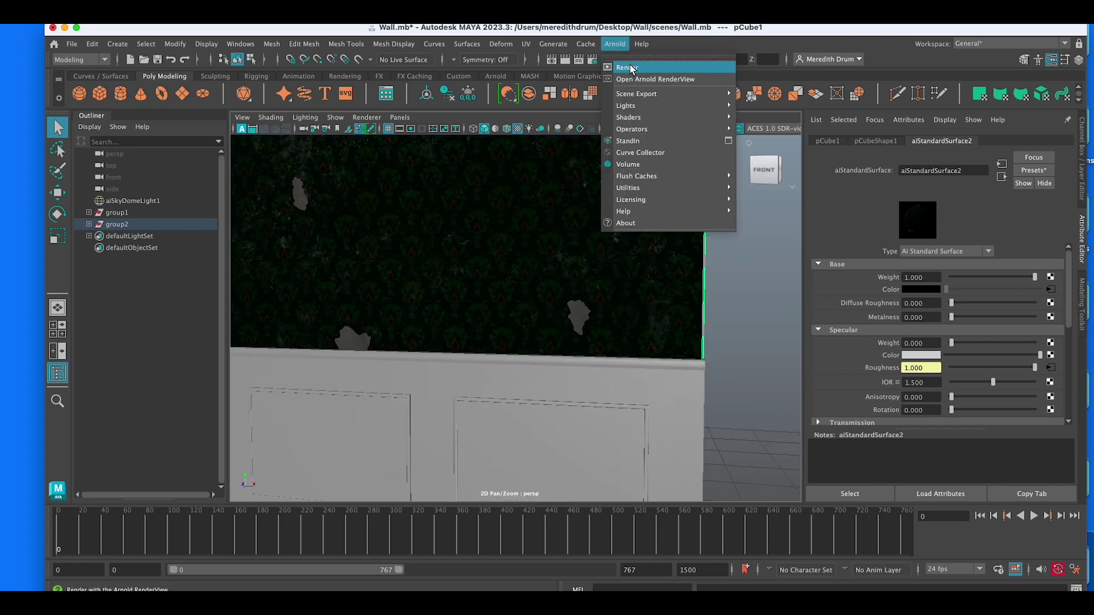
pyautogui.click(627, 67)
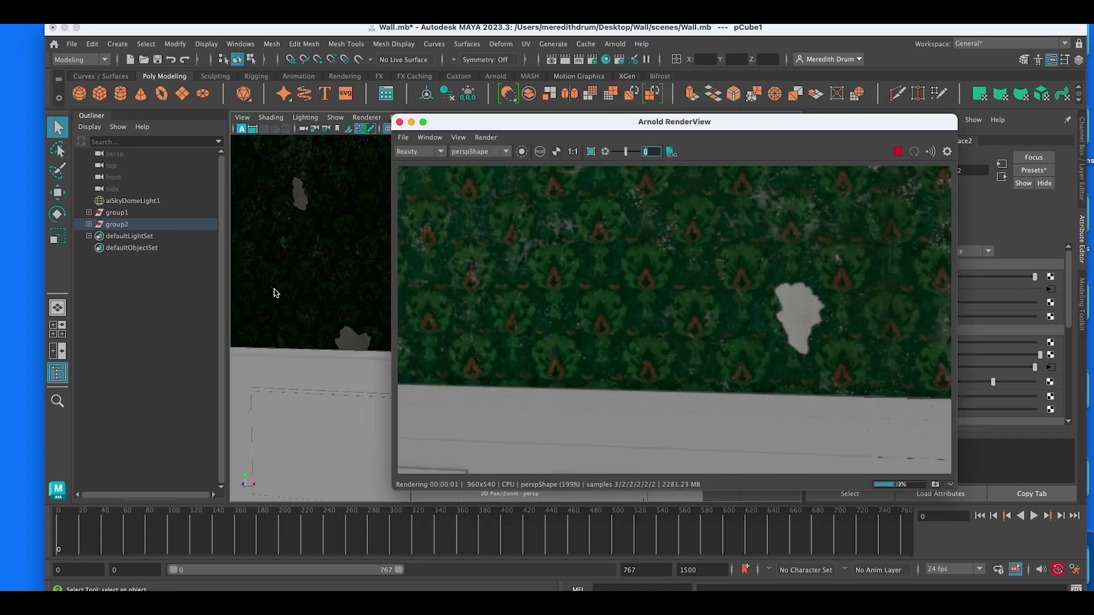
pyautogui.press('f')
pyautogui.click(399, 122)
pyautogui.scroll(2, 574, 244)
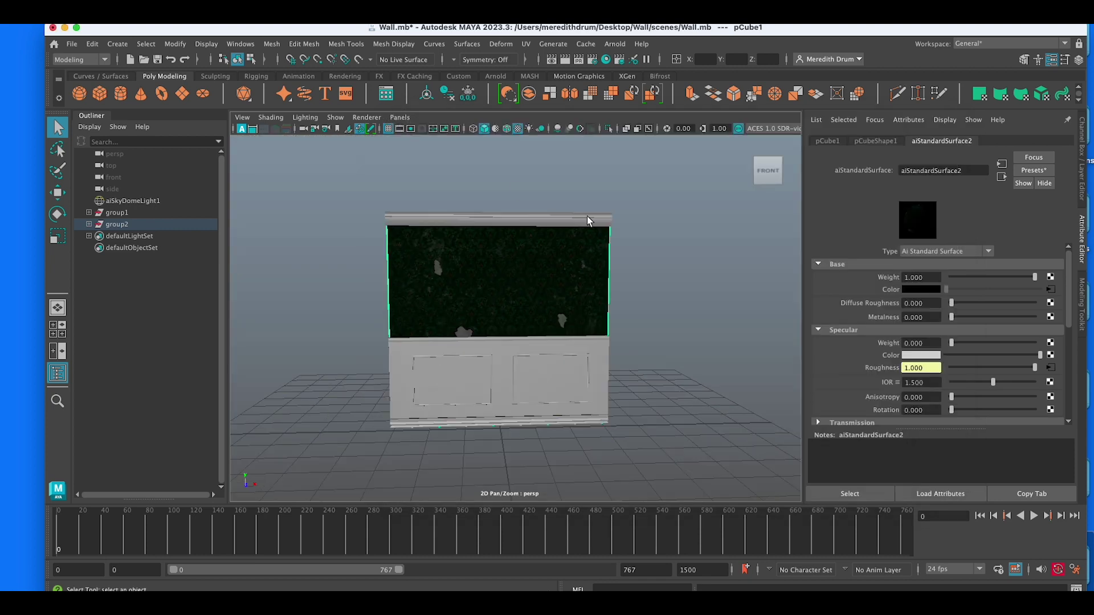
# Set the render image size to the 1920 x 1080 HD preset and close the render settings
pyautogui.click(596, 62)
pyautogui.scroll(-6, 250, 296)
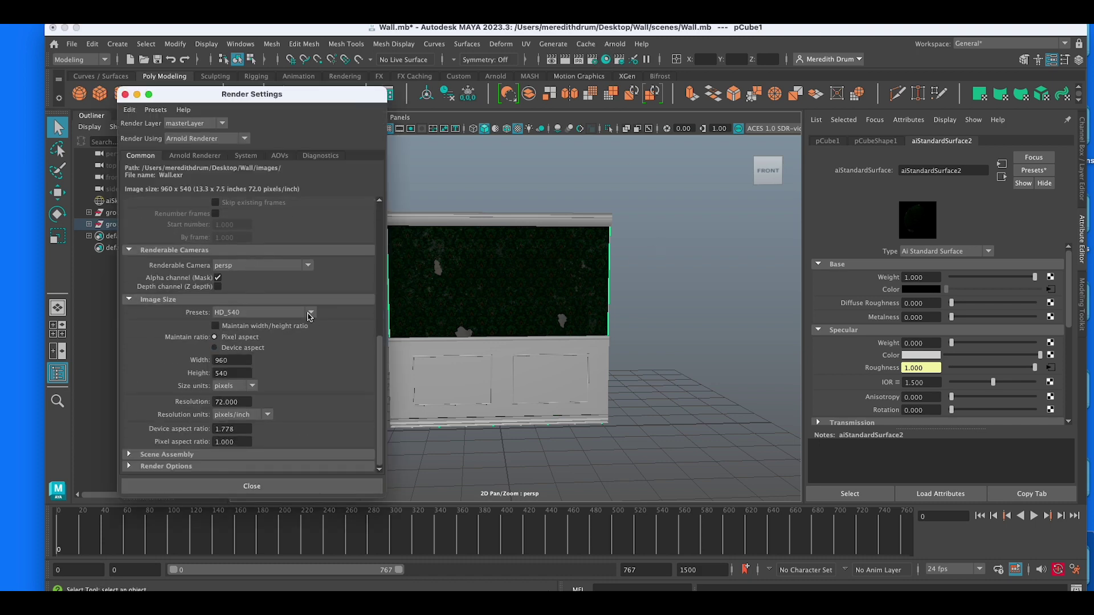
pyautogui.click(310, 318)
pyautogui.click(249, 385)
pyautogui.click(125, 94)
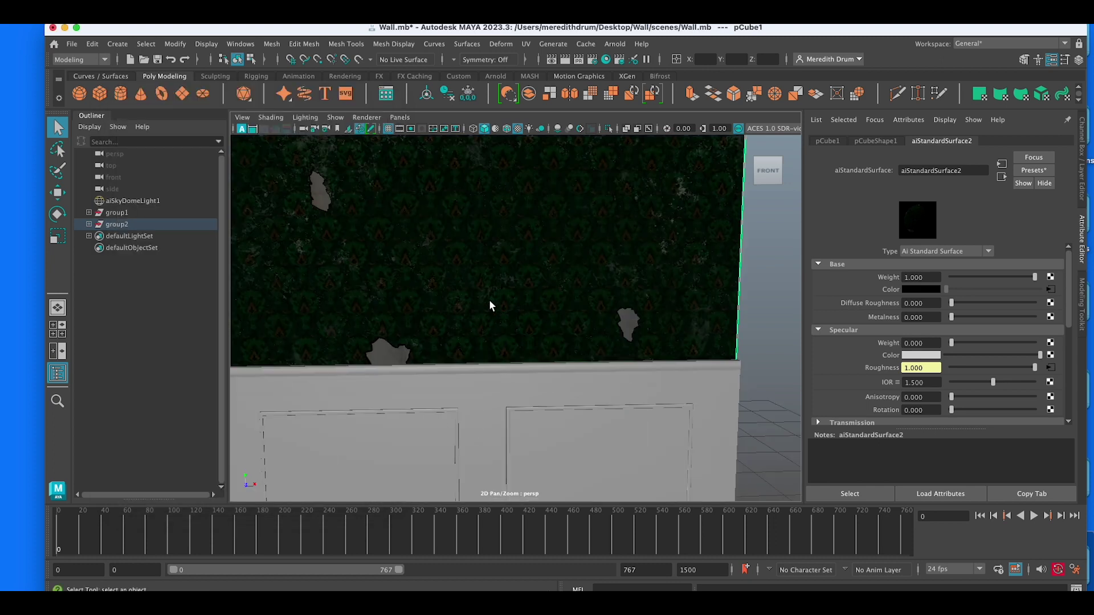
# Render the wall at 1920 x 1080 with Arnold, view the whole image, and close the render view
pyautogui.click(615, 44)
pyautogui.click(627, 68)
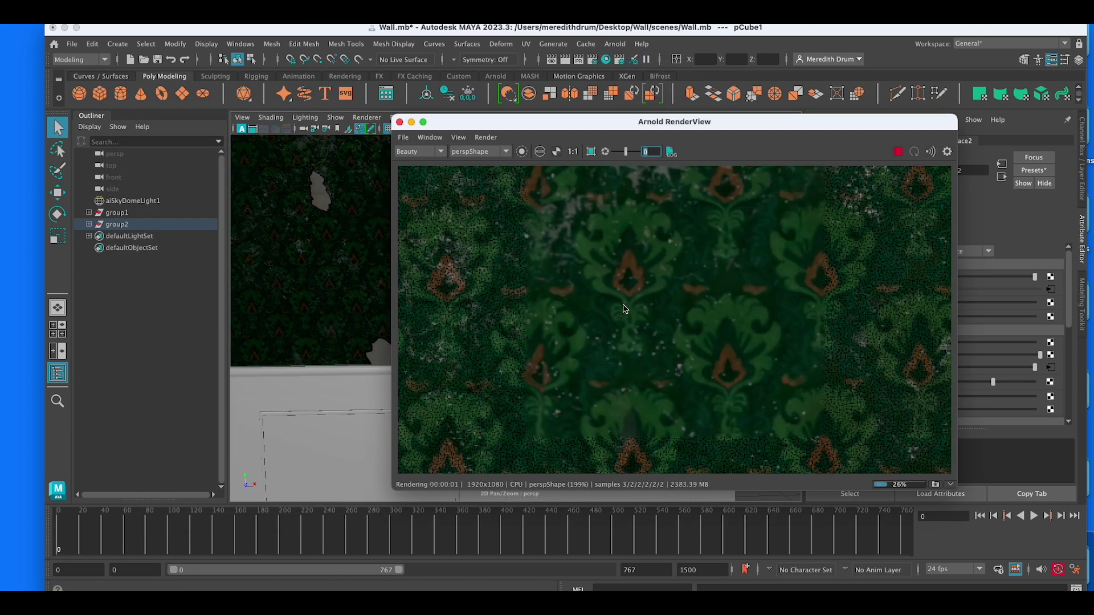
pyautogui.scroll(-6, 625, 310)
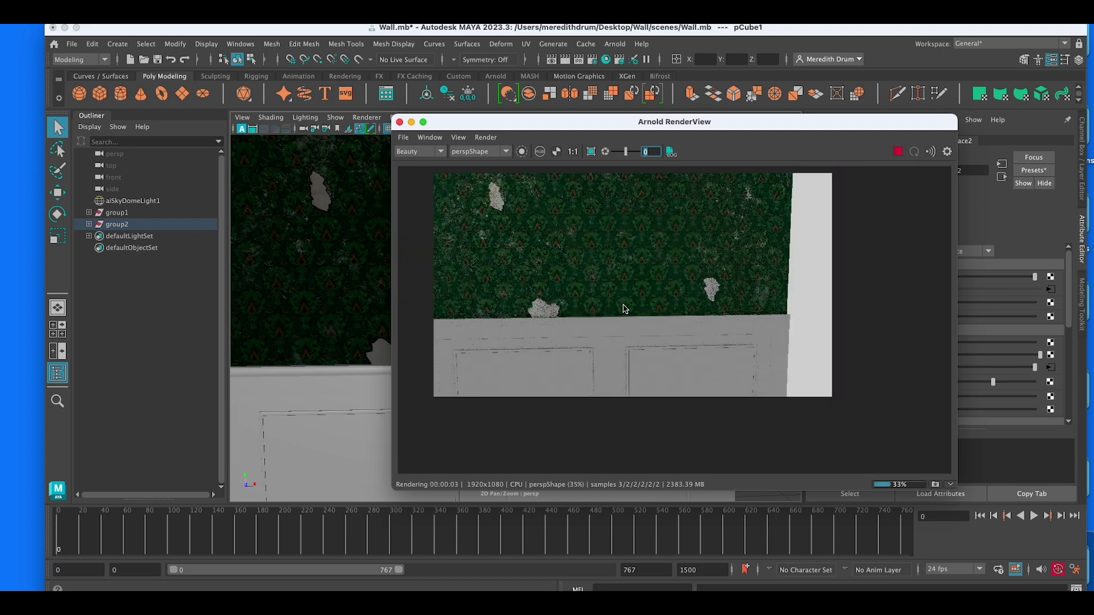
pyautogui.click(399, 122)
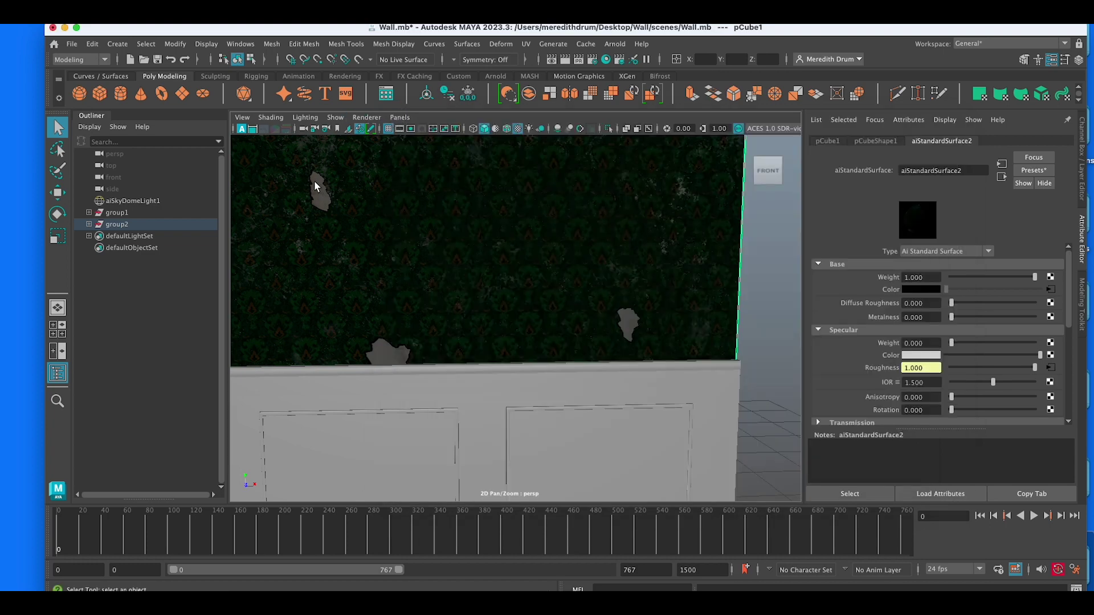